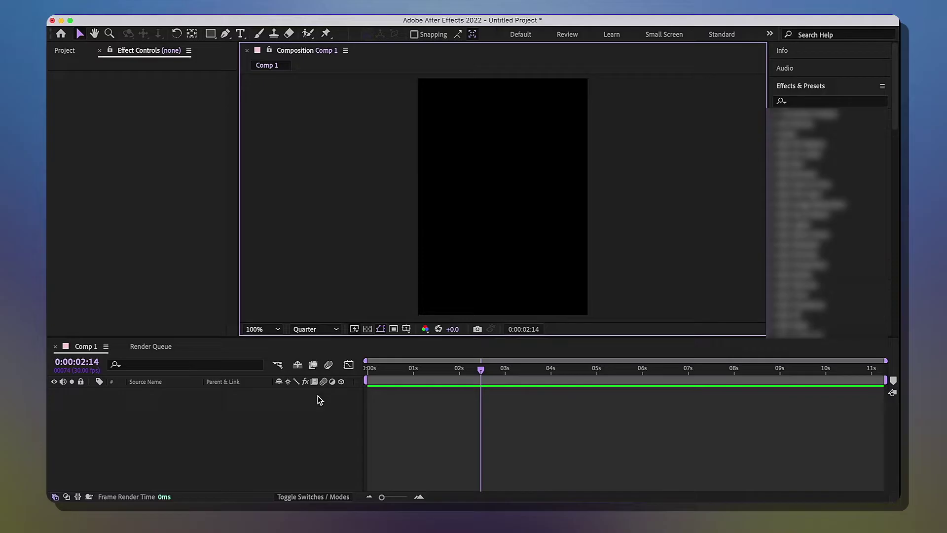
# Confirm a composition size of 574 × 800 px at 30 fps and fit the composition in the viewer up to 200%
pyautogui.click(317, 396)
pyautogui.press('Home')
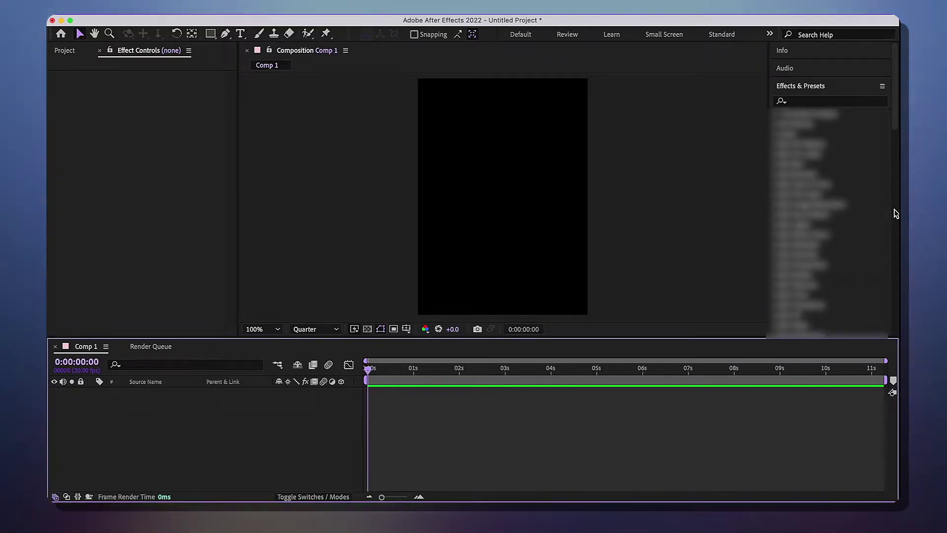
pyautogui.press('super+k')
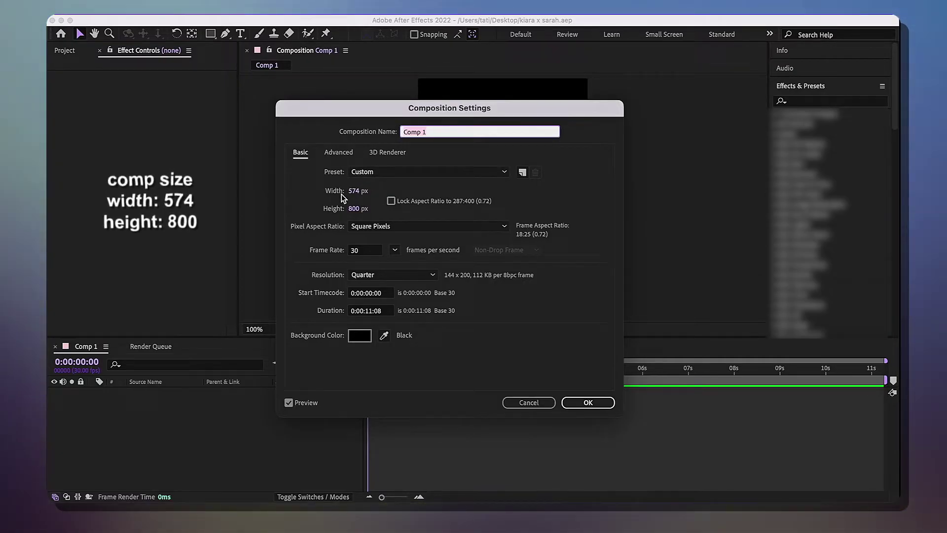
pyautogui.press('Return')
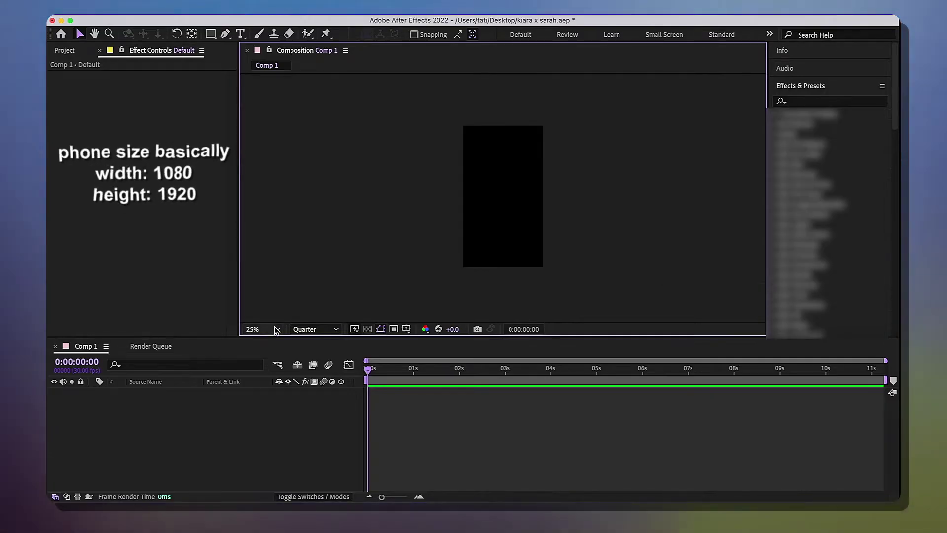
pyautogui.click(277, 330)
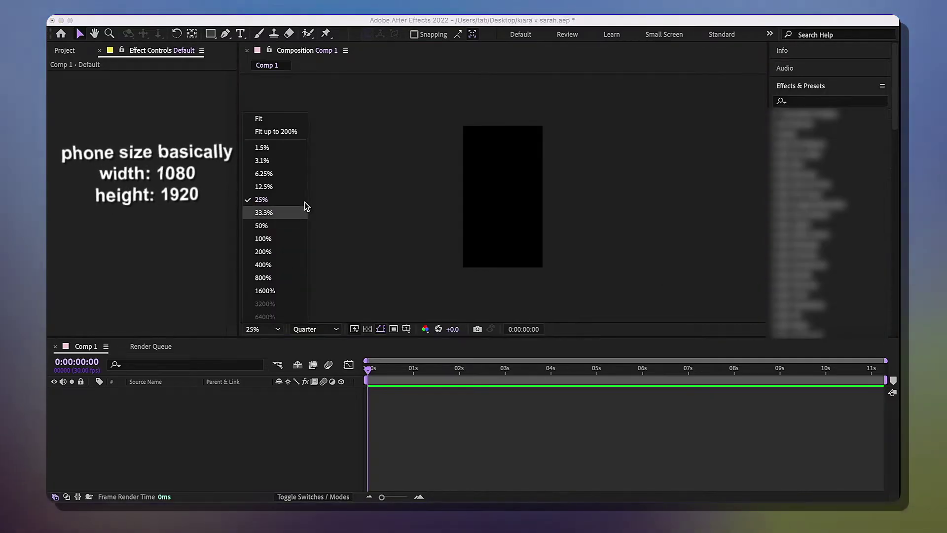
pyautogui.click(291, 132)
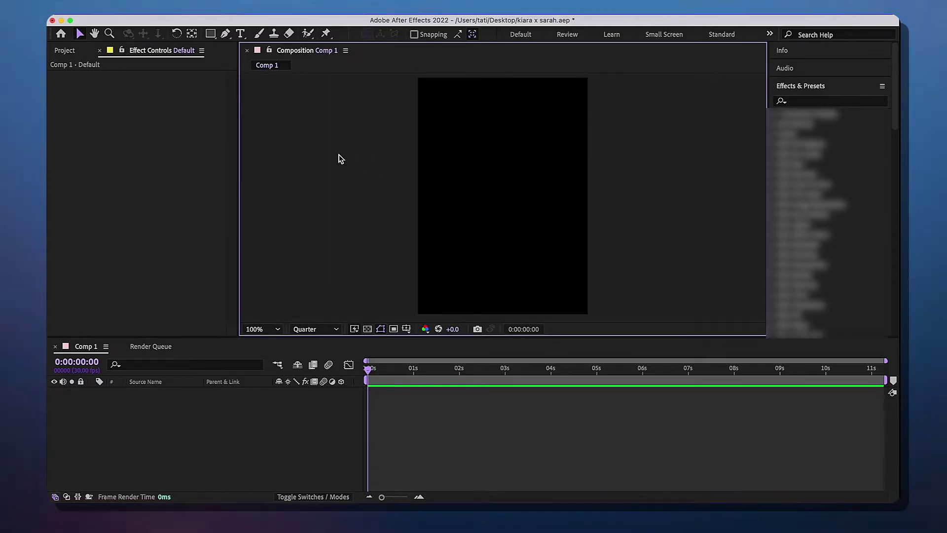
# Review the available frame rate options in the composition settings
pyautogui.rightClick(339, 159)
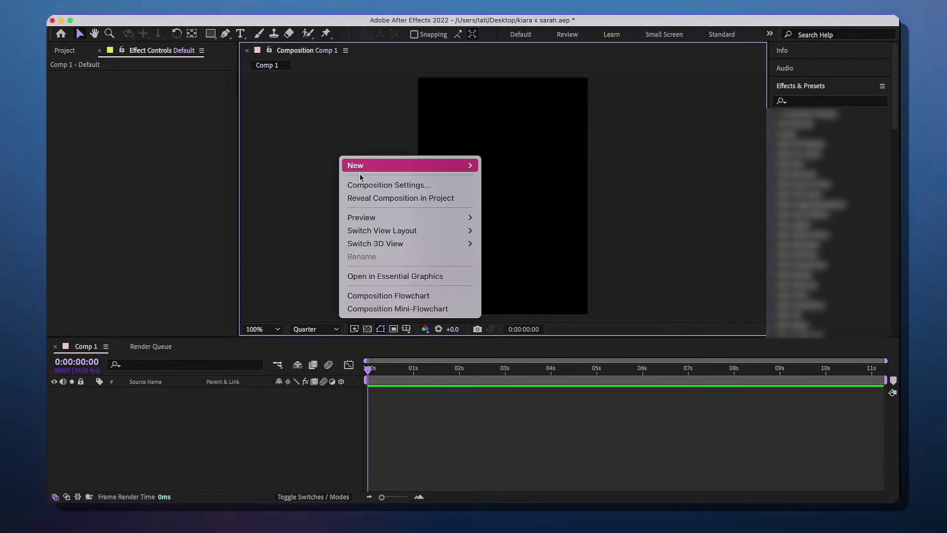
pyautogui.click(372, 185)
pyautogui.click(395, 250)
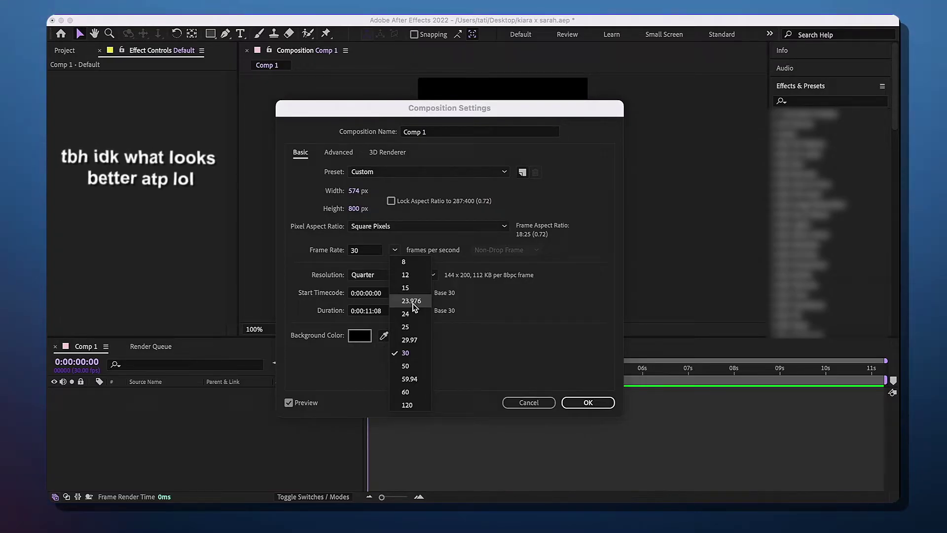
pyautogui.click(462, 325)
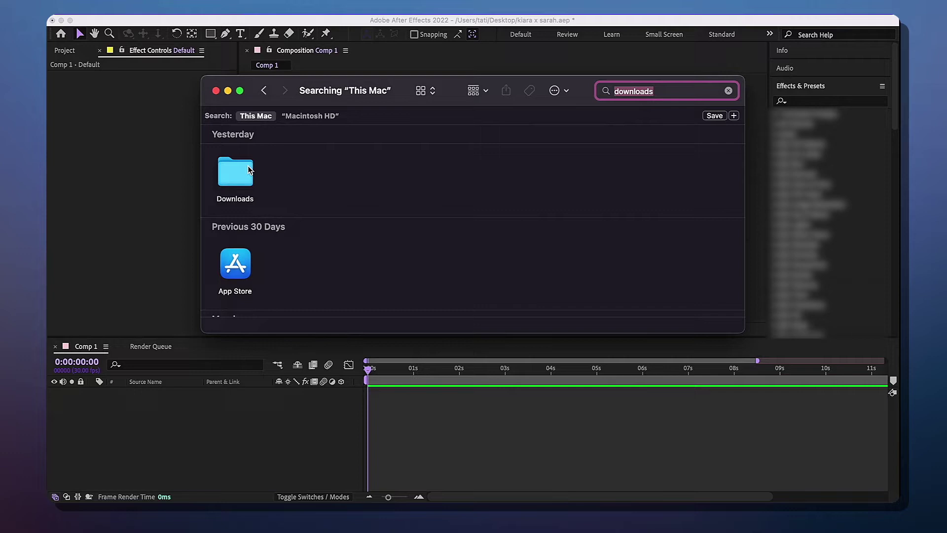
# Import the Telephones Vacations Instrumental MP3 from the Downloads folder into Comp 1 and reveal its audio waveform
pyautogui.click(236, 172)
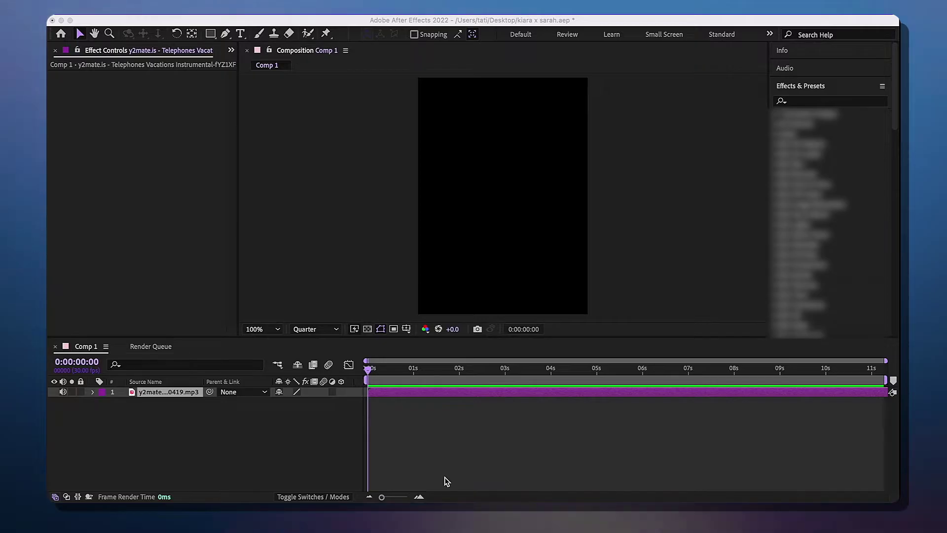
pyautogui.click(412, 410)
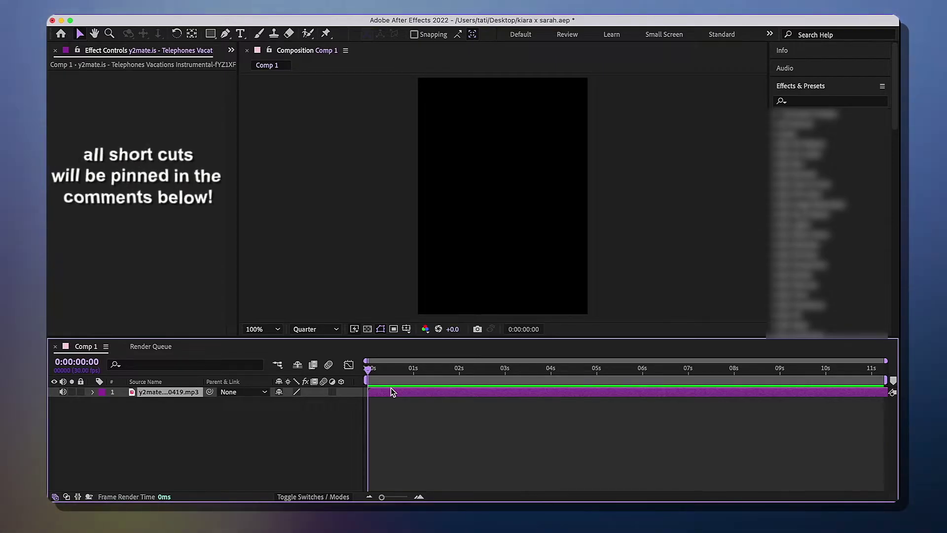
pyautogui.press('l')
pyautogui.press('l')
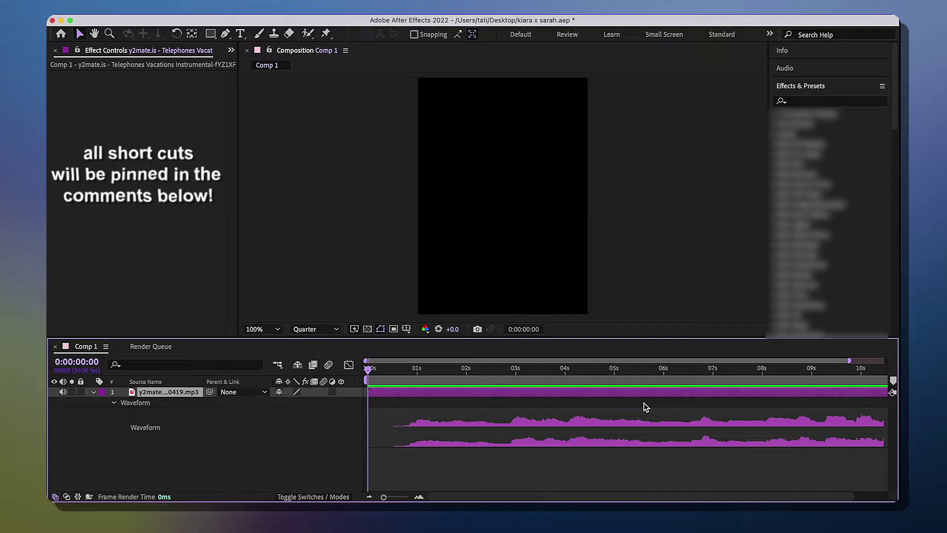
# Mark the beats of the music with composition markers 1 to 12 between about 14 s and 24 s, and collapse the waveform
pyautogui.hscroll(1, 661, 420)
pyautogui.scroll(3, 487, 420)
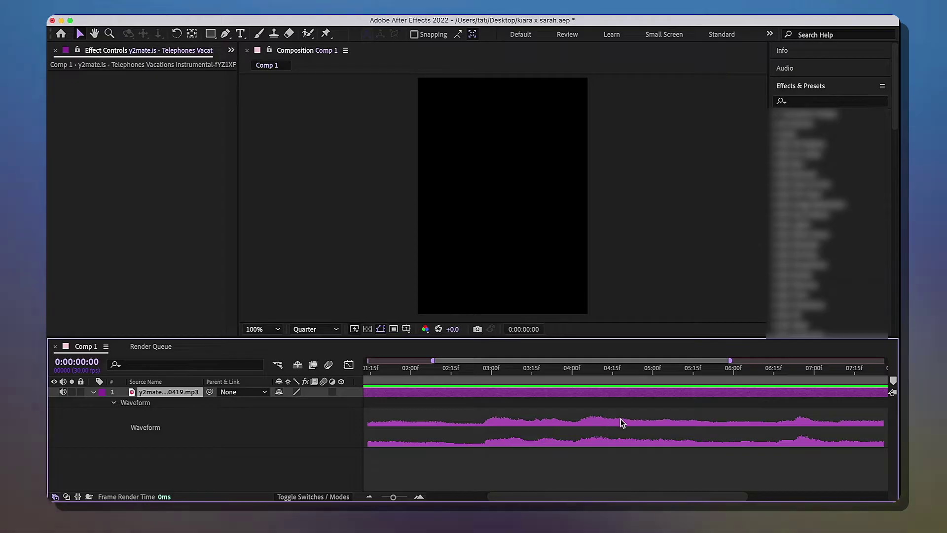
pyautogui.scroll(-3, 620, 419)
pyautogui.scroll(-1, 621, 419)
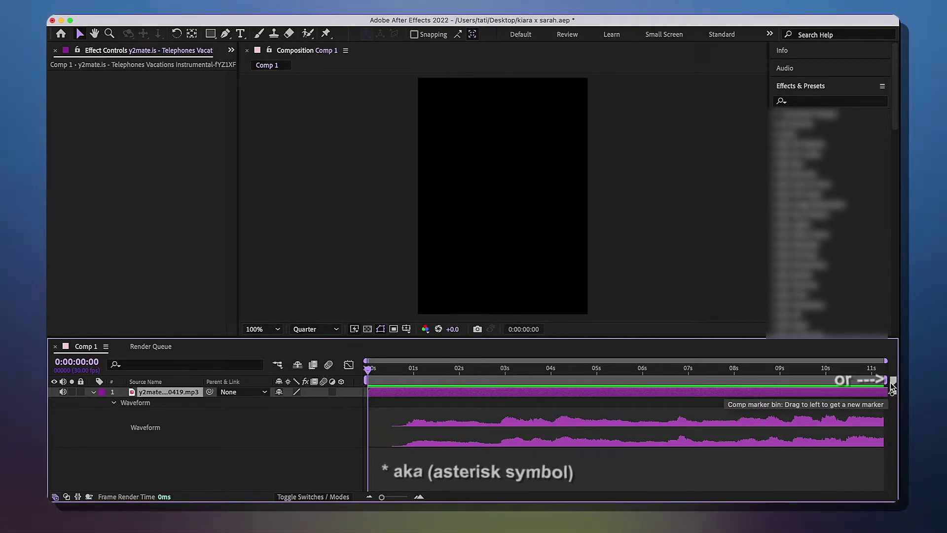
pyautogui.moveTo(890, 382); pyautogui.dragTo(480, 409)
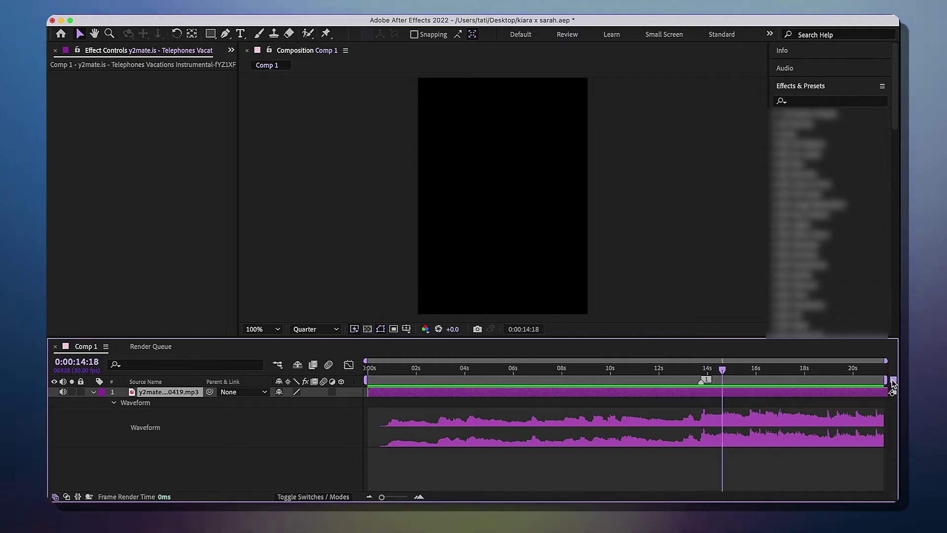
pyautogui.press('*')
pyautogui.press('*')
pyautogui.press('*')
pyautogui.click(748, 369)
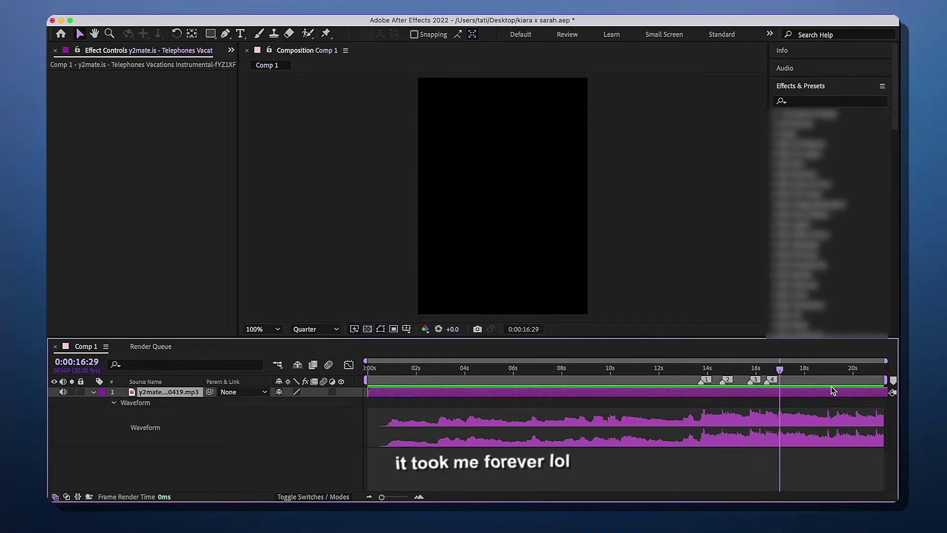
pyautogui.press('super+k')
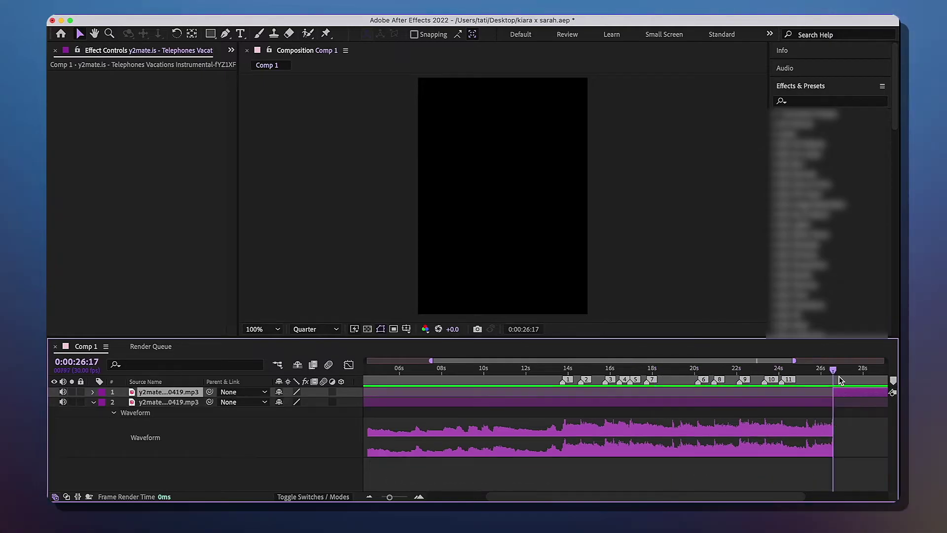
pyautogui.click(893, 381)
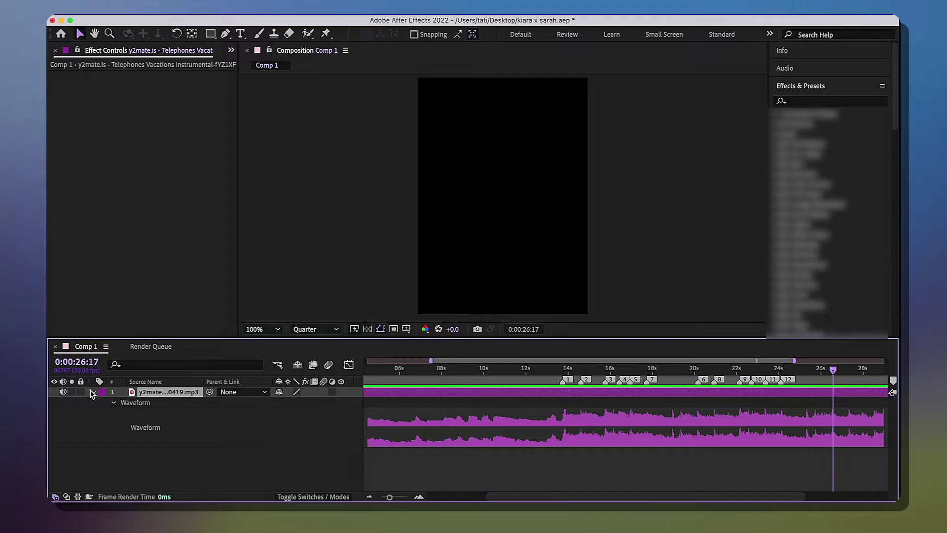
pyautogui.click(91, 392)
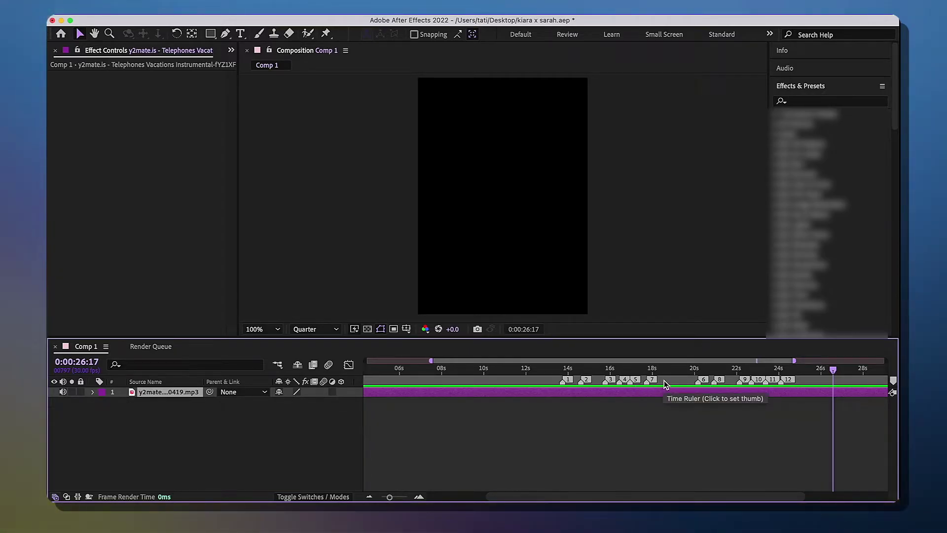
# Fade out the music with Audio Levels keyframes of 0 dB at 0:00:24:04 and -30 dB at 0:00:28:28
pyautogui.press('-')
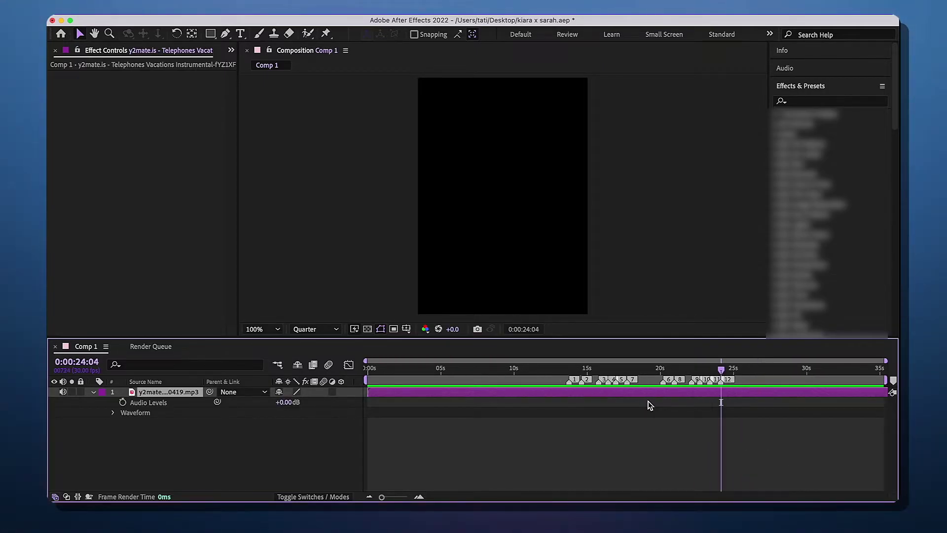
pyautogui.scroll(3, 797, 401)
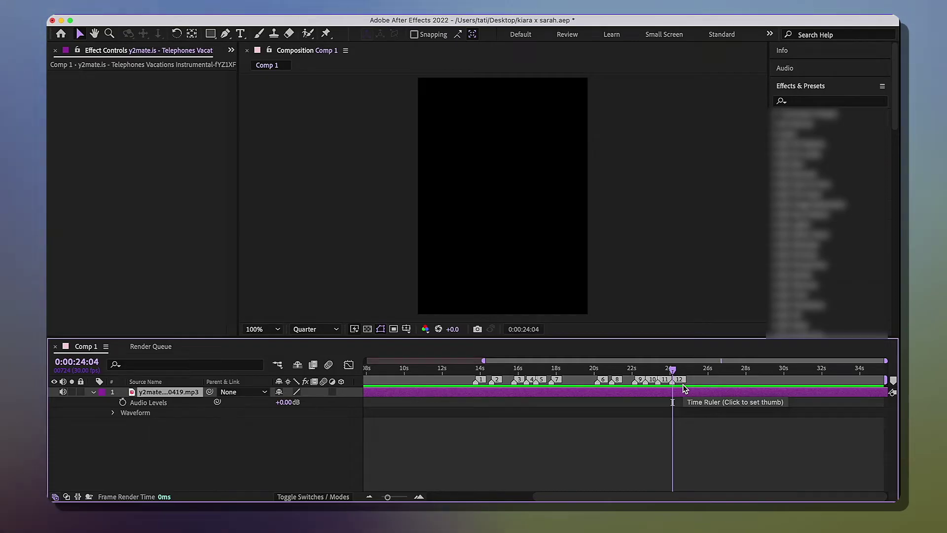
pyautogui.click(123, 402)
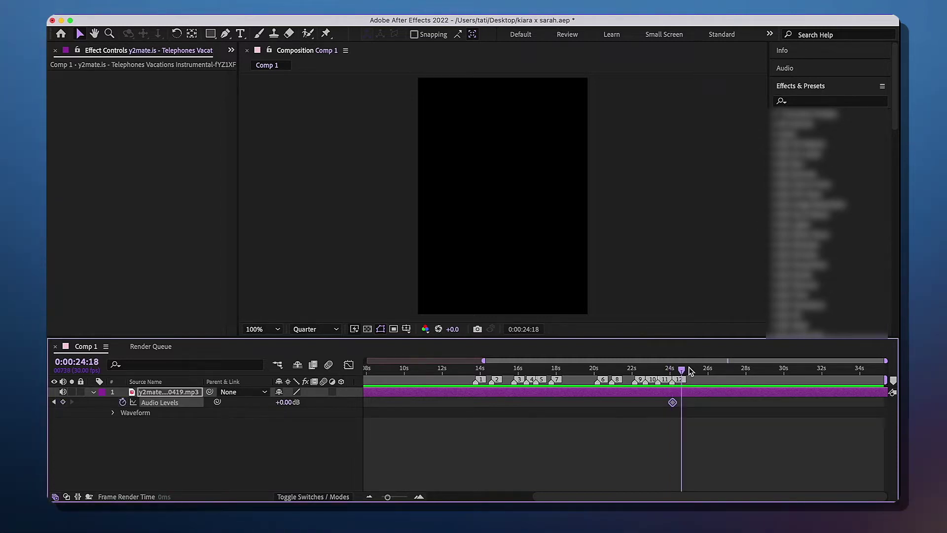
pyautogui.moveTo(686, 367); pyautogui.dragTo(723, 366)
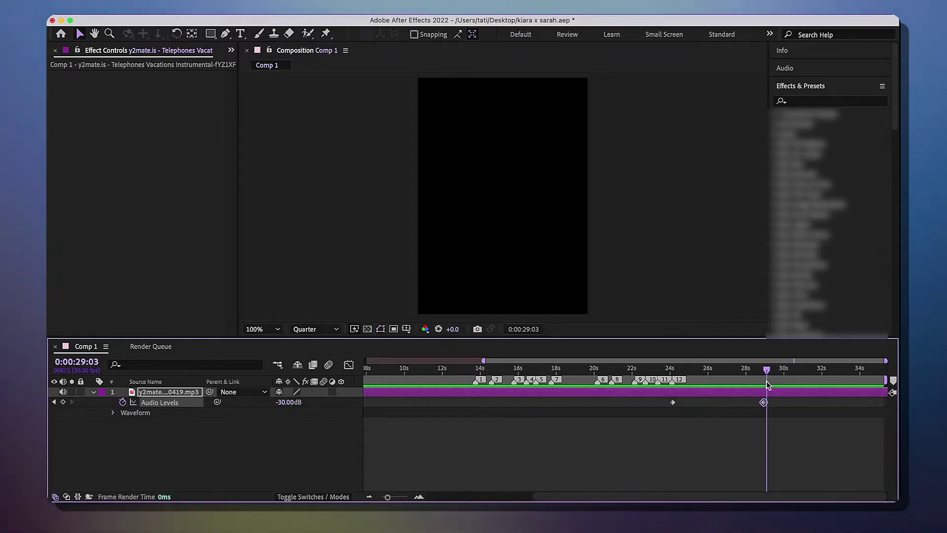
# Split the music layer at the last fade-out keyframe, 0:00:28:28, and delete the part after it
pyautogui.moveTo(767, 384); pyautogui.dragTo(765, 384)
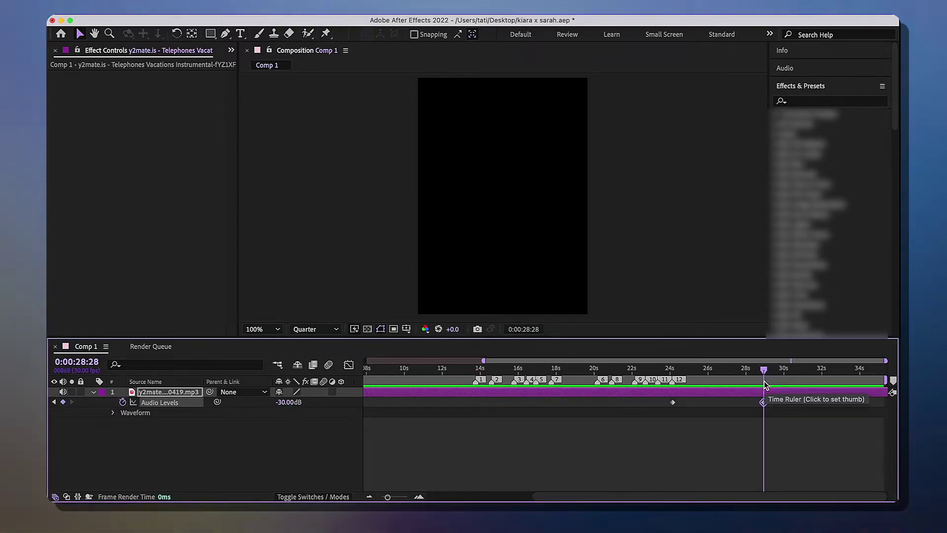
pyautogui.hotkey('ctrl', 'd')
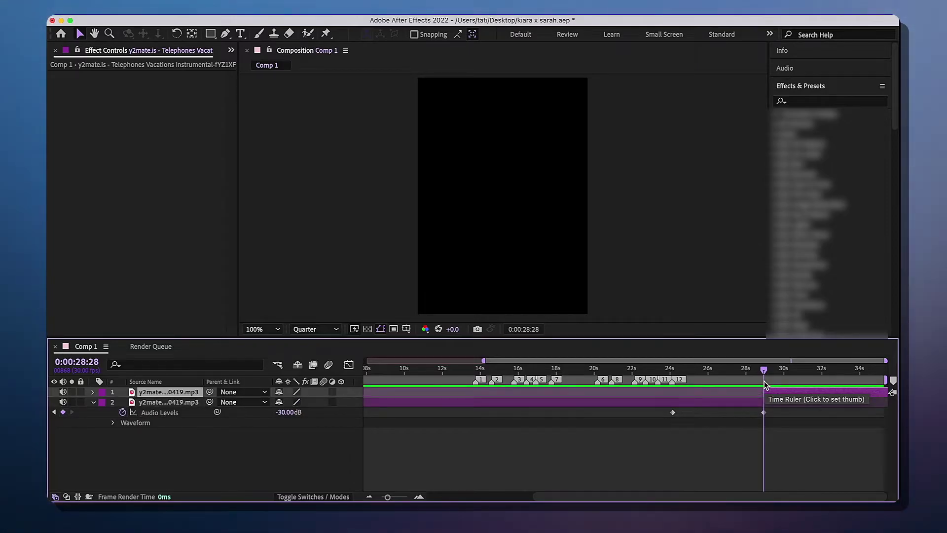
pyautogui.press('Delete')
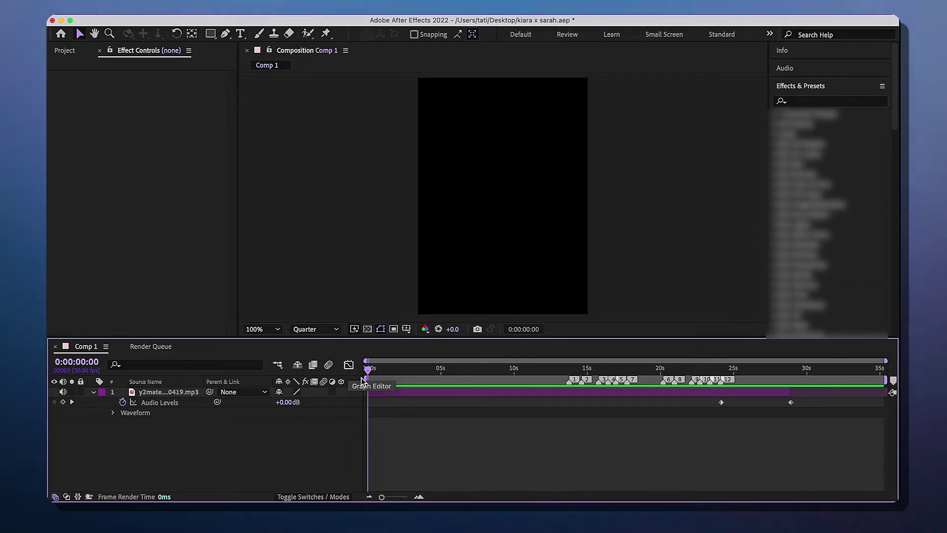
# Copy the two fade-out keyframes to the start of the music layer and time-reverse them to make a fade-in
pyautogui.click(392, 394)
pyautogui.press('l')
pyautogui.press('l')
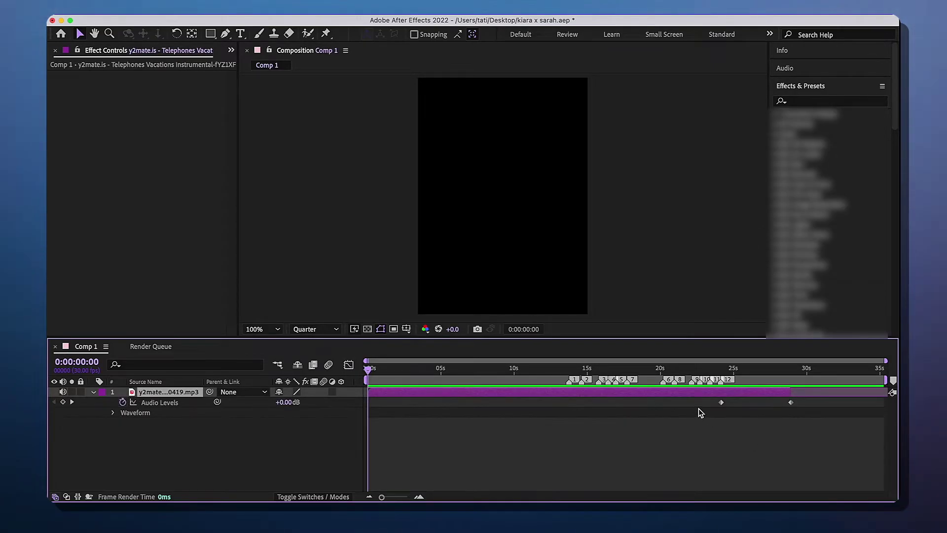
pyautogui.moveTo(709, 405); pyautogui.dragTo(807, 398)
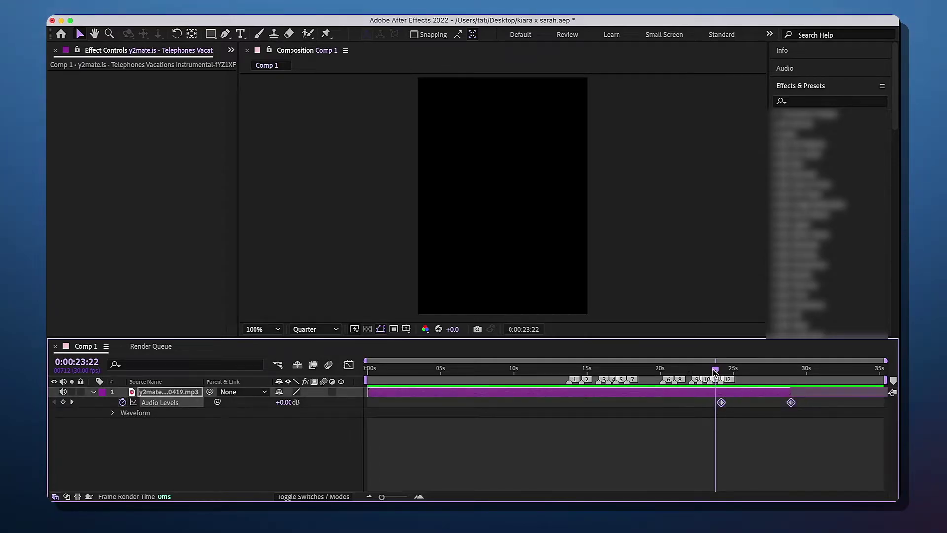
pyautogui.rightClick(438, 403)
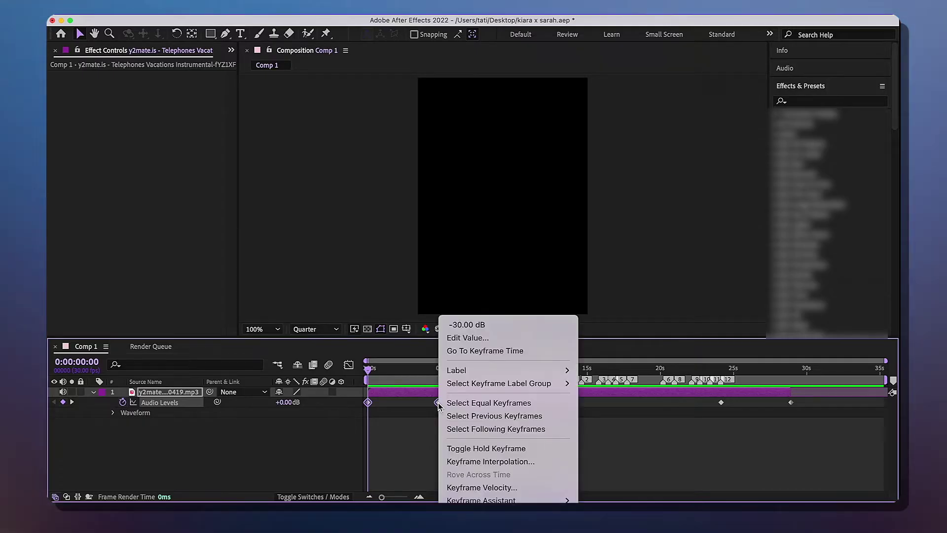
pyautogui.click(438, 403)
pyautogui.rightClick(438, 403)
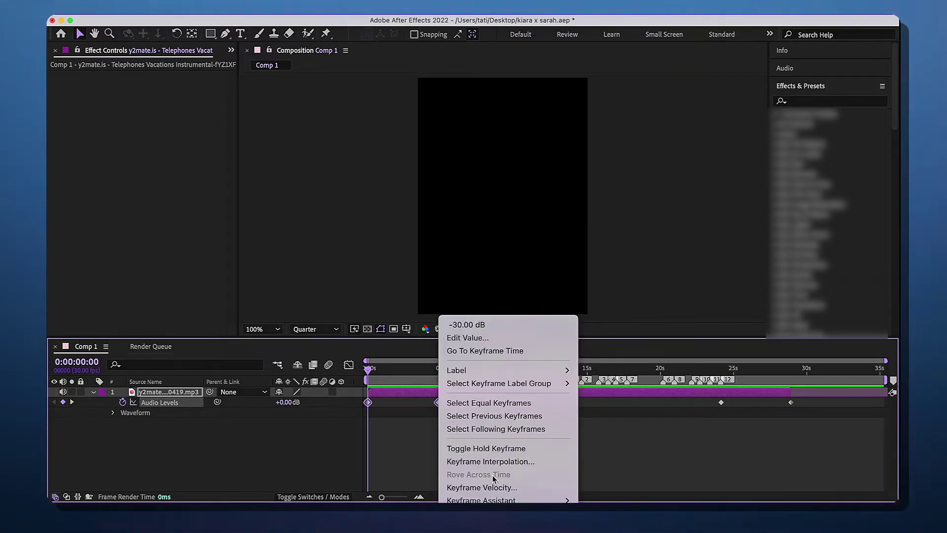
pyautogui.moveTo(511, 500)
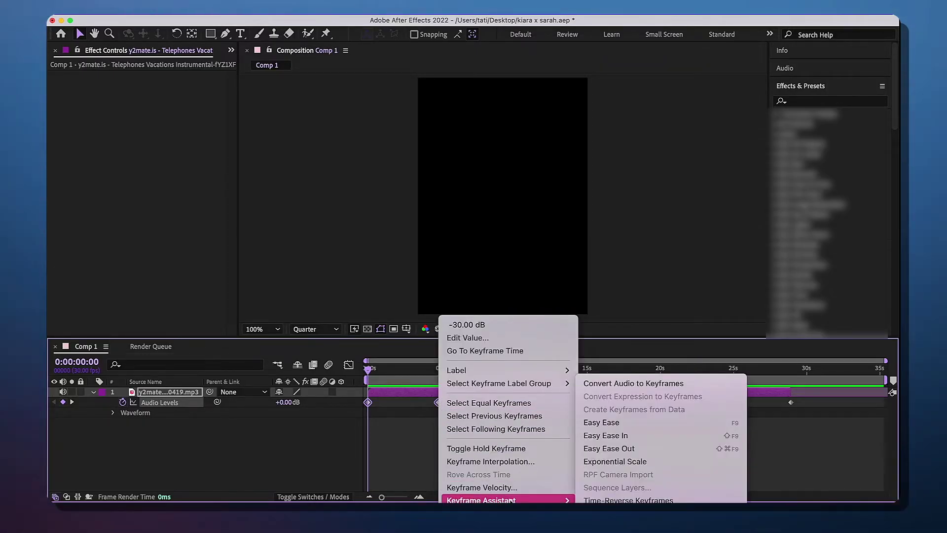
pyautogui.click(592, 499)
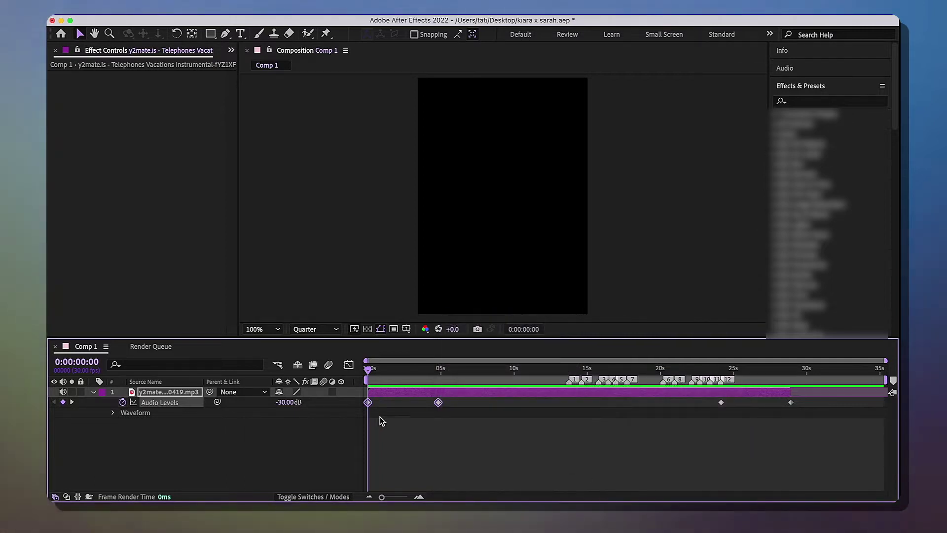
# Delete the two fade-in keyframes at the start of the music layer
pyautogui.moveTo(436, 377); pyautogui.dragTo(351, 378)
pyautogui.press('Delete')
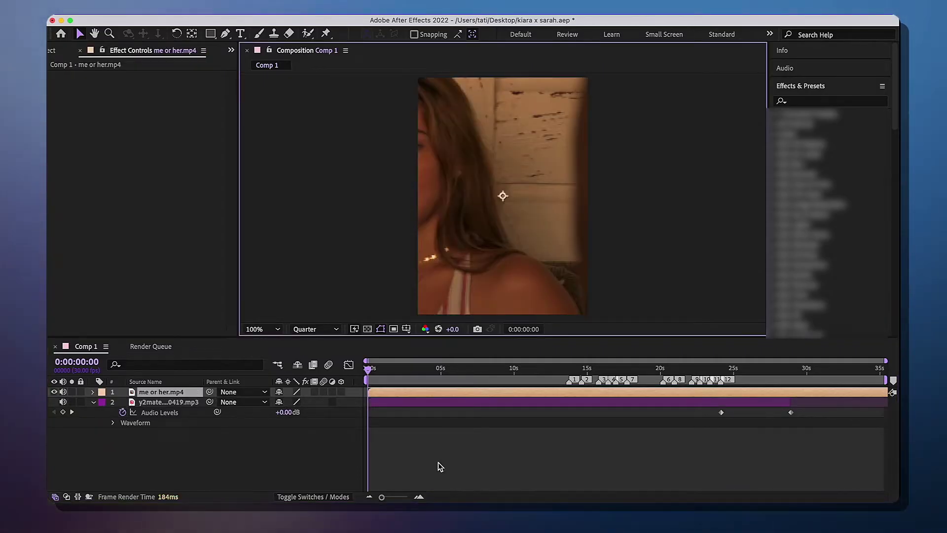
# Adjust the scale of the me or her.mp4 clip to reframe it in the composition, and preview the playback
pyautogui.press('s')
pyautogui.moveTo(312, 402)
pyautogui.mouseDown()
pyautogui.moveTo(296, 402)
pyautogui.moveTo(305, 402)
pyautogui.mouseUp()
pyautogui.moveTo(367, 402); pyautogui.dragTo(299, 402)
pyautogui.click(308, 402)
pyautogui.press('s')
pyautogui.press('space')
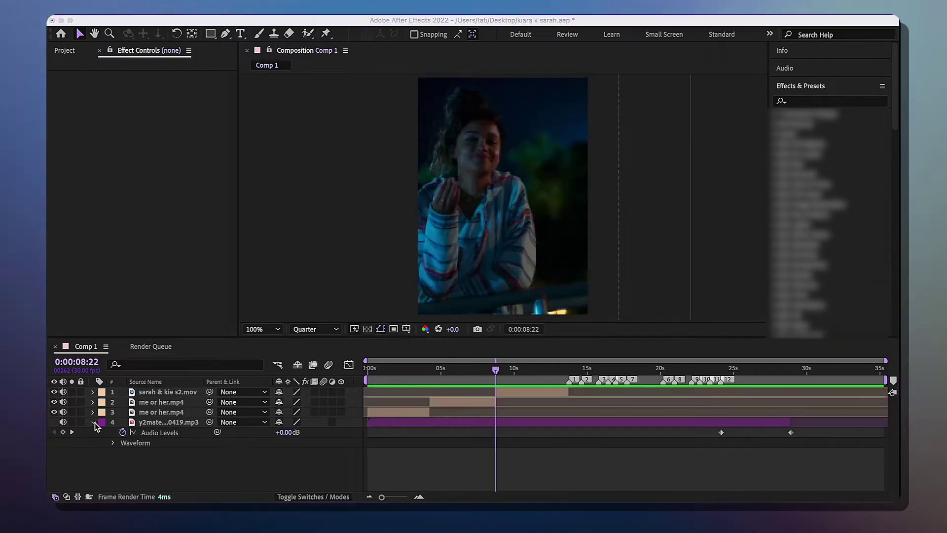
# Place the s3 sarah & kiara.mov clip on the timeline at the first beat marker and set its scale to 87%
pyautogui.scroll(3, 563, 399)
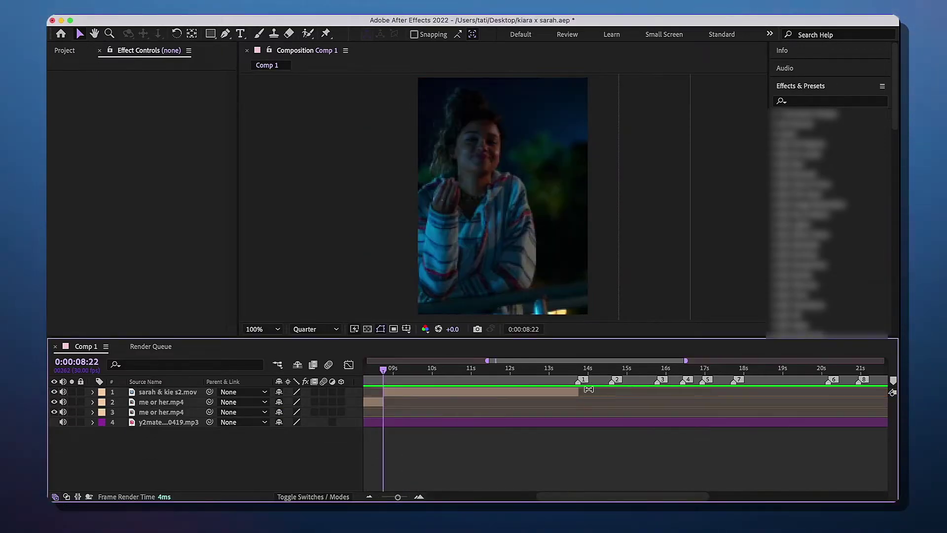
pyautogui.click(579, 369)
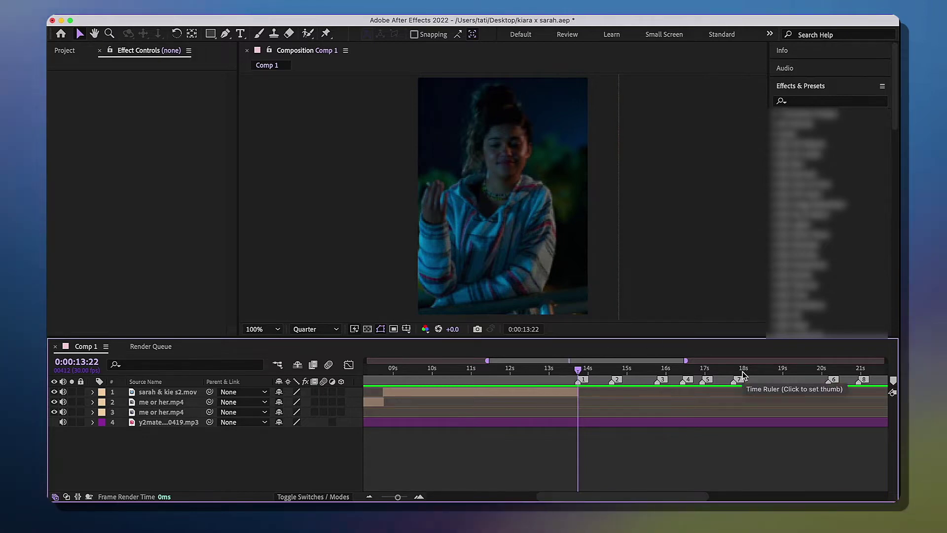
pyautogui.click(64, 50)
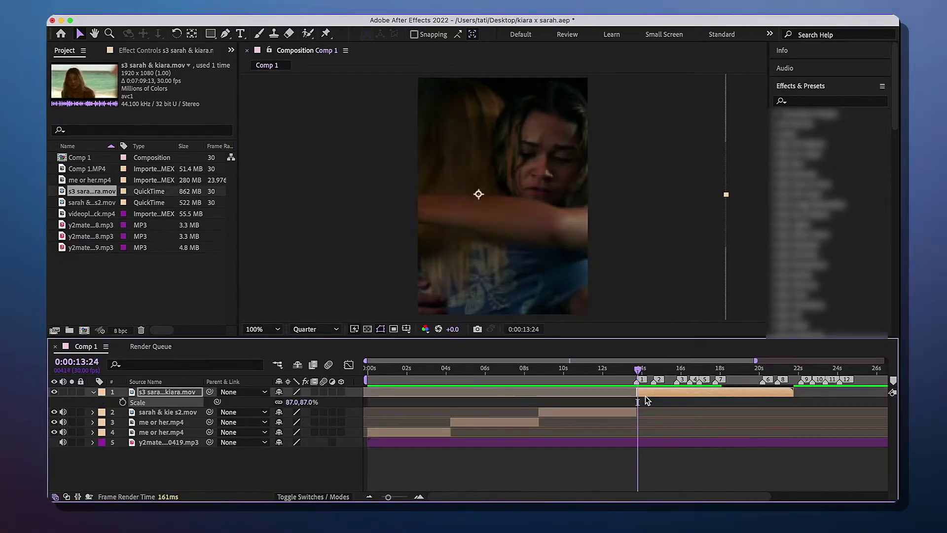
# Split the s3 sarah & kiara.mov clip at beat marker 2, 0:00:14:18
pyautogui.scroll(5, 645, 396)
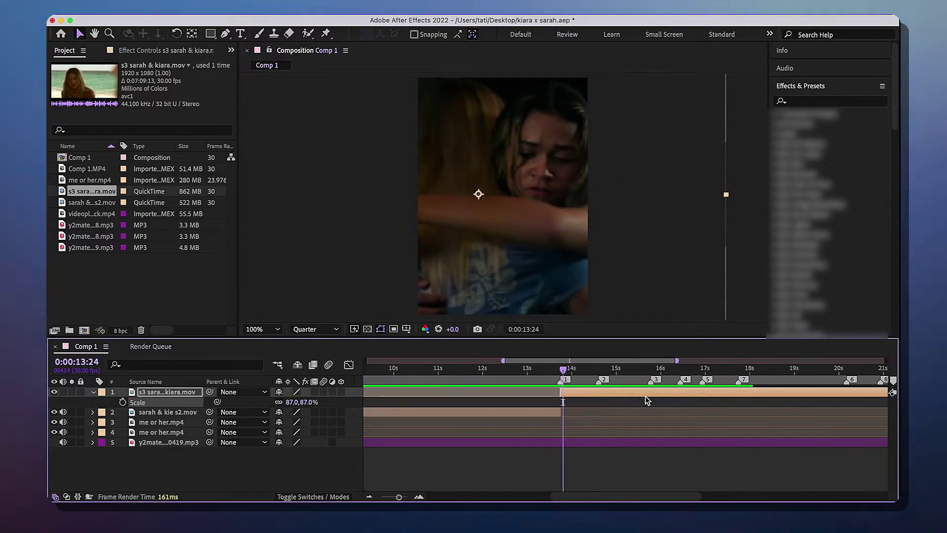
pyautogui.moveTo(548, 365); pyautogui.dragTo(590, 365)
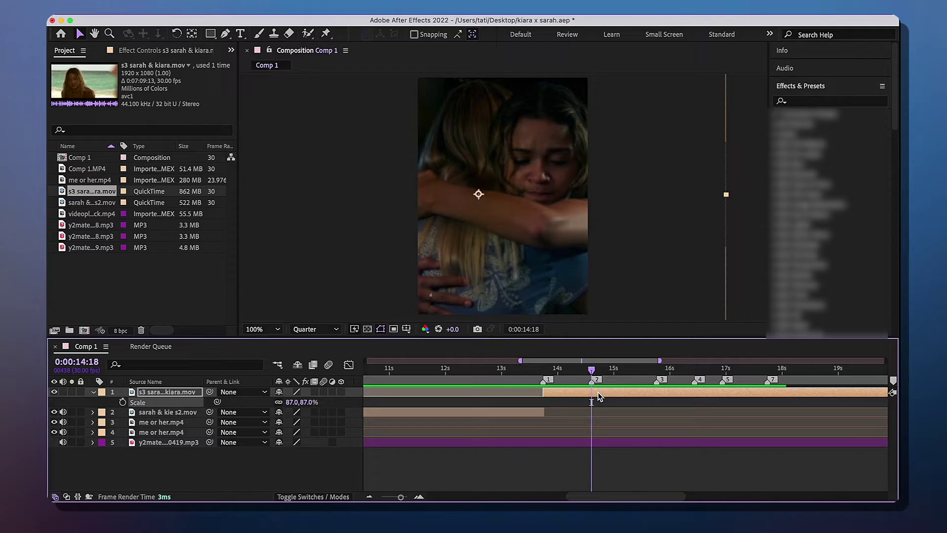
pyautogui.press('super+shift+d')
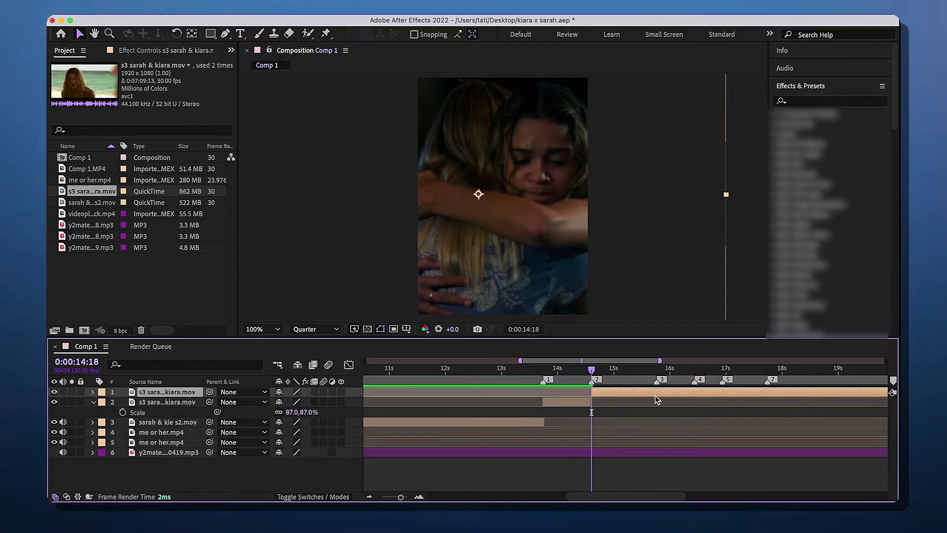
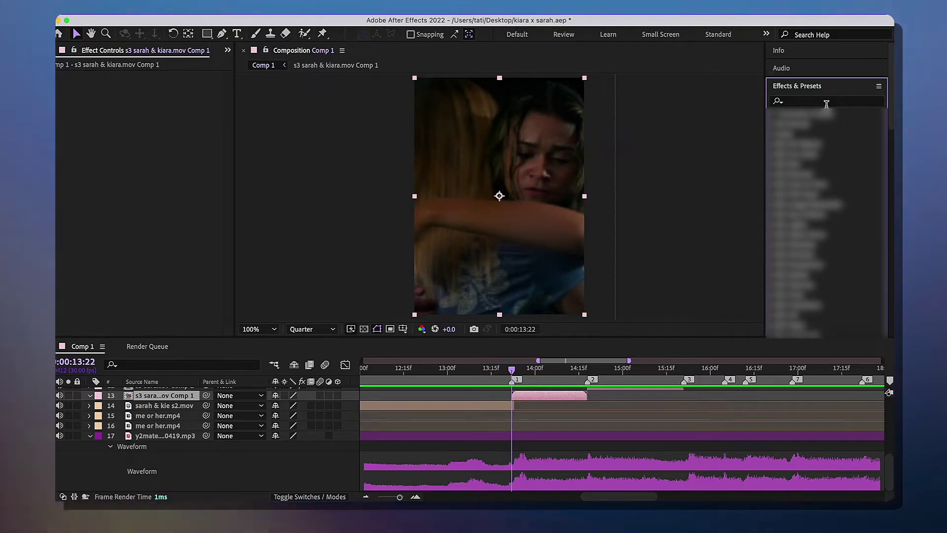
# Apply the Twixtor effect to the s3 sarah & kiara.mov Comp 1 layer and turn off In FPS is Out FPS
pyautogui.click(826, 104)
pyautogui.write('twixtor')
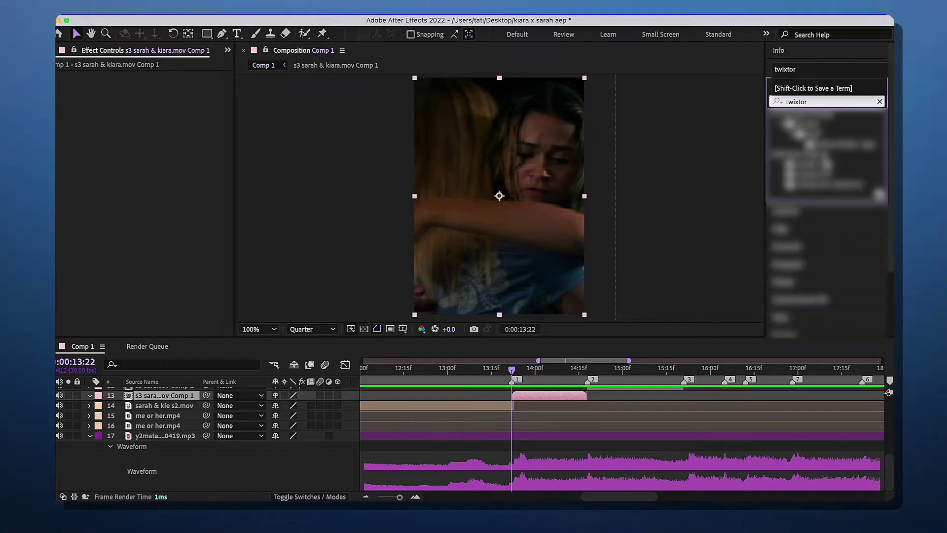
pyautogui.doubleClick(825, 166)
pyautogui.click(152, 166)
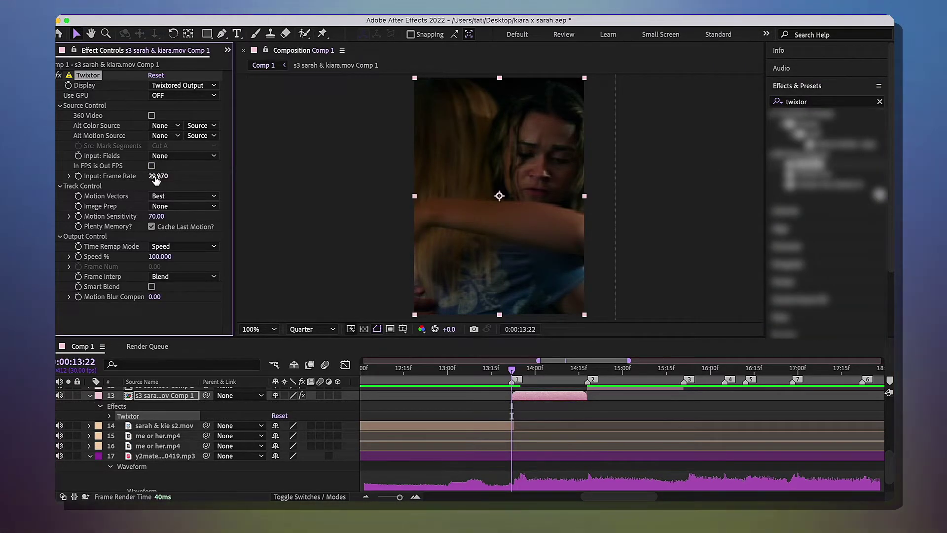
# Check the source clip's frame rate among the project items and set Twixtor's input frame rate to 30
pyautogui.click(227, 51)
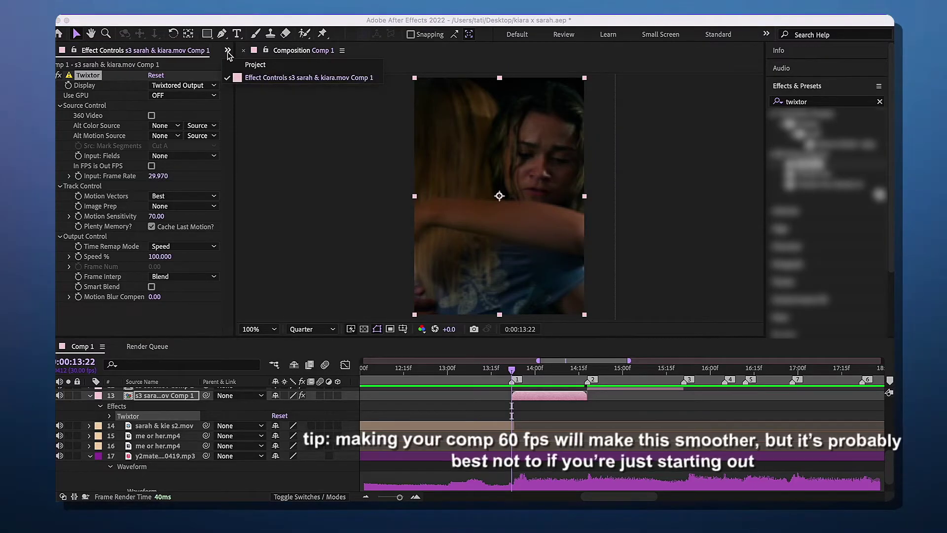
pyautogui.click(279, 68)
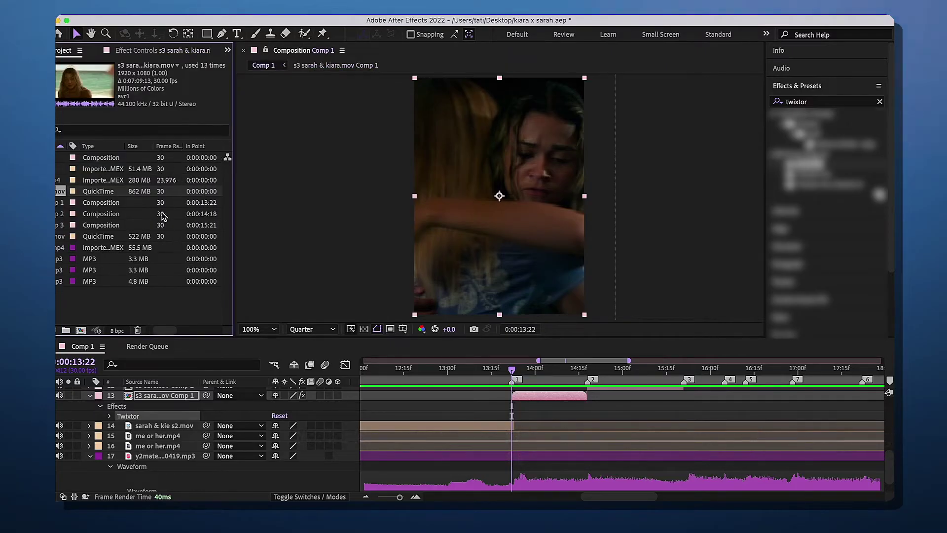
pyautogui.hscroll(-3, 161, 193)
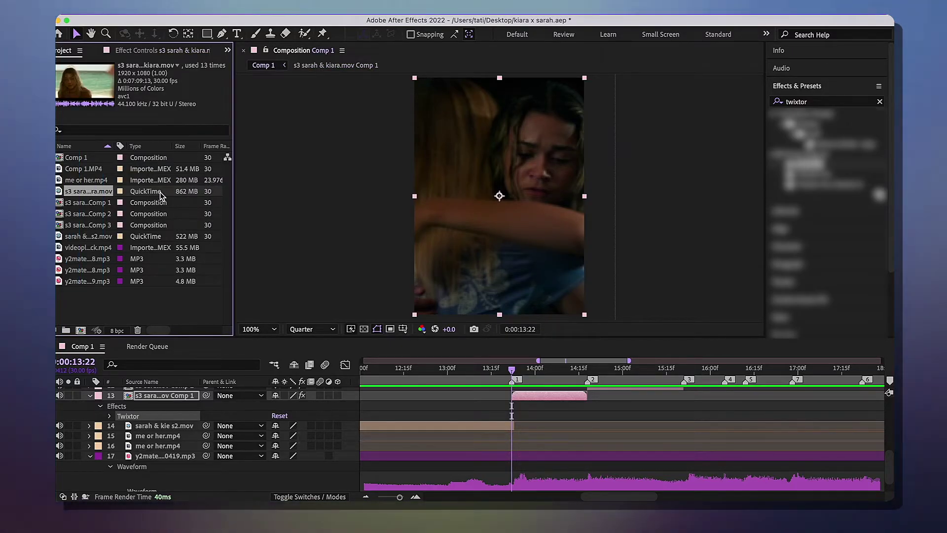
pyautogui.hscroll(5, 160, 193)
pyautogui.hscroll(3, 160, 193)
pyautogui.click(163, 51)
pyautogui.click(158, 175)
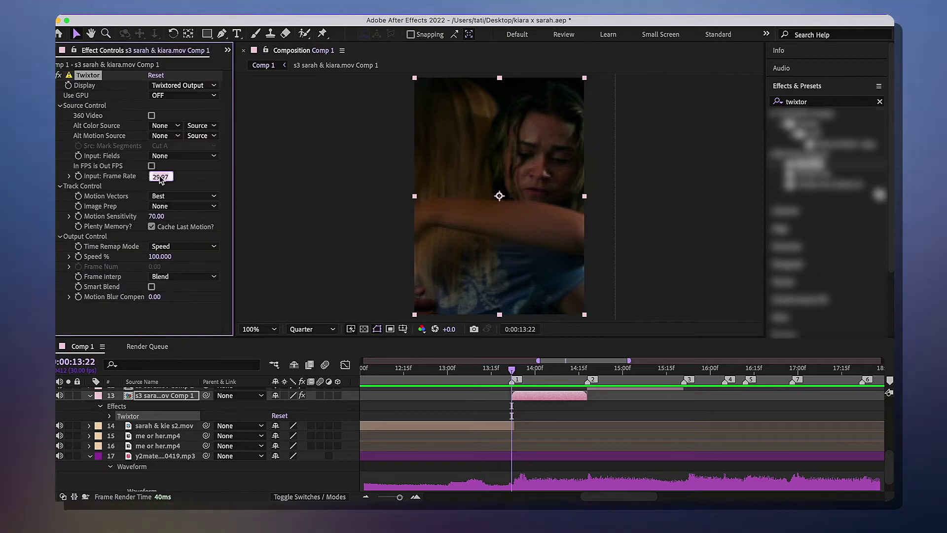
pyautogui.write('30')
pyautogui.press('Return')
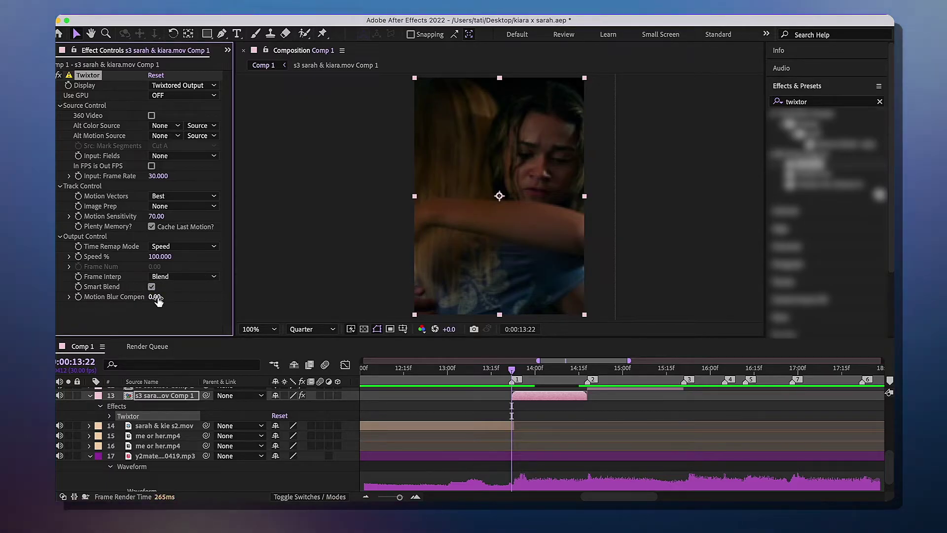
# Enable Twixtor's Smart Blend with motion blur compensation at 2, and set its speed to 250%
pyautogui.press('Return')
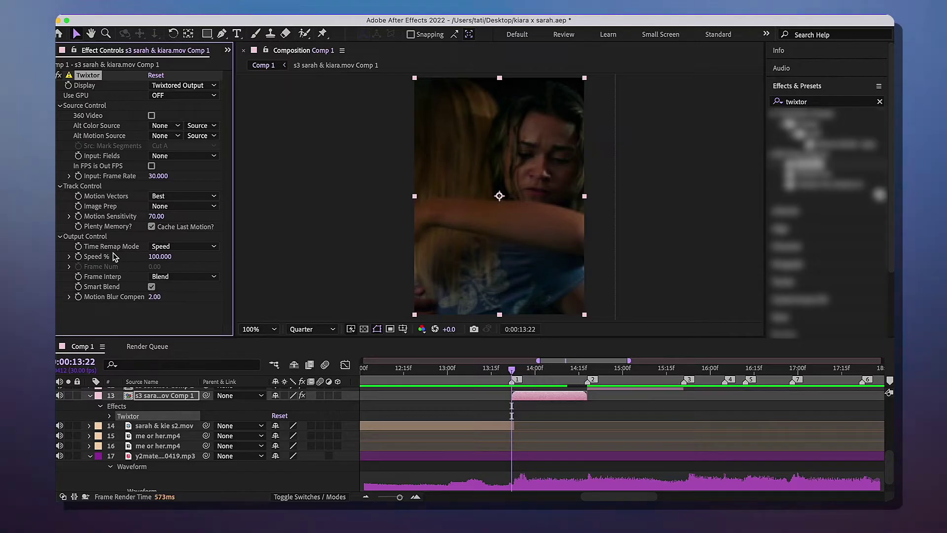
pyautogui.click(160, 256)
pyautogui.write('250')
pyautogui.press('Return')
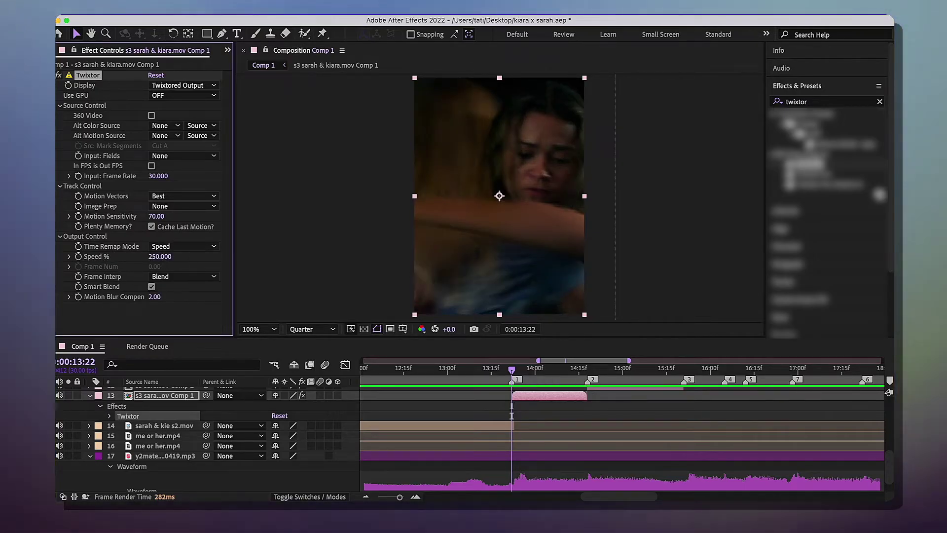
# Keyframe Twixtor's speed at the start of the layer and set it to 55% at 0:00:14:01
pyautogui.click(78, 256)
pyautogui.press('u')
pyautogui.moveTo(512, 370); pyautogui.dragTo(539, 378)
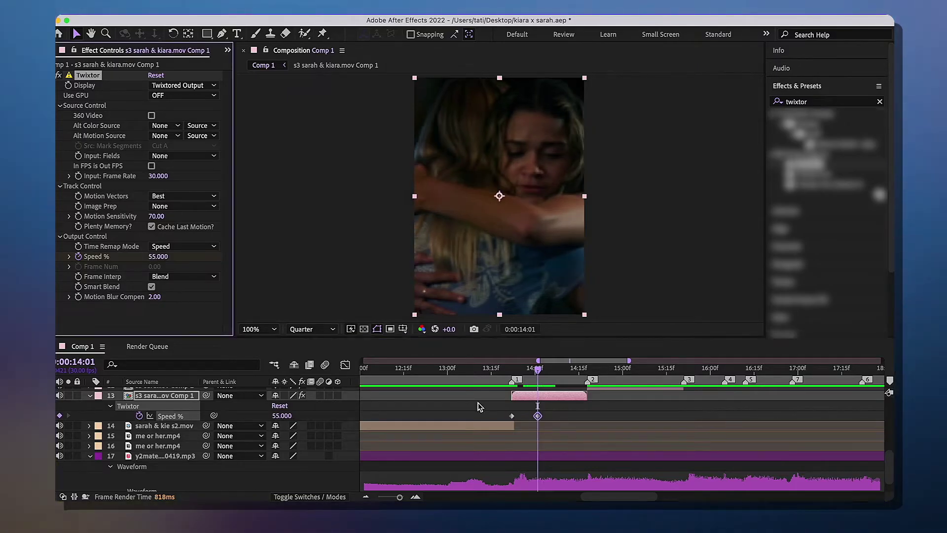
# Apply easing to both Twixtor speed keyframes and select the first one on the curve in the graph editor
pyautogui.moveTo(478, 407); pyautogui.dragTo(557, 422)
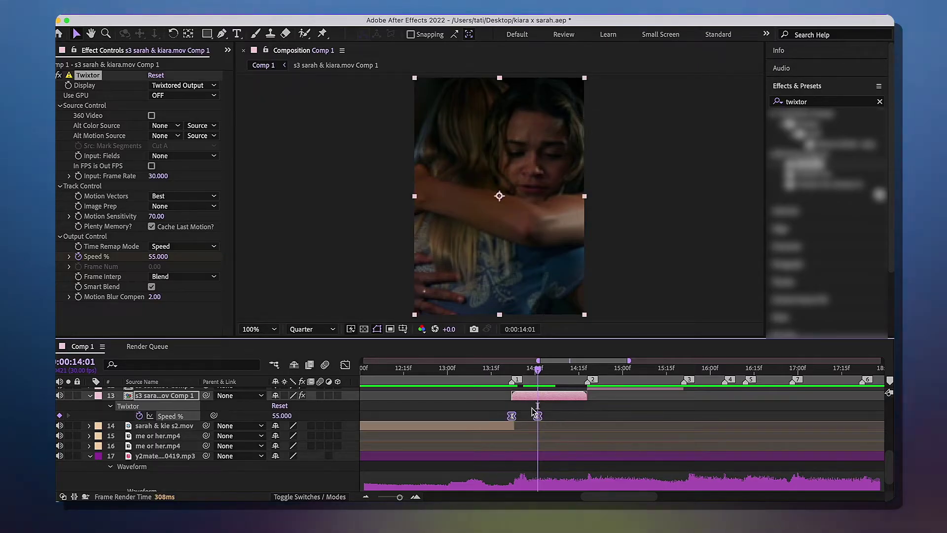
pyautogui.hotkey('shift', 'F3')
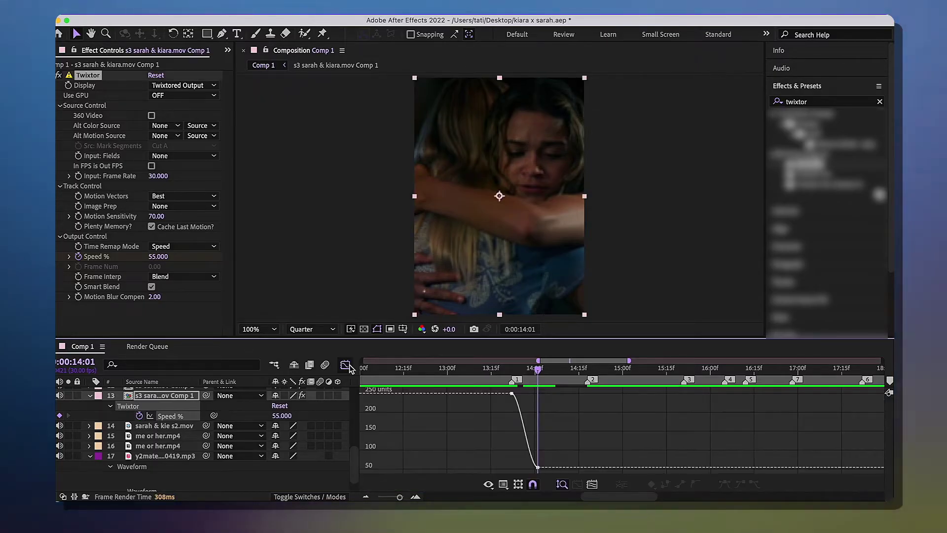
pyautogui.click(512, 393)
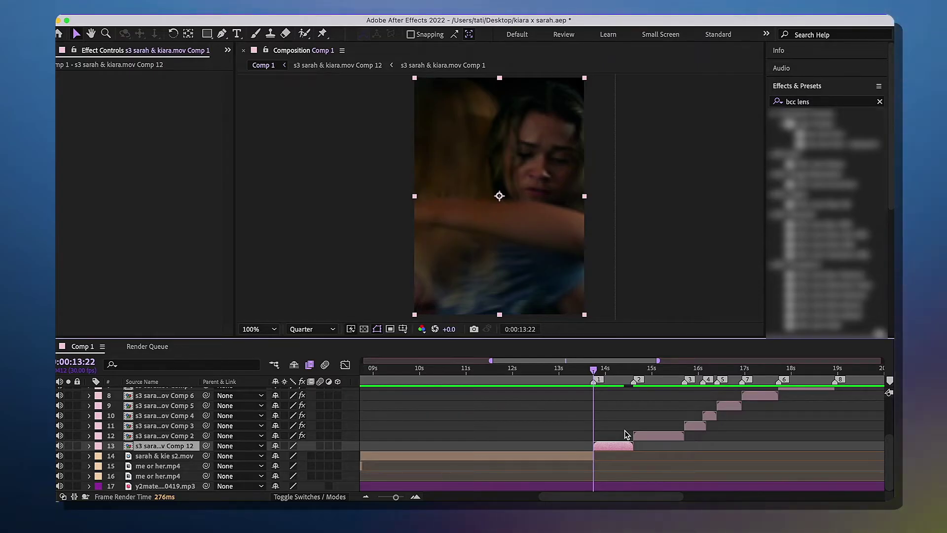
# Apply BCC Lens Blur OBS to the s3 sarah & kiara.mov Comp 12 layer with Gamma 1000 and Iris Scale 12
pyautogui.click(830, 225)
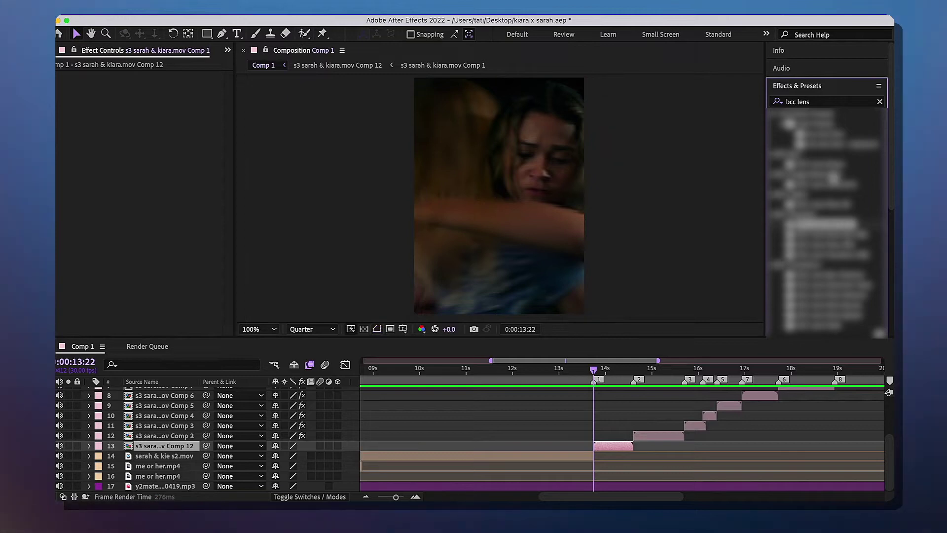
pyautogui.click(652, 371)
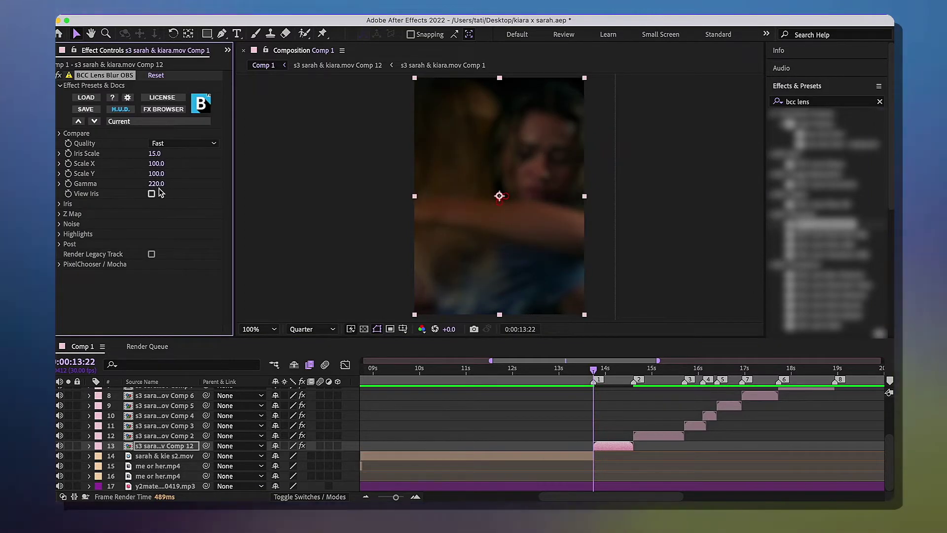
pyautogui.moveTo(157, 184); pyautogui.dragTo(508, 178)
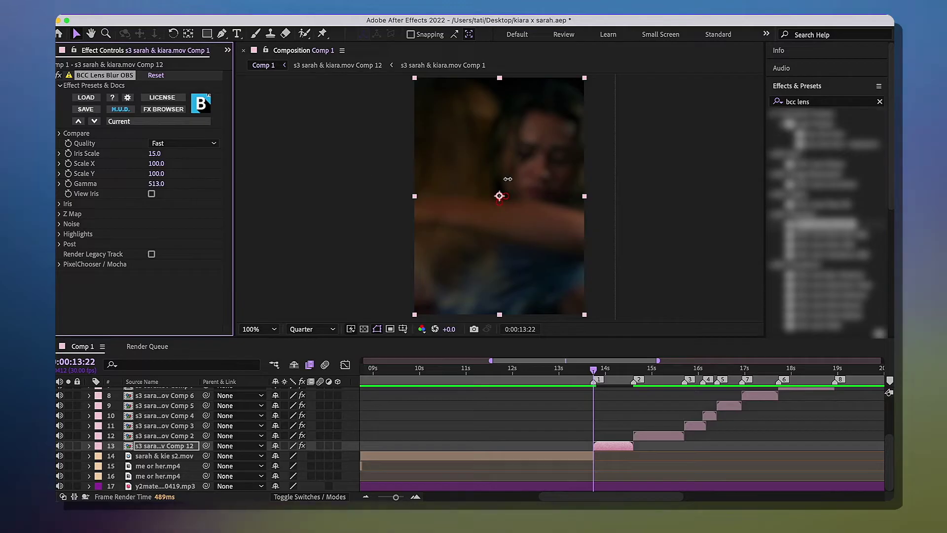
pyautogui.click(155, 154)
pyautogui.write('1')
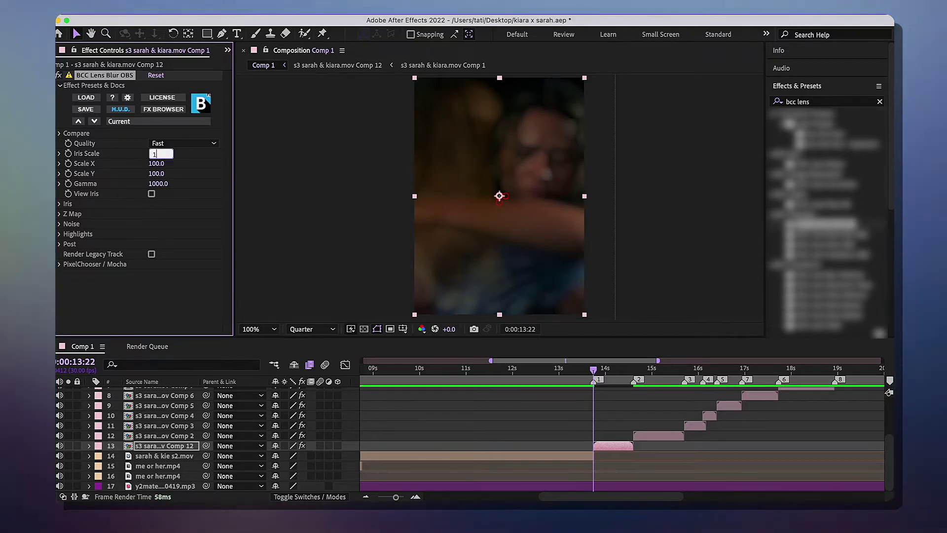
# Keyframe the lens blur's Iris Scale at the layer's start and set it to 0 at the layer's end, 0:00:14:17
pyautogui.click(68, 153)
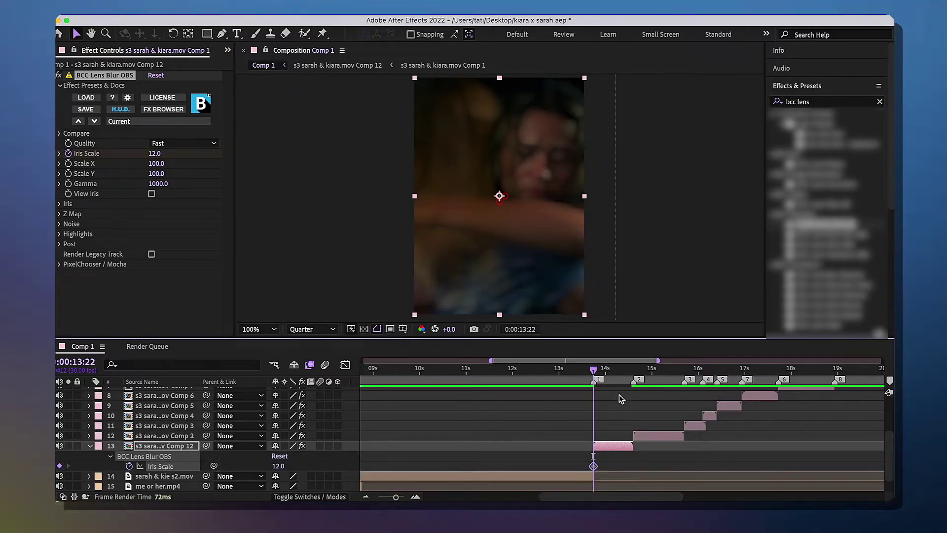
pyautogui.press('o')
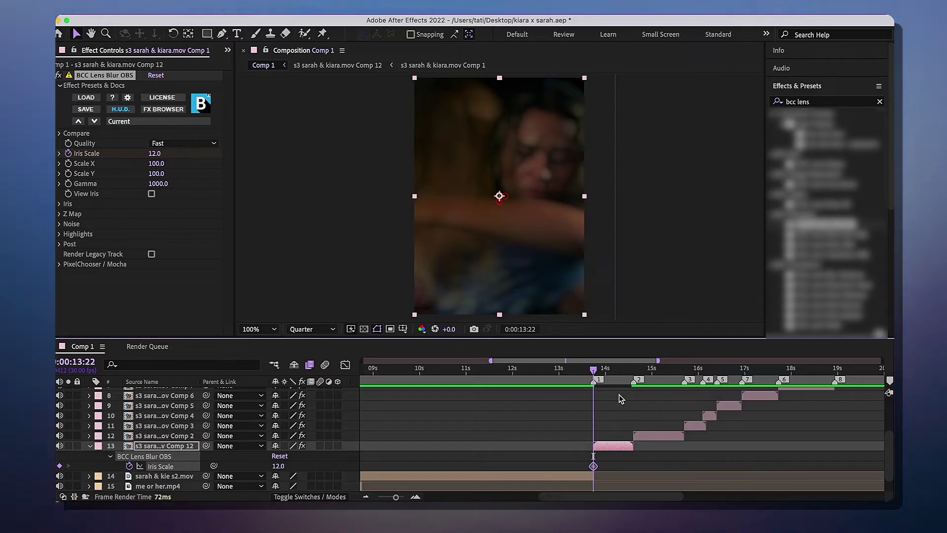
pyautogui.click(154, 153)
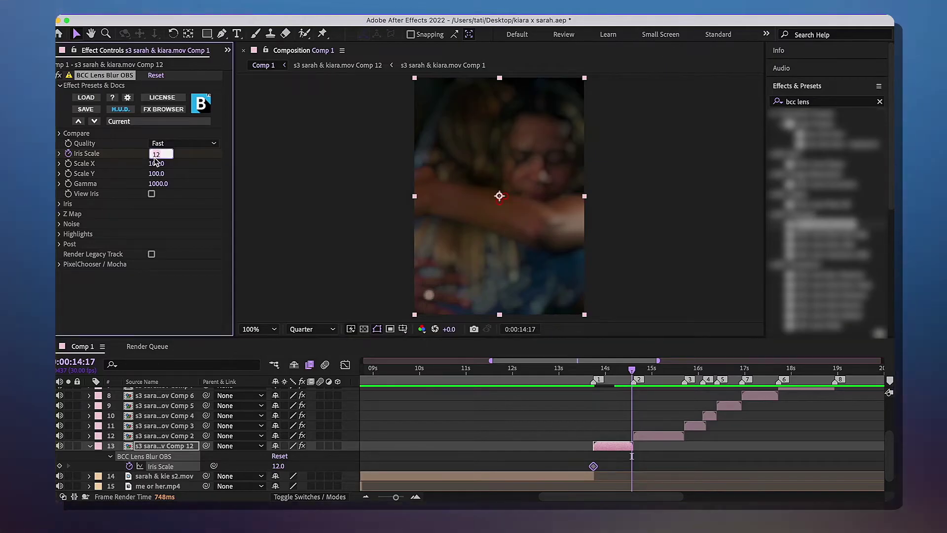
pyautogui.write('0')
pyautogui.press('Return')
# Easy Ease the two Iris Scale keyframes and reshape their curve into a steep drop that levels off toward the end
pyautogui.moveTo(567, 458); pyautogui.dragTo(638, 473)
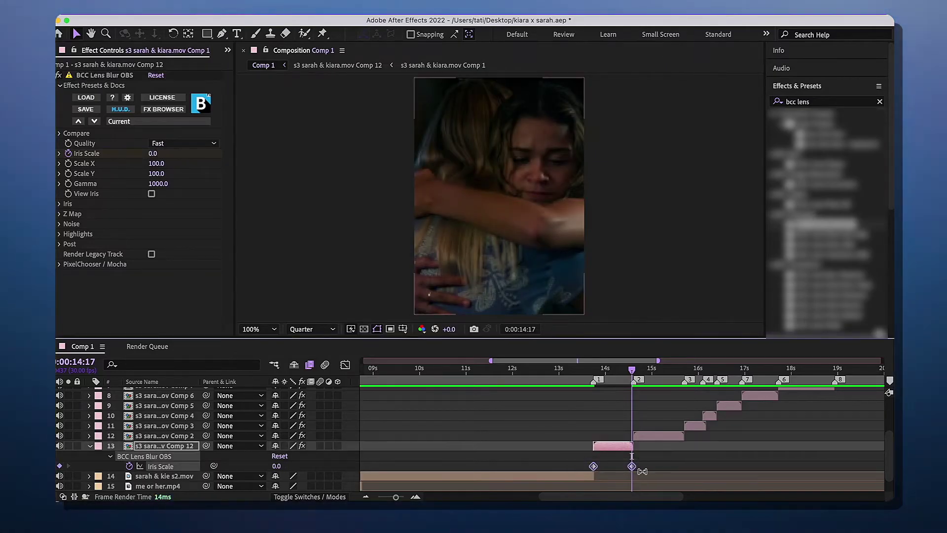
pyautogui.press('F9')
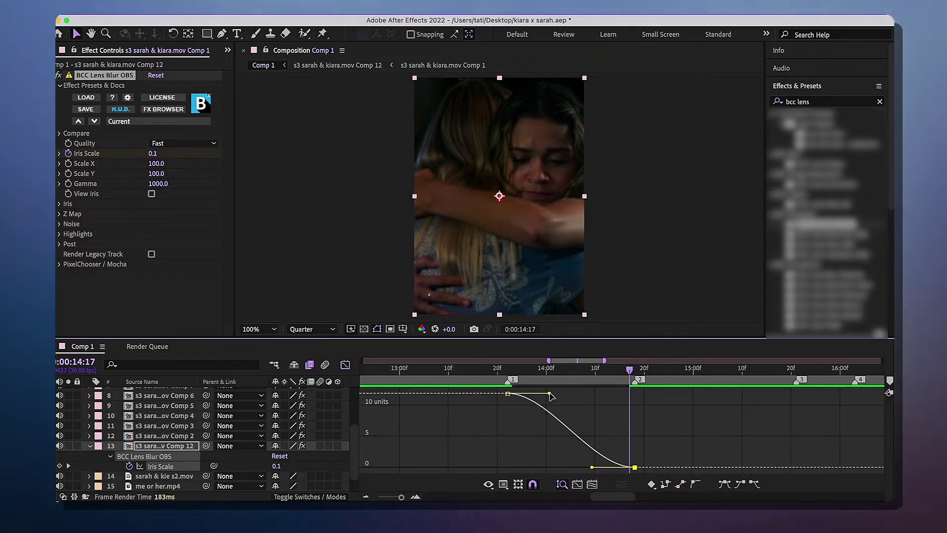
pyautogui.moveTo(505, 399)
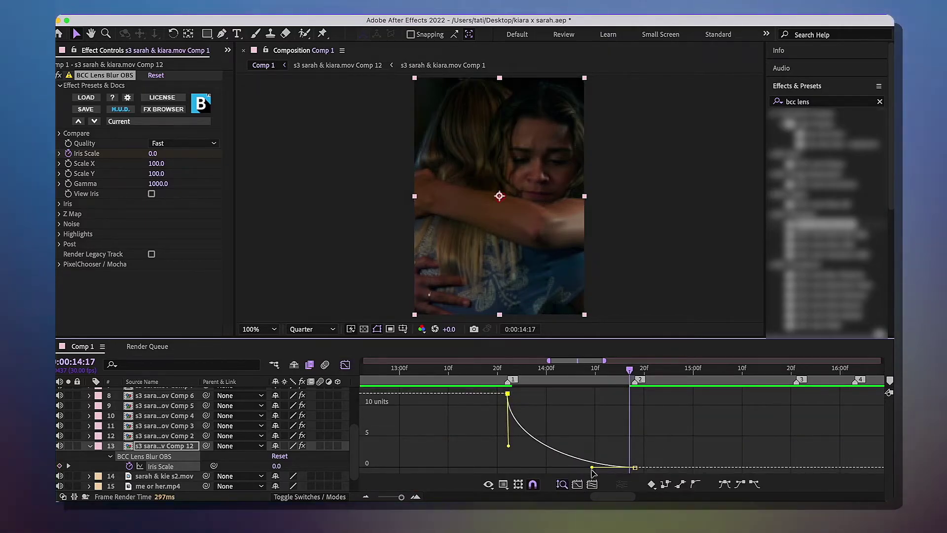
pyautogui.moveTo(592, 467); pyautogui.dragTo(533, 473)
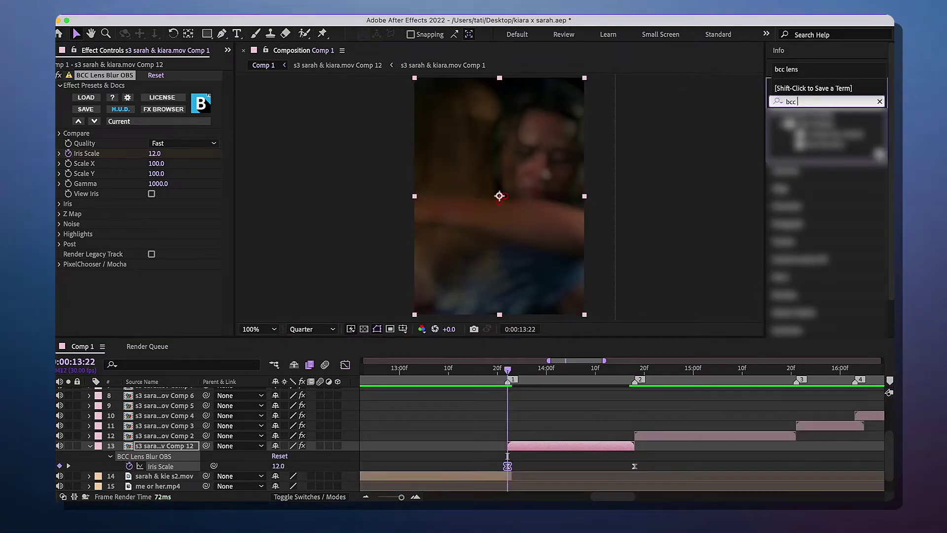
# Apply the Exposure effect to the s3 sarah & kiara.mov Comp 12 layer and set its master exposure to 1.5
pyautogui.press('BackSpace')
pyautogui.press('BackSpace')
pyautogui.press('BackSpace')
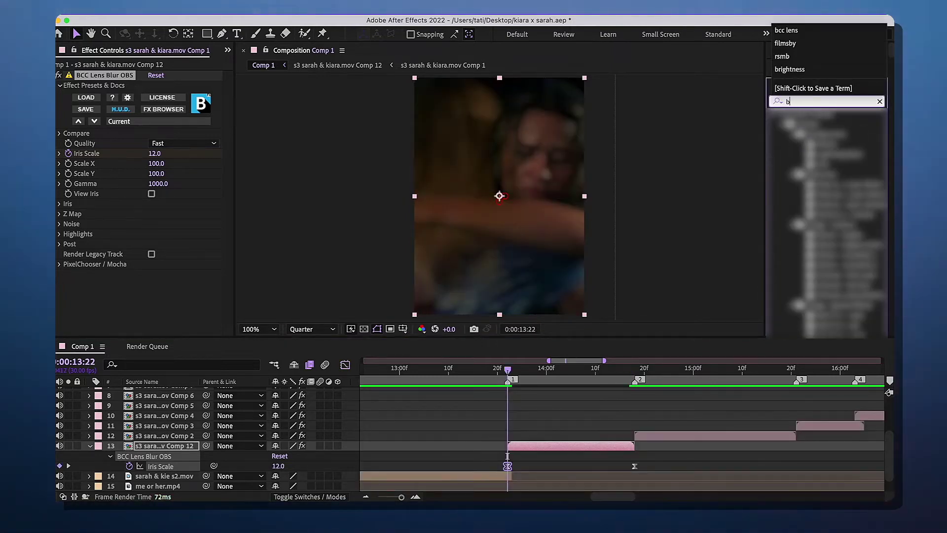
pyautogui.write('exposure')
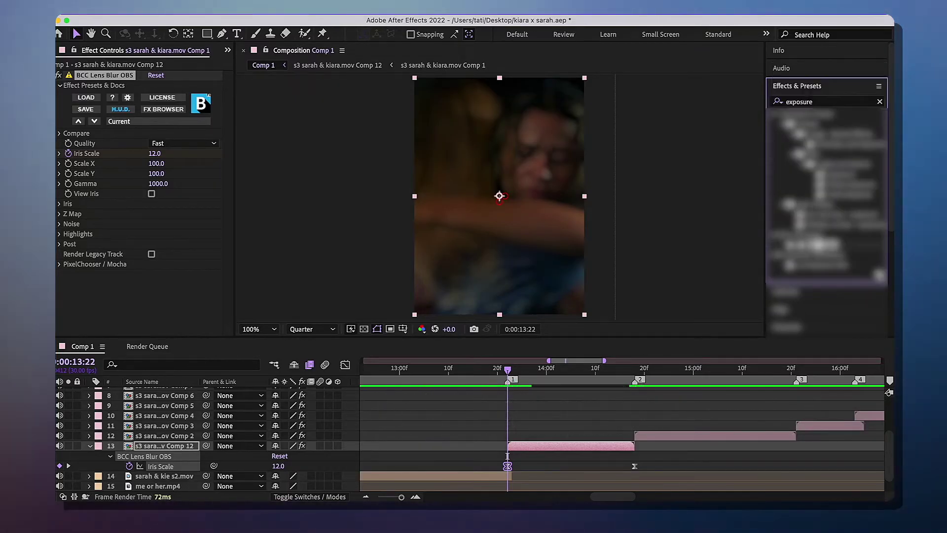
pyautogui.doubleClick(819, 247)
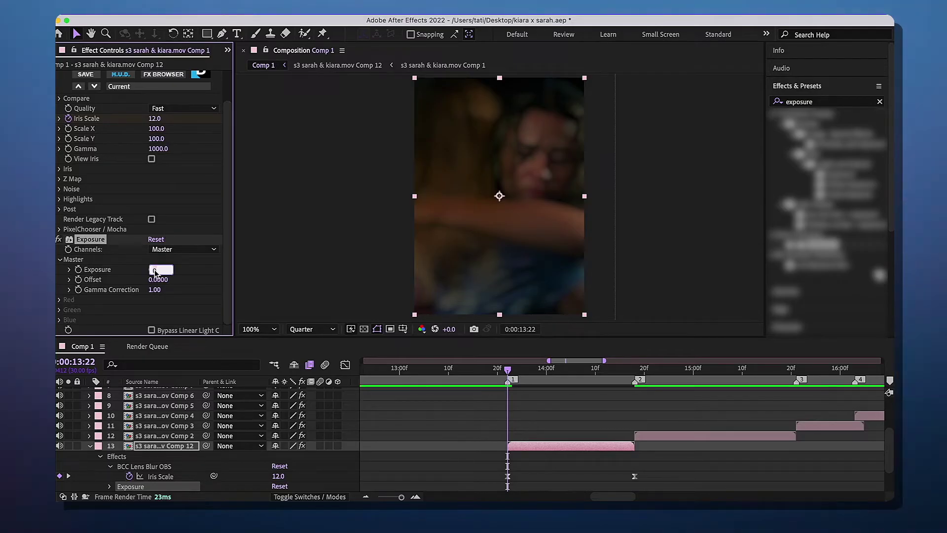
pyautogui.write('1.5')
pyautogui.press('Return')
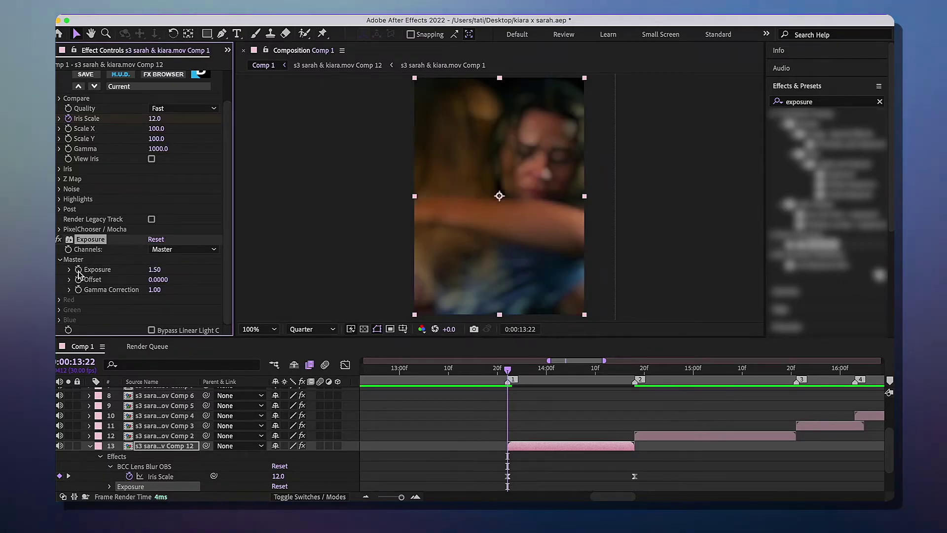
# Keyframe the Exposure effect's master exposure at the layer's start and set it to 0 at the layer's end
pyautogui.press('o')
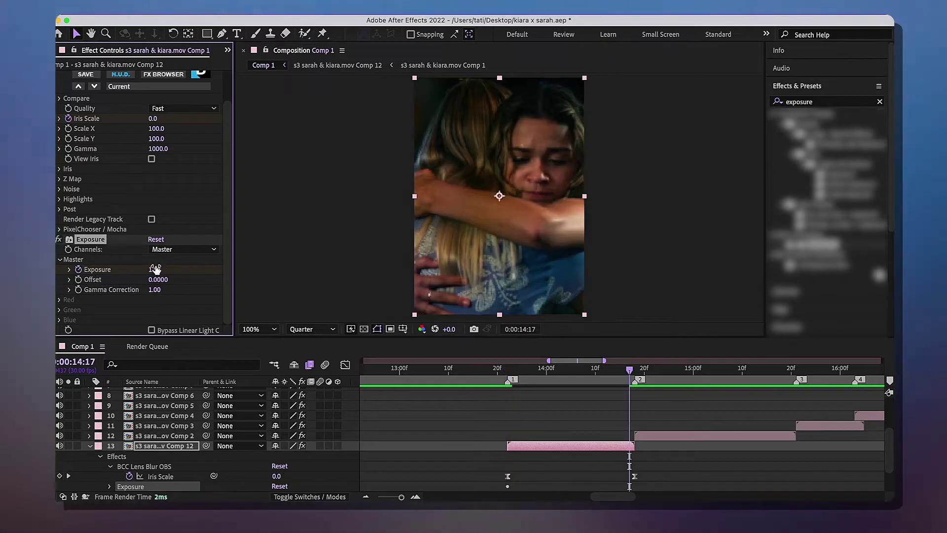
pyautogui.write('0')
pyautogui.press('Return')
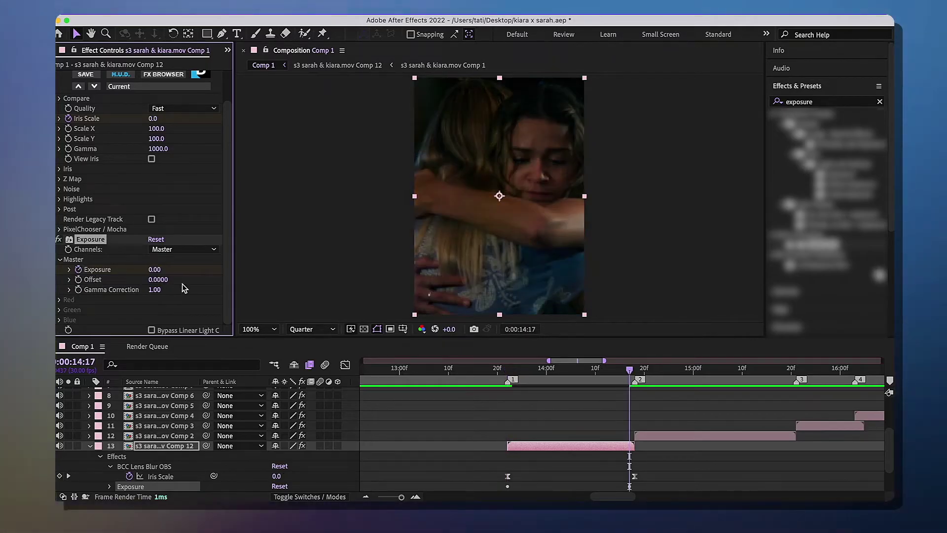
pyautogui.click(632, 473)
pyautogui.moveTo(631, 466); pyautogui.dragTo(635, 466)
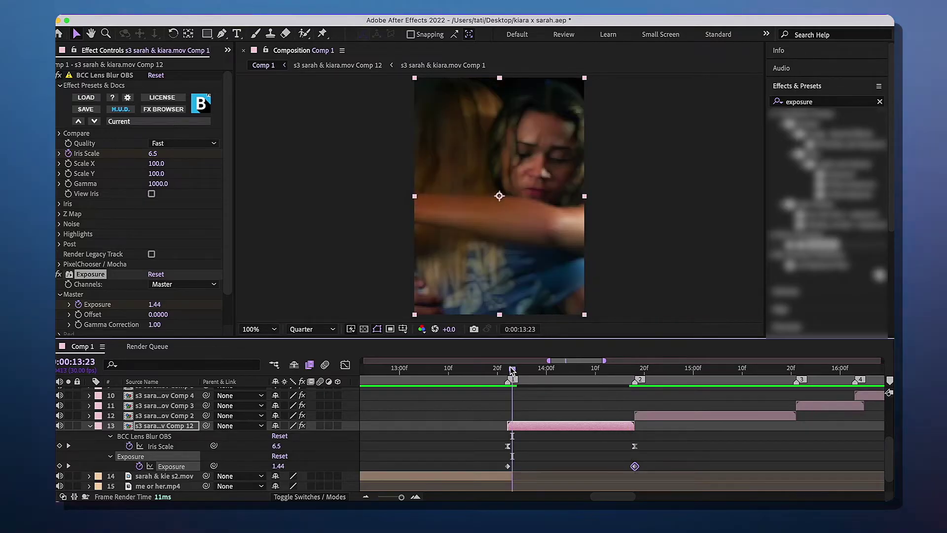
# Animate the Comp 12 layer's Opacity with Easy Ease keyframes from 100% at its start to 0% at its end
pyautogui.moveTo(512, 370); pyautogui.dragTo(508, 370)
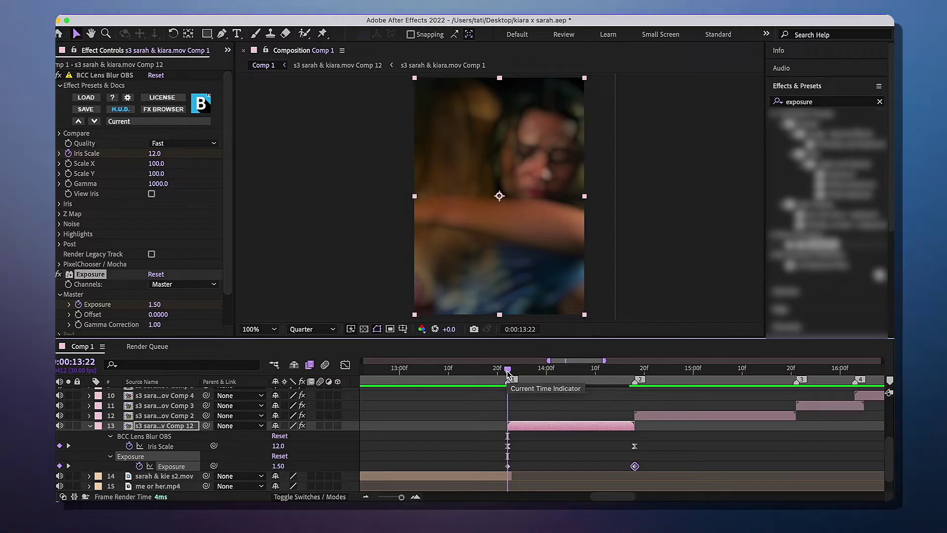
pyautogui.press('t')
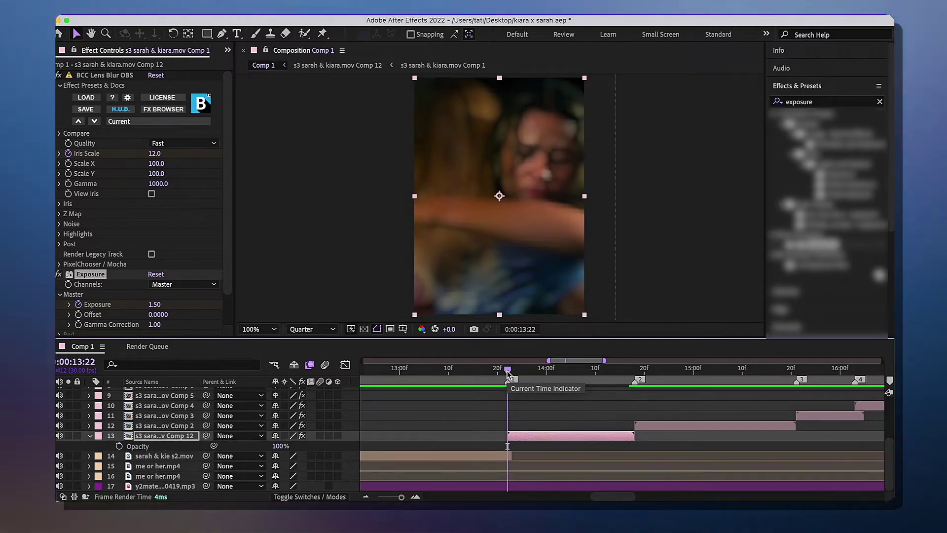
pyautogui.click(119, 446)
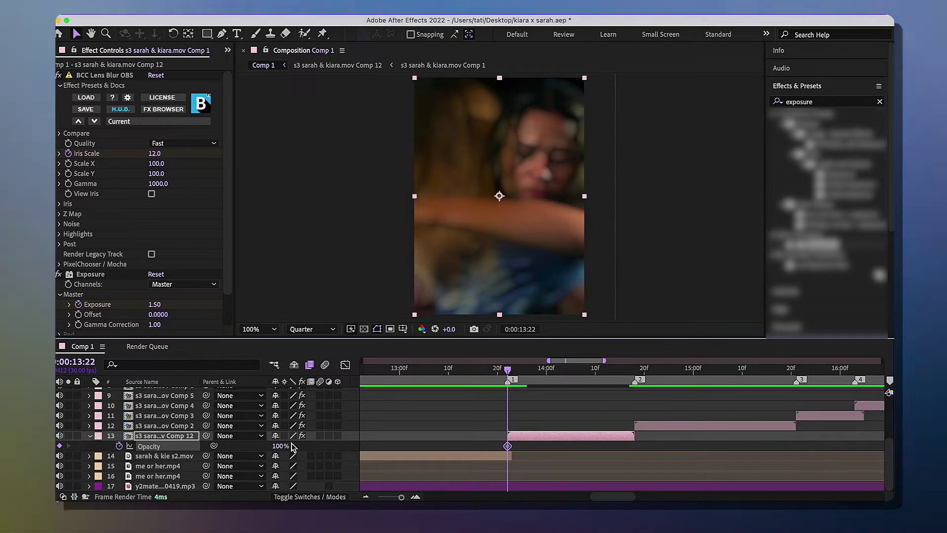
pyautogui.press('o')
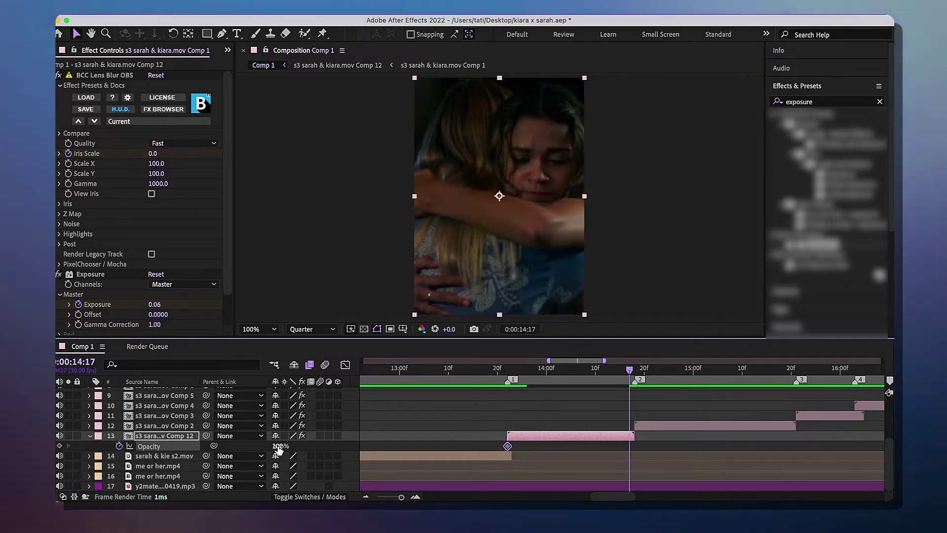
pyautogui.press('Return')
pyautogui.moveTo(645, 443); pyautogui.dragTo(504, 452)
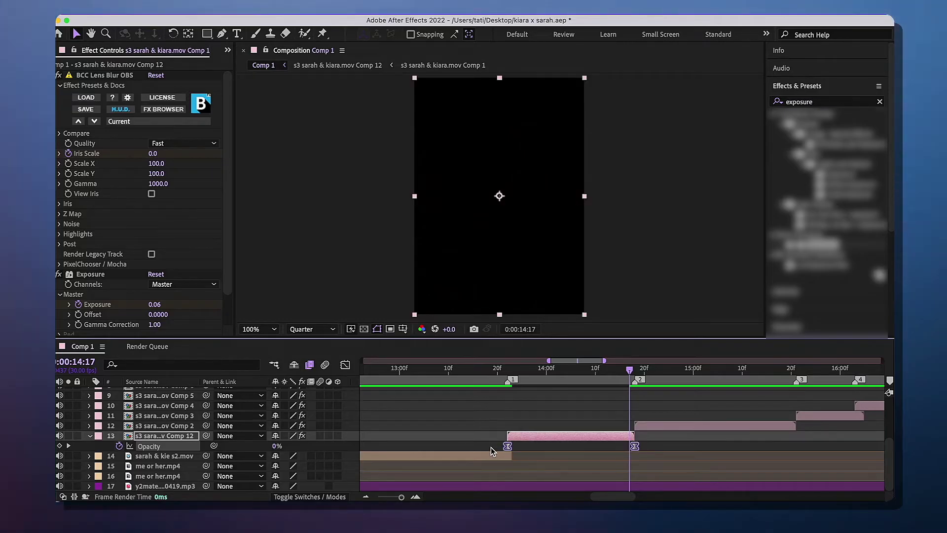
# Reshape the Opacity curve so it stays high across the clip and falls steeply near the last keyframe
pyautogui.click(345, 365)
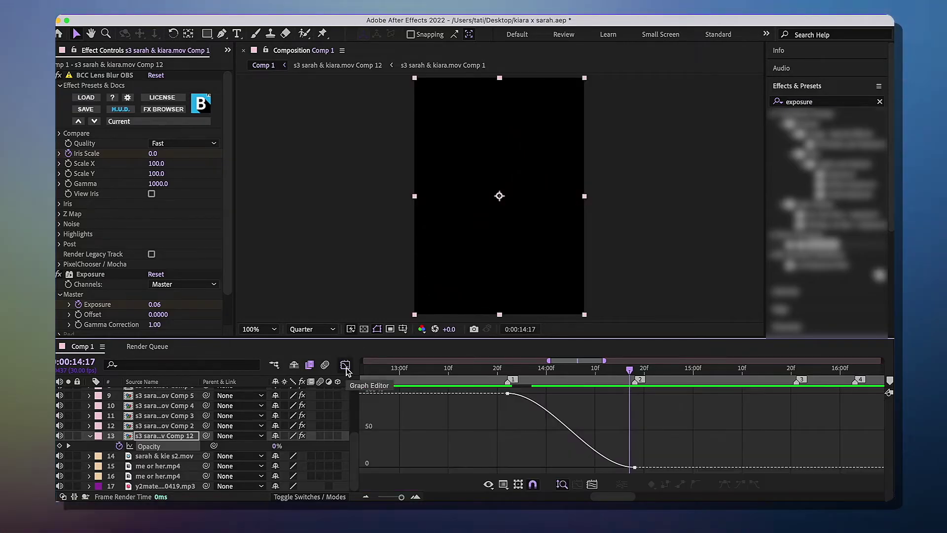
pyautogui.click(508, 393)
pyautogui.moveTo(592, 466); pyautogui.dragTo(617, 408)
pyautogui.moveTo(550, 393); pyautogui.dragTo(625, 399)
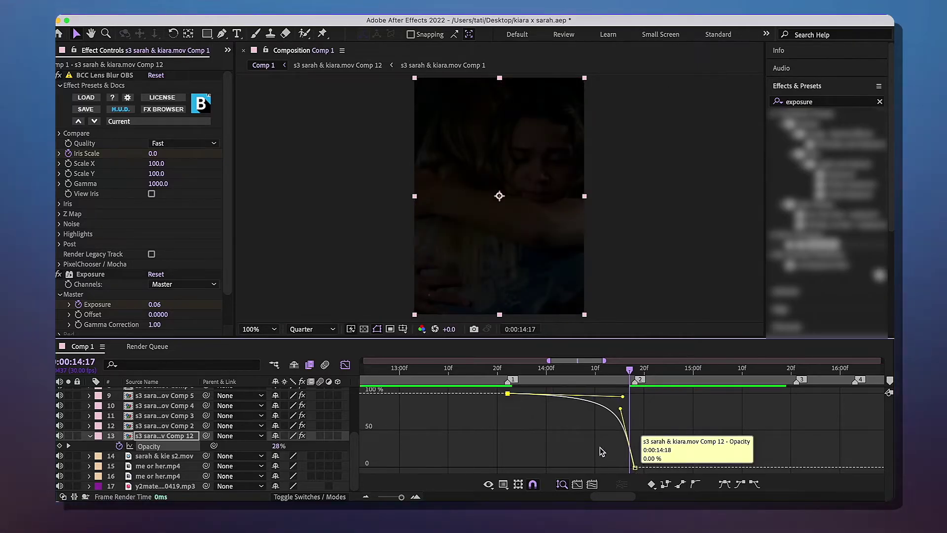
pyautogui.click(346, 365)
# Enable motion blur on the Comp 12 layer and animate its Scale with Easy Ease keyframes from 100% at its start to 110% at its end
pyautogui.click(508, 371)
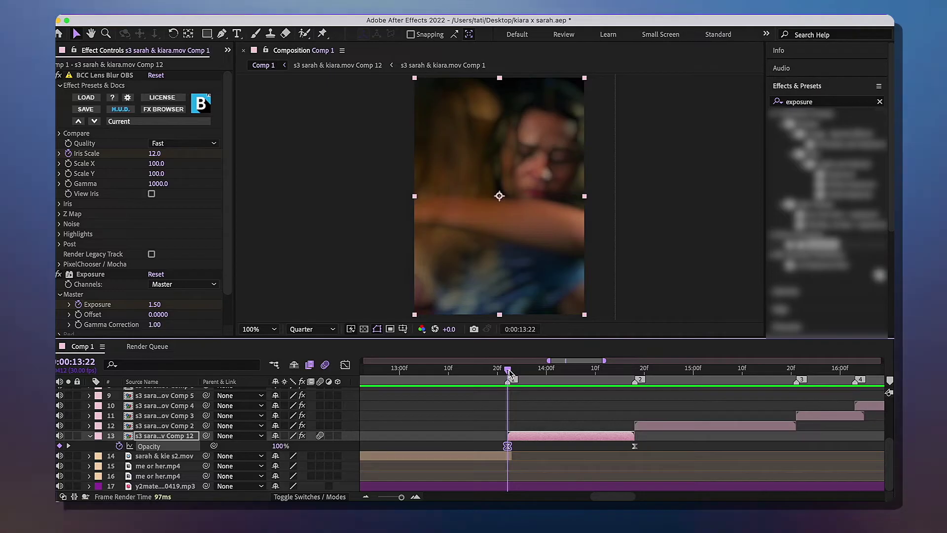
pyautogui.press('s')
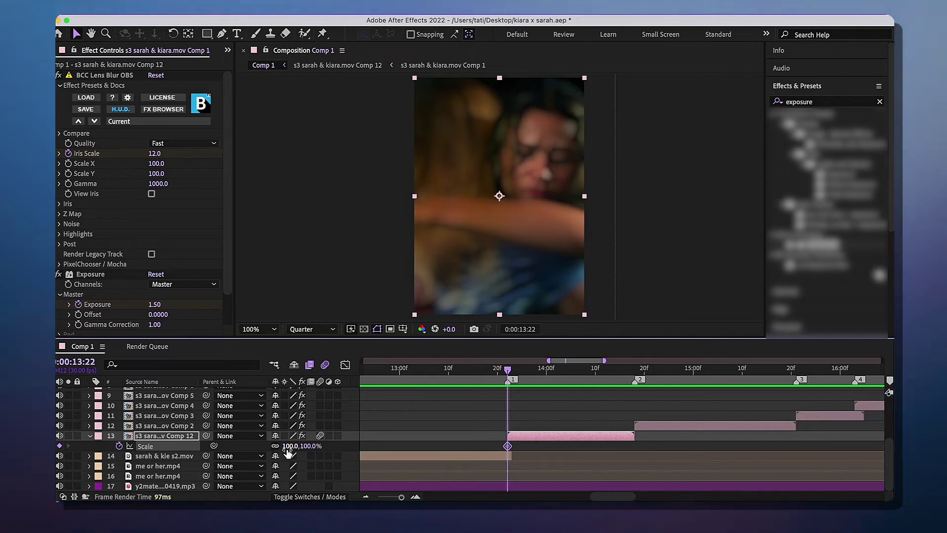
pyautogui.press('o')
pyautogui.write('11')
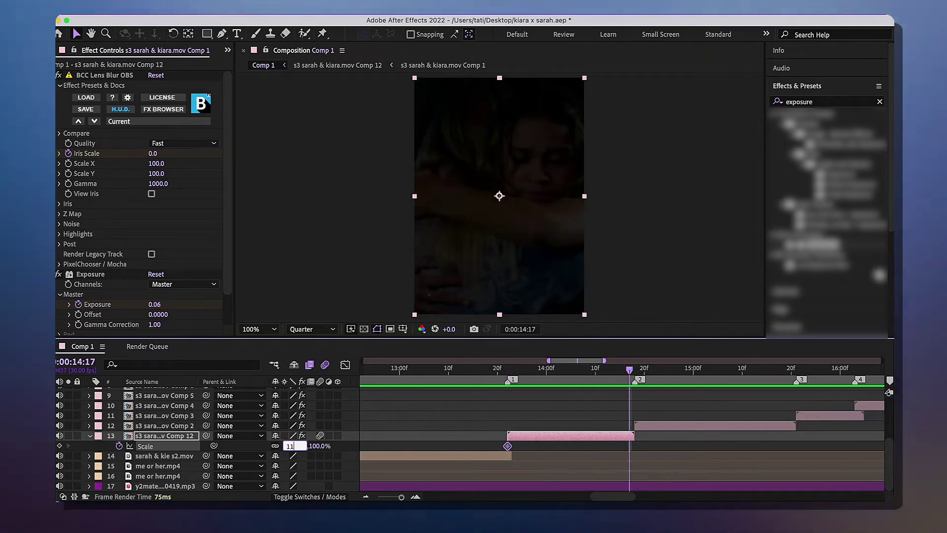
pyautogui.press('Return')
pyautogui.moveTo(665, 451); pyautogui.dragTo(485, 445)
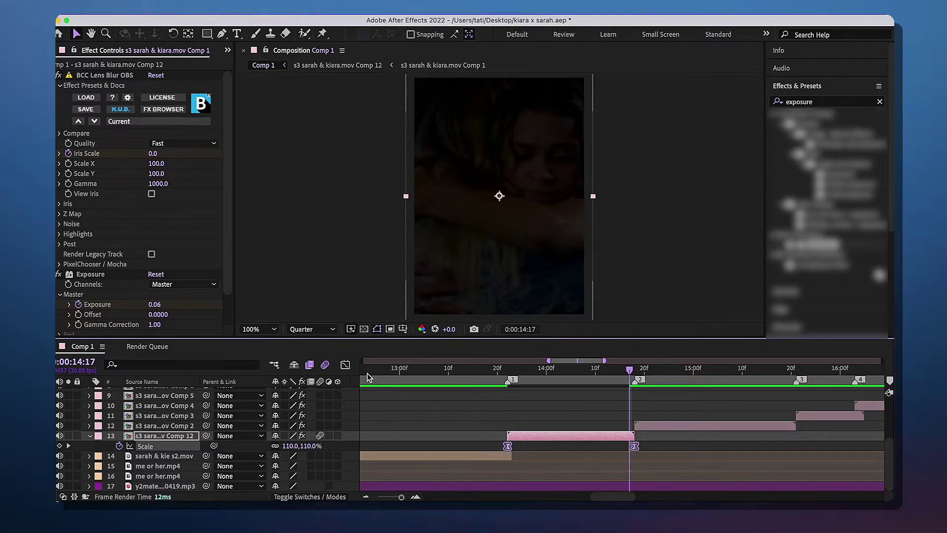
# Reshape the Scale curve to rise steeply at both keyframes and flatten out in the middle
pyautogui.click(345, 365)
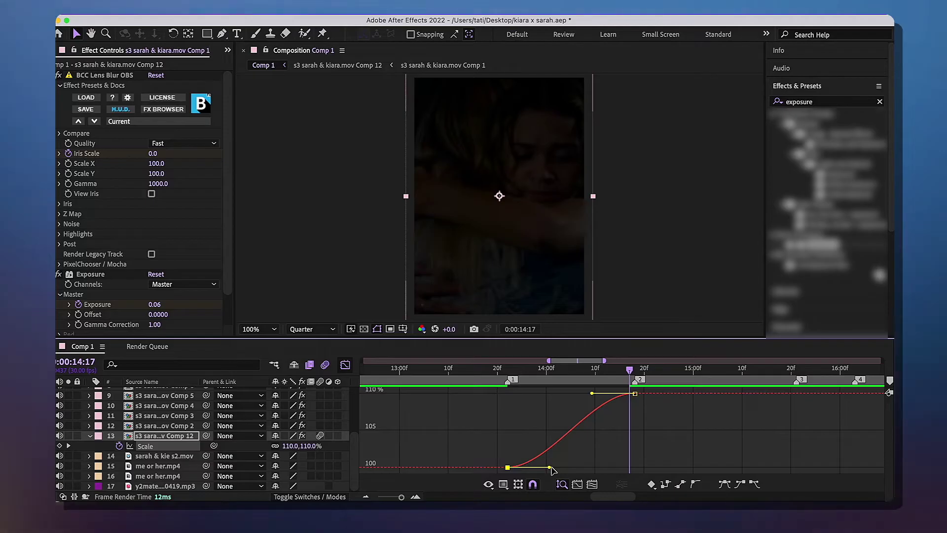
pyautogui.moveTo(549, 467); pyautogui.dragTo(505, 437)
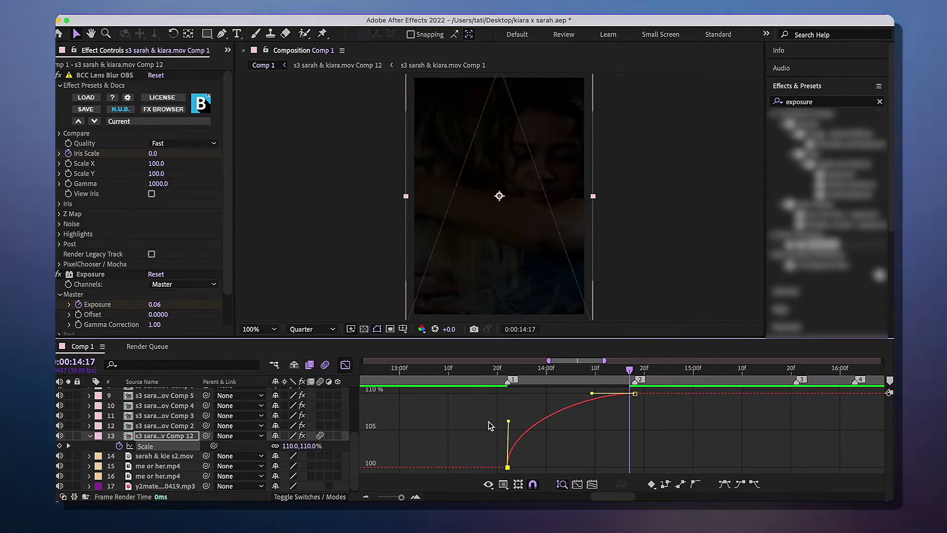
pyautogui.click(635, 393)
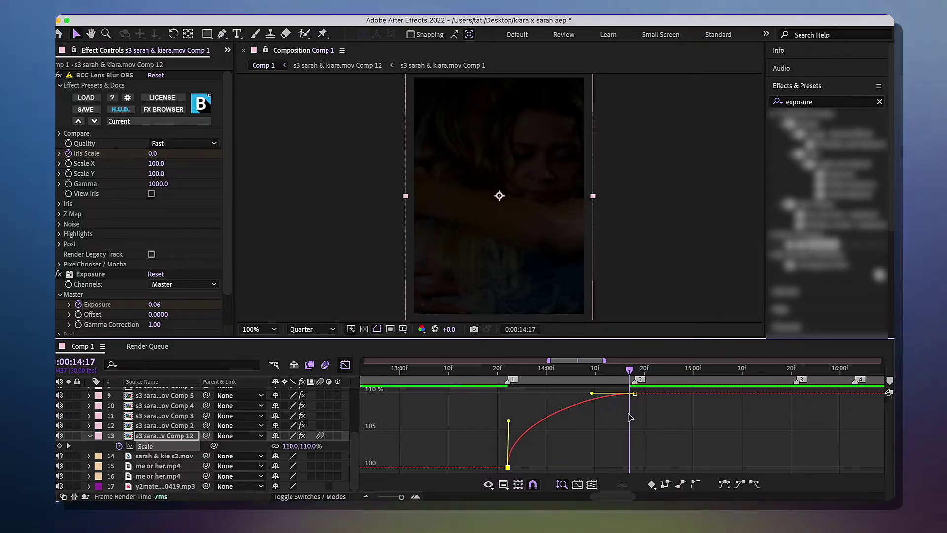
pyautogui.moveTo(633, 431); pyautogui.dragTo(634, 445)
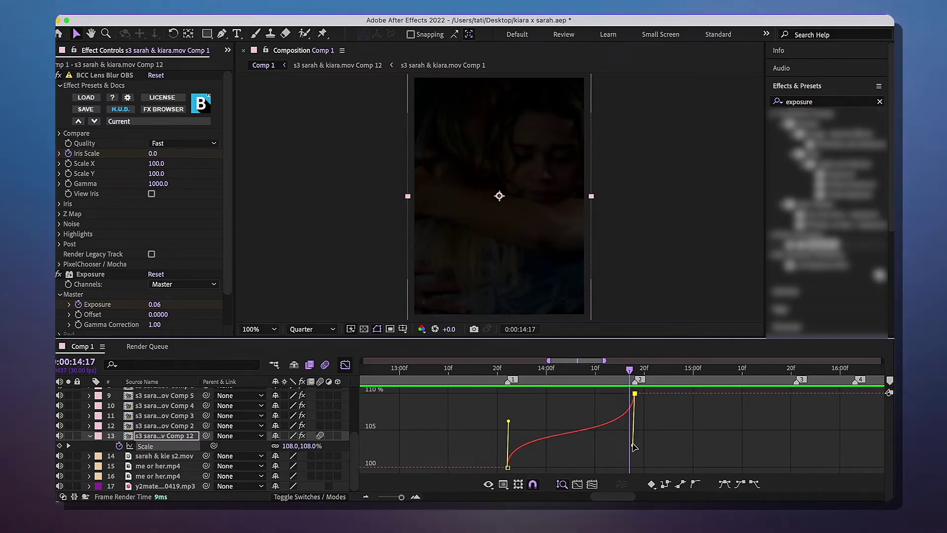
pyautogui.moveTo(634, 463); pyautogui.dragTo(633, 450)
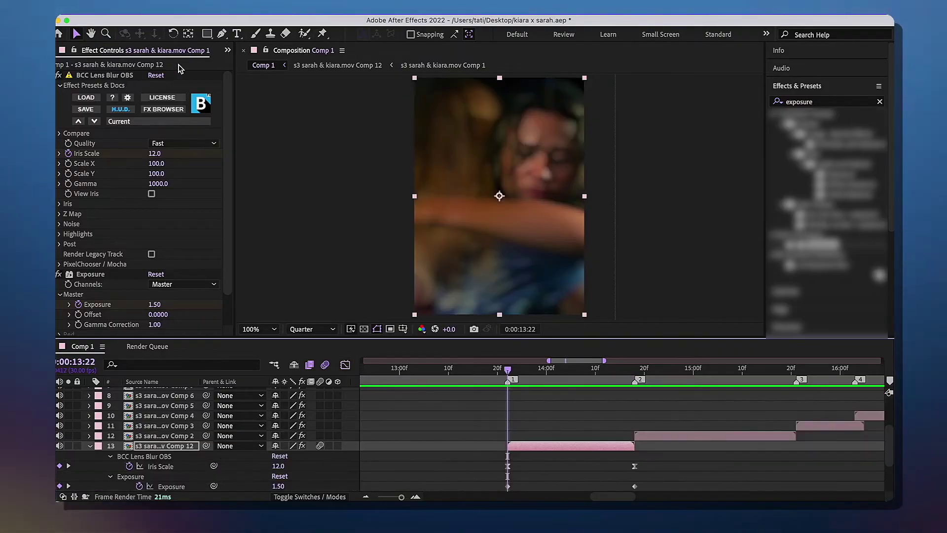
# Keyframe the lens blur's Gamma at the layer's start and show the Scale and Opacity keyframes alongside the effect keyframes
pyautogui.click(68, 184)
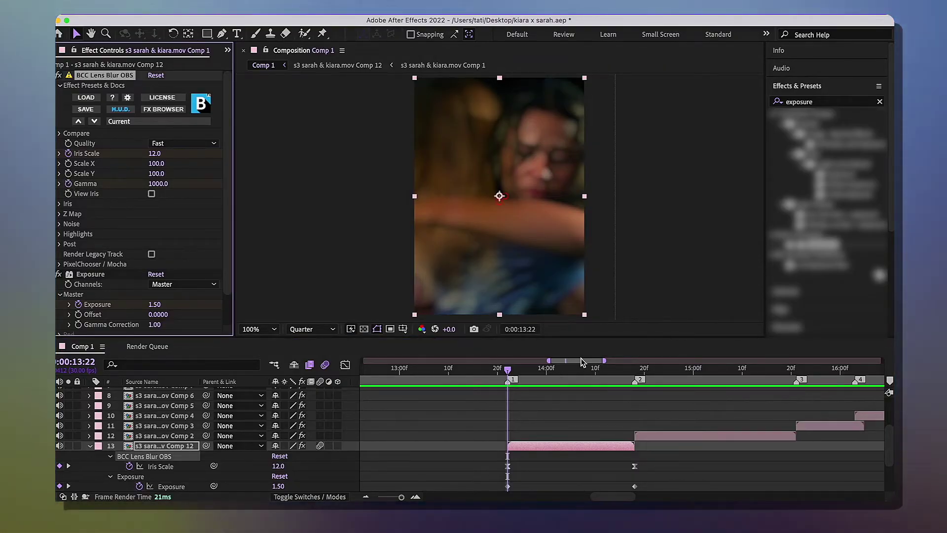
pyautogui.hscroll(3, 734, 437)
pyautogui.hotkey('shift', 's')
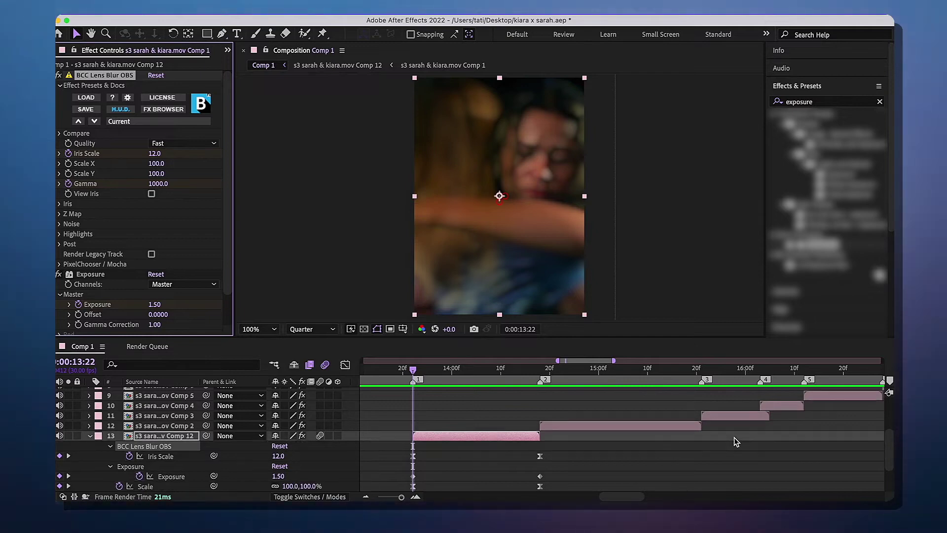
pyautogui.hotkey('shift', 't')
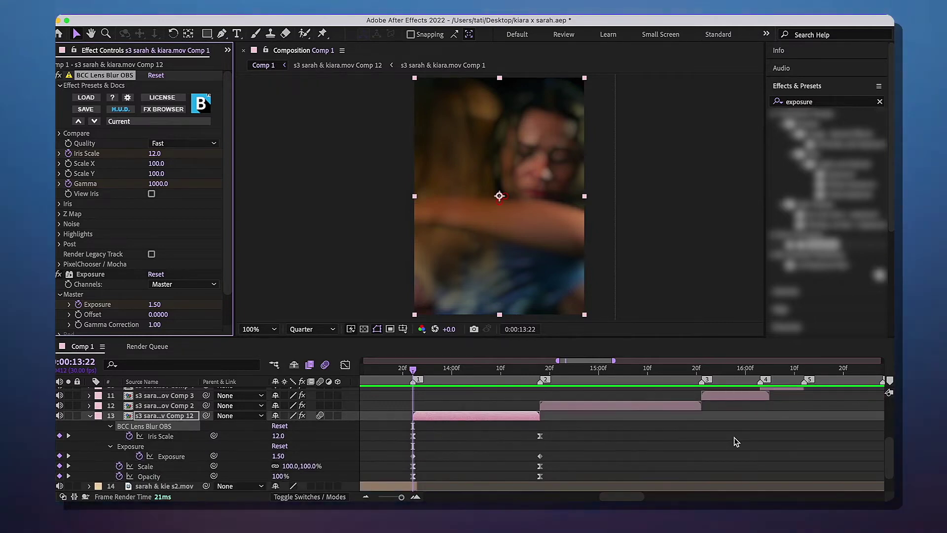
pyautogui.hscroll(-1, 734, 437)
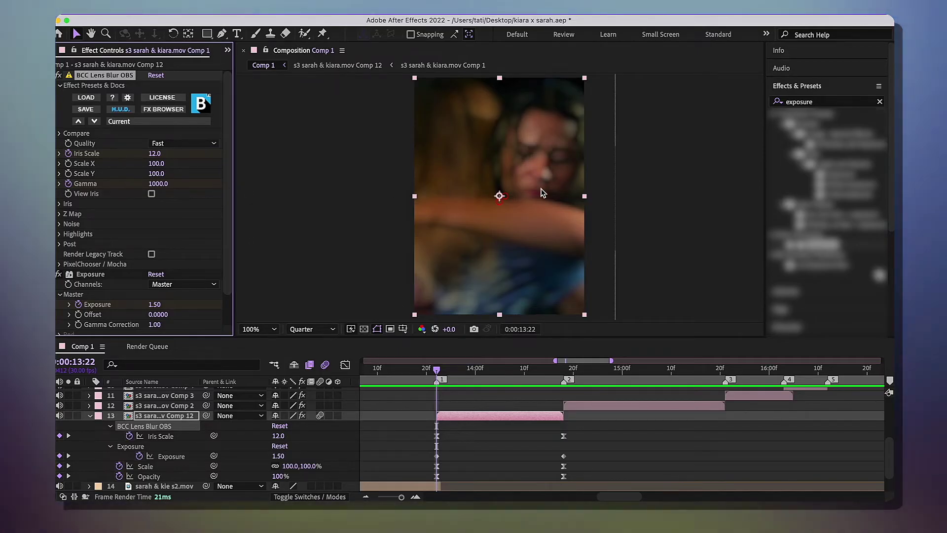
# Copy the Comp 12 layer's keyframes to the Comp 13 layer at 0:00:14:18 and stretch them to end at 0:00:15:21
pyautogui.moveTo(408, 480); pyautogui.dragTo(611, 437)
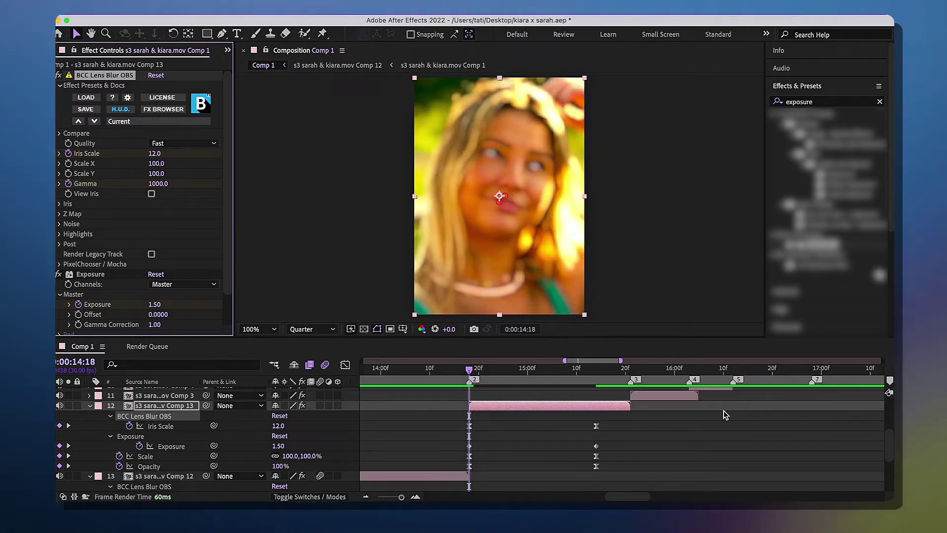
pyautogui.moveTo(450, 425); pyautogui.dragTo(617, 474)
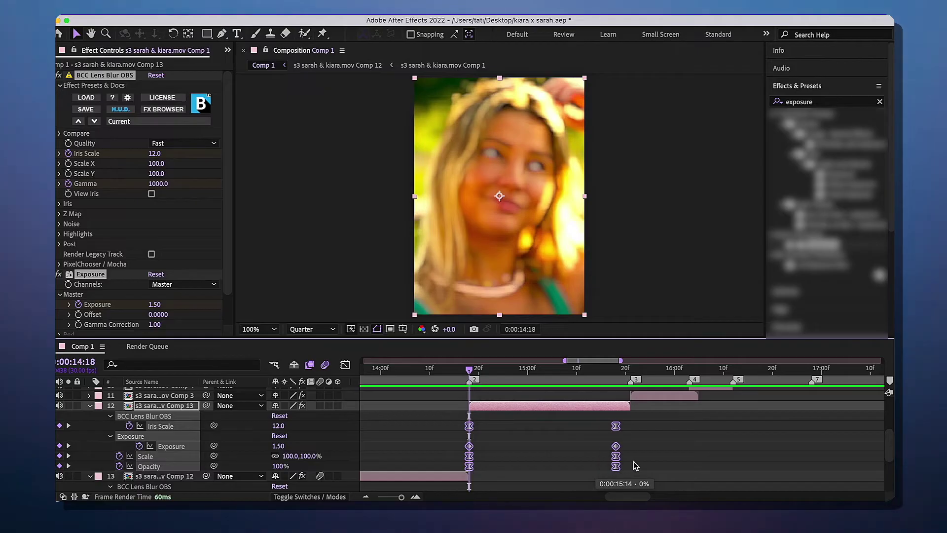
pyautogui.hotkey('alt', 'Right')
pyautogui.hotkey('alt', 'Right')
pyautogui.hotkey('alt', 'Right')
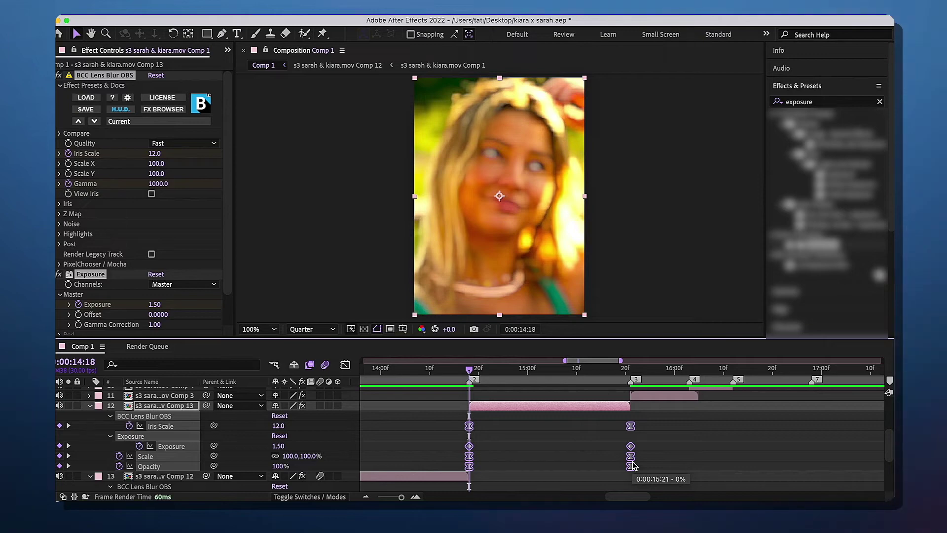
# Paste the copied keyframes onto the Comp 14 layer at 0:00:15:21 and fit the end keyframes to the layer's end
pyautogui.moveTo(468, 371); pyautogui.dragTo(542, 372)
pyautogui.hscroll(3, 542, 373)
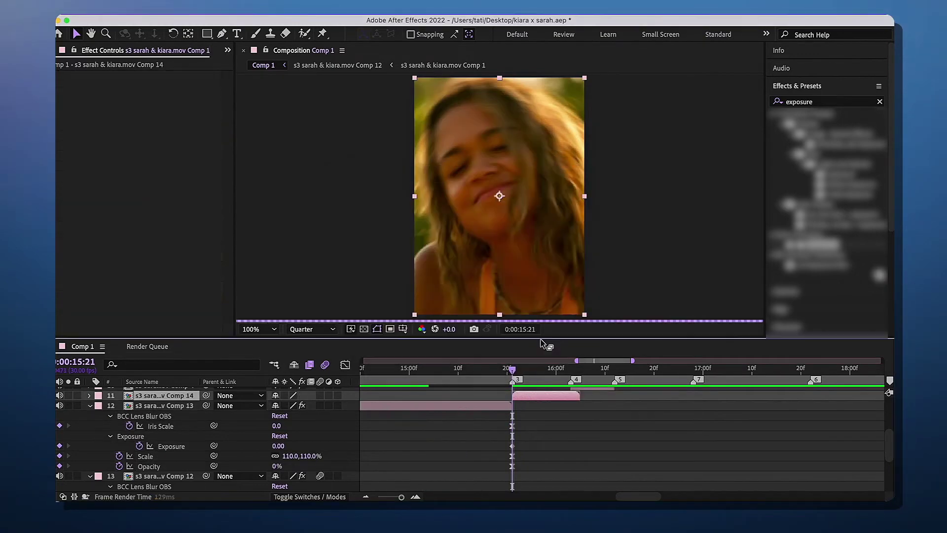
pyautogui.press('super+v')
pyautogui.moveTo(673, 415); pyautogui.dragTo(570, 415)
# Paste the copied keyframes onto the Comp 15 layer at 0:00:16:03 and shorten them to fit the layer
pyautogui.scroll(3, 573, 410)
pyautogui.click(571, 370)
pyautogui.click(587, 425)
pyautogui.press('super+v')
pyautogui.moveTo(685, 446); pyautogui.dragTo(567, 440)
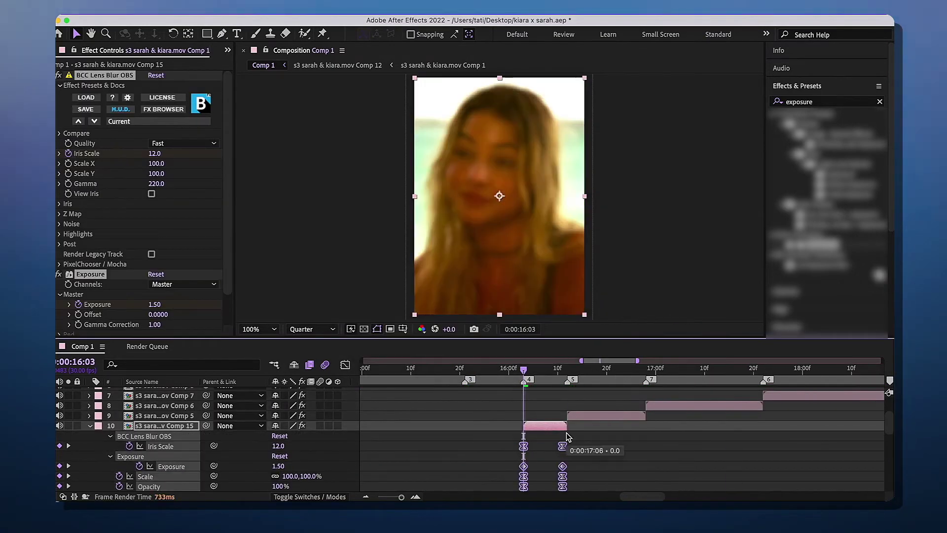
# Pre-compose the Comp 5 layer at 0:00:16:12, paste the copied keyframes onto it and fit them to its length
pyautogui.click(567, 370)
pyautogui.click(587, 416)
pyautogui.press('super+shift+c')
pyautogui.press('Return')
pyautogui.click(550, 427)
pyautogui.click(598, 419)
pyautogui.press('super+v')
pyautogui.moveTo(728, 435); pyautogui.dragTo(647, 435)
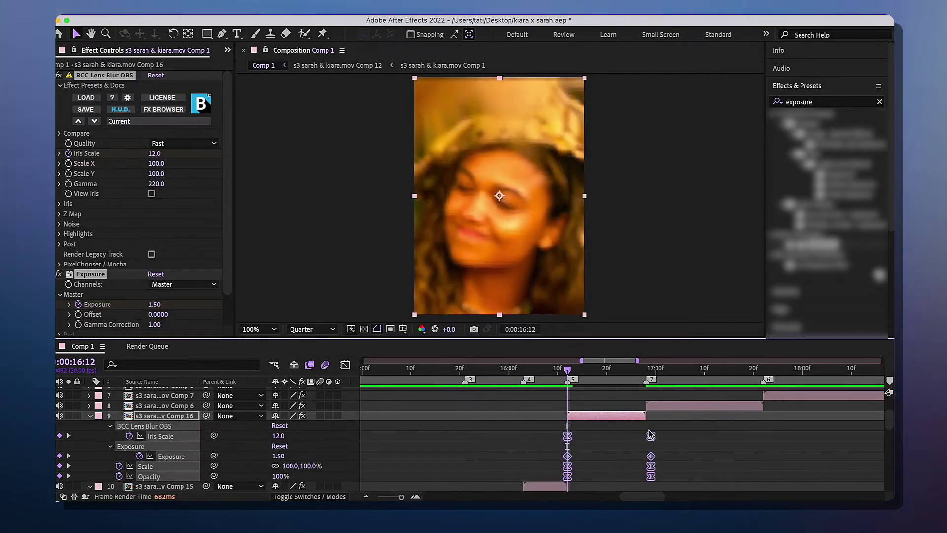
# Set the Comp 16 layer's lens blur Gamma to 1000 and keyframe it at the layer's start
pyautogui.hscroll(3, 649, 433)
pyautogui.scroll(1, 649, 433)
pyautogui.click(155, 184)
pyautogui.write('1000')
pyautogui.press('Return')
pyautogui.click(68, 183)
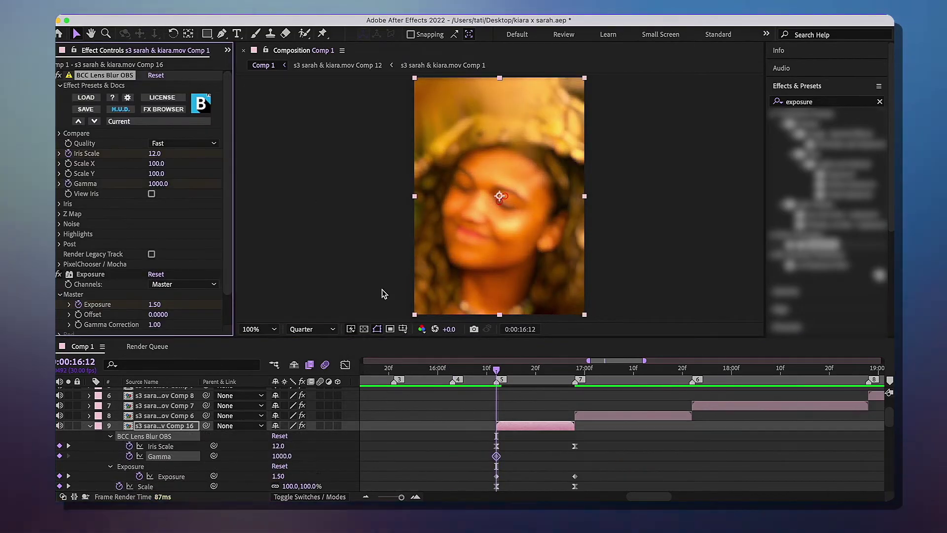
# Pre-compose the Comp 6 layer that starts at 0:00:16:28
pyautogui.scroll(-3, 481, 406)
pyautogui.scroll(3, 481, 406)
pyautogui.hscroll(2, 481, 405)
pyautogui.click(529, 370)
pyautogui.click(546, 405)
pyautogui.press('super+shift+c')
pyautogui.press('Return')
pyautogui.press('super+v')
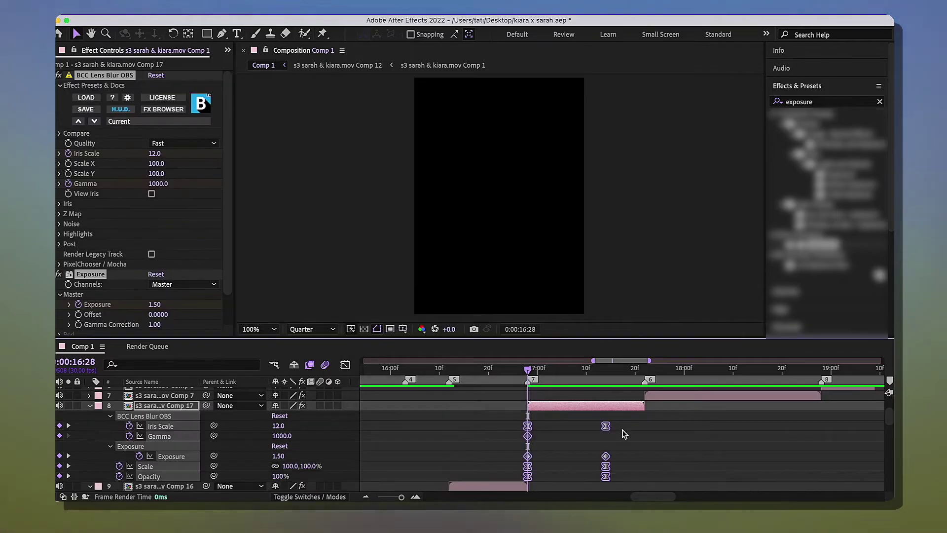
pyautogui.moveTo(605, 426); pyautogui.dragTo(644, 426)
pyautogui.click(551, 377)
pyautogui.press('super+z')
pyautogui.press('super+z')
# Preview the Comp 17 layer, check the clip inside its pre-composition and return to Comp 1
pyautogui.press('space')
pyautogui.doubleClick(574, 405)
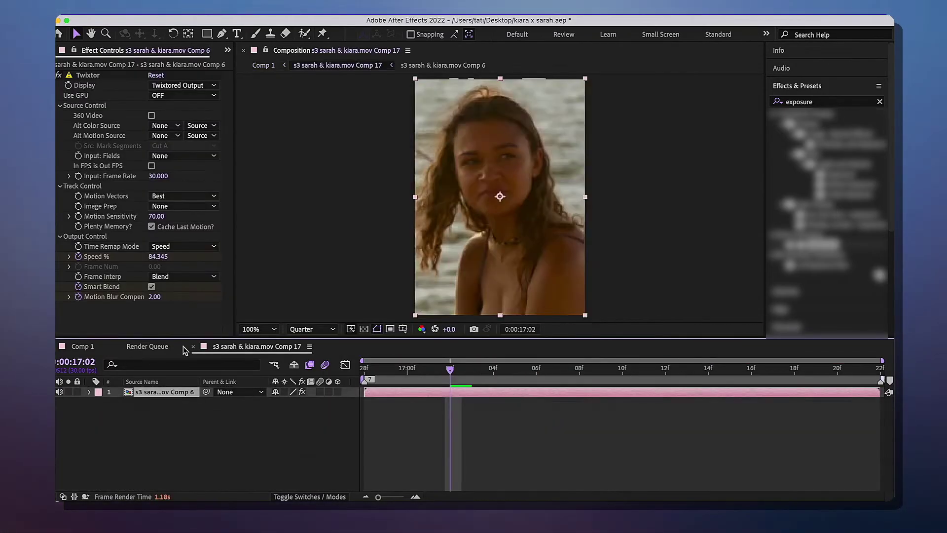
pyautogui.click(83, 346)
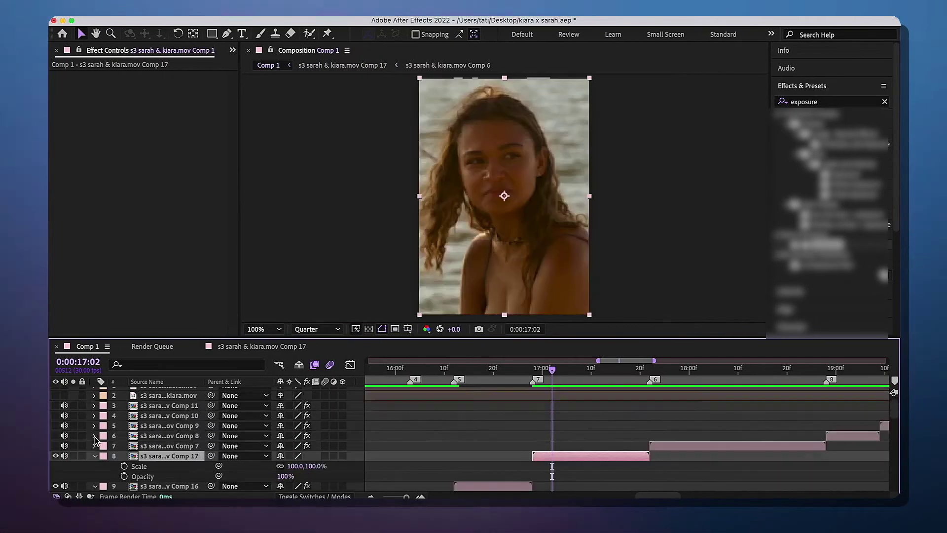
# Paste the copied effect and transform keyframes onto the Comp 17 layer at its start, 0:00:16:28
pyautogui.scroll(1, 100, 446)
pyautogui.press('pageup')
pyautogui.press('pageup')
pyautogui.press('pageup')
pyautogui.press('pageup')
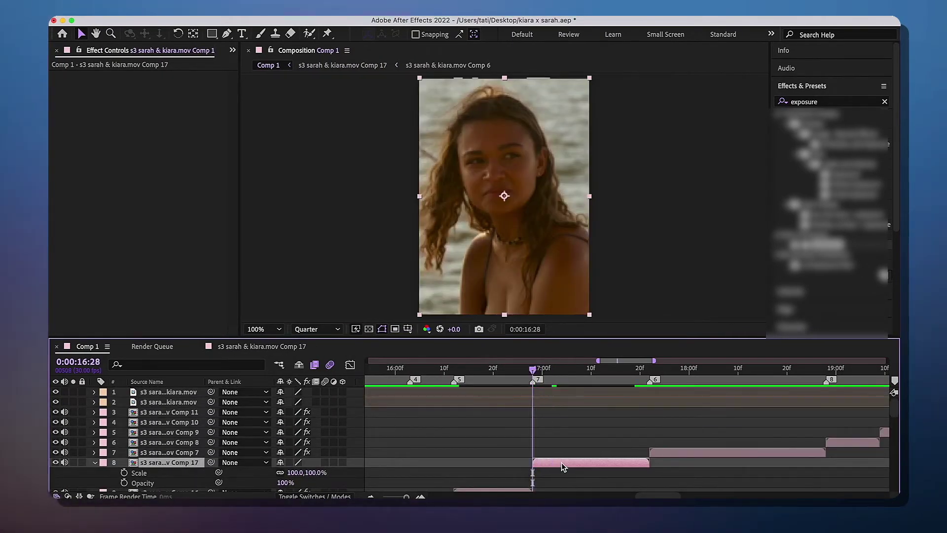
pyautogui.press('super+v')
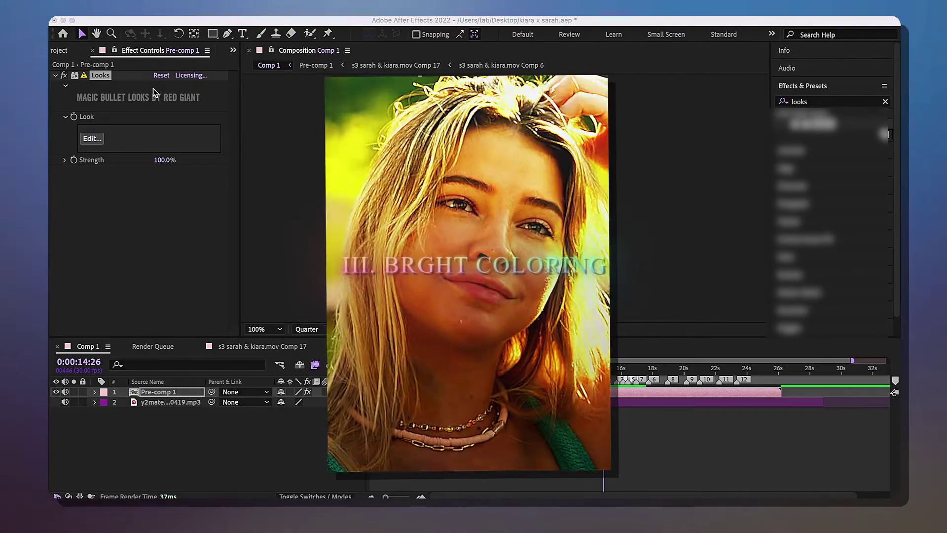
# Open the Magic Bullet look on Pre-comp 1 for editing and add a Spot Exposure with Stops set to 1
pyautogui.click(92, 138)
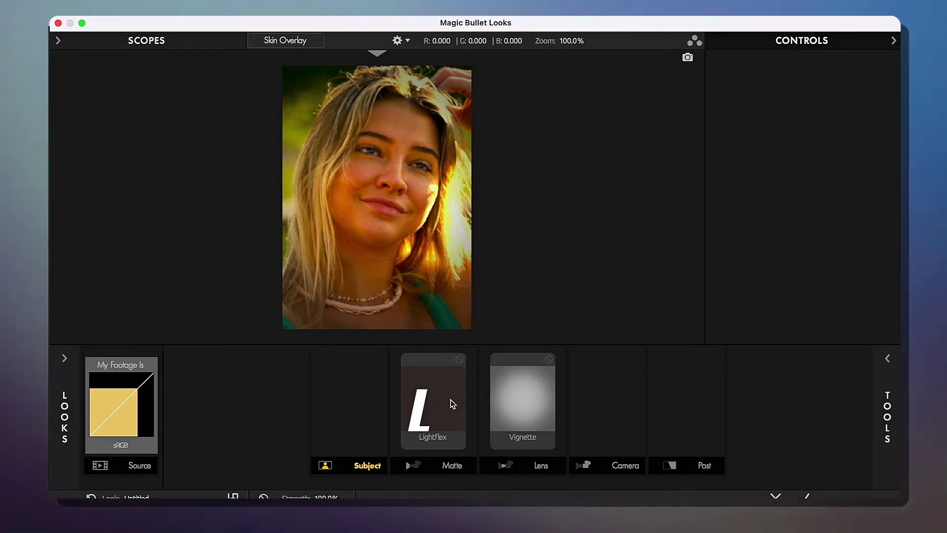
pyautogui.click(453, 403)
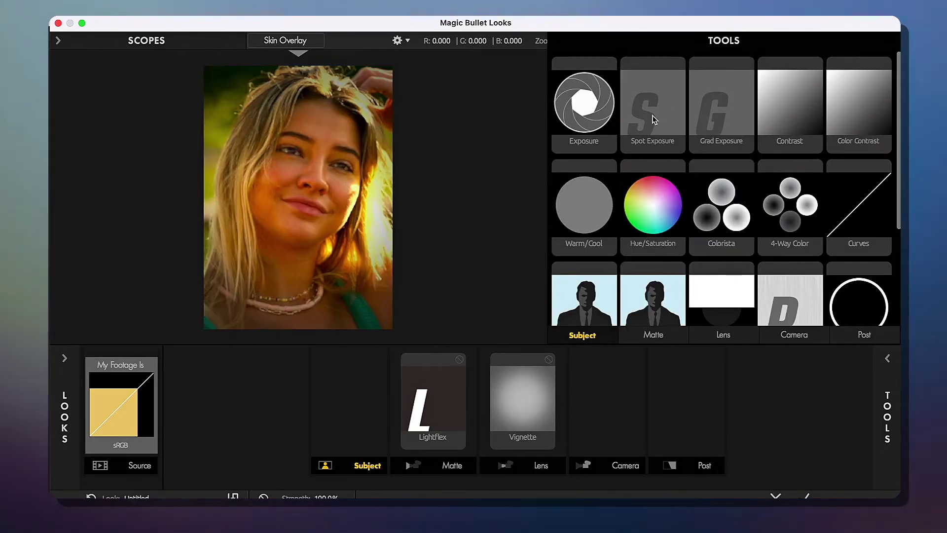
pyautogui.doubleClick(664, 104)
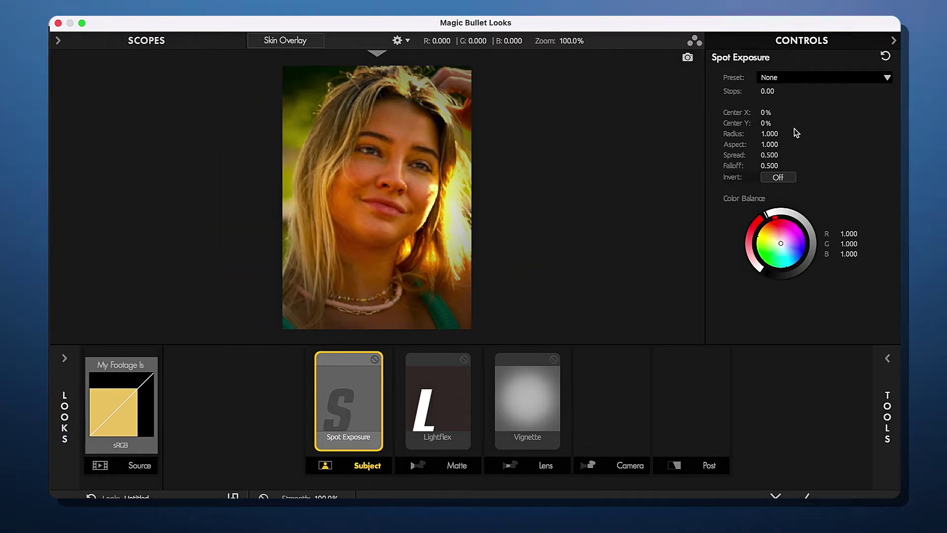
pyautogui.write('1')
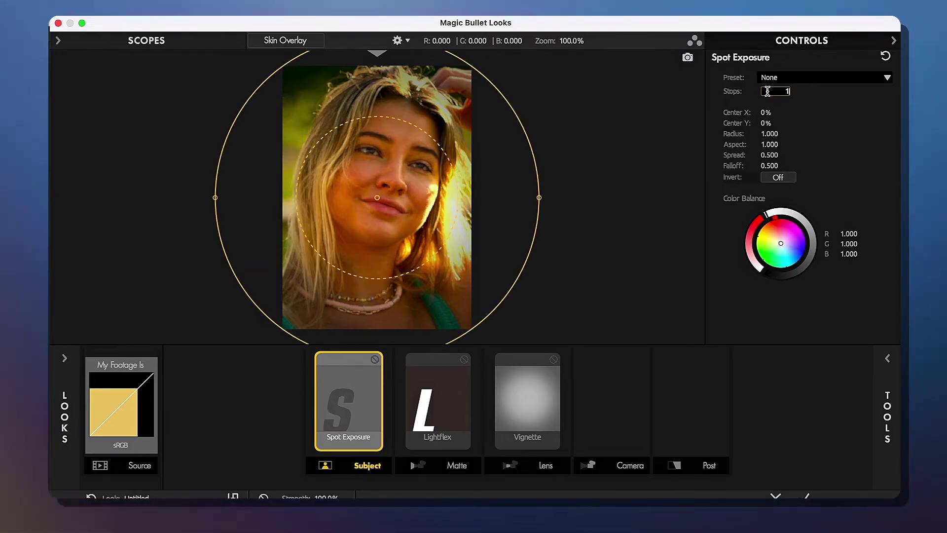
pyautogui.press('Return')
# Set the Spot Exposure's Center Y to about -86.2%, Radius to 2, Aspect to about 1.894 and Spread to about 0.785
pyautogui.moveTo(377, 190); pyautogui.dragTo(377, 62)
pyautogui.moveTo(785, 124); pyautogui.dragTo(768, 125)
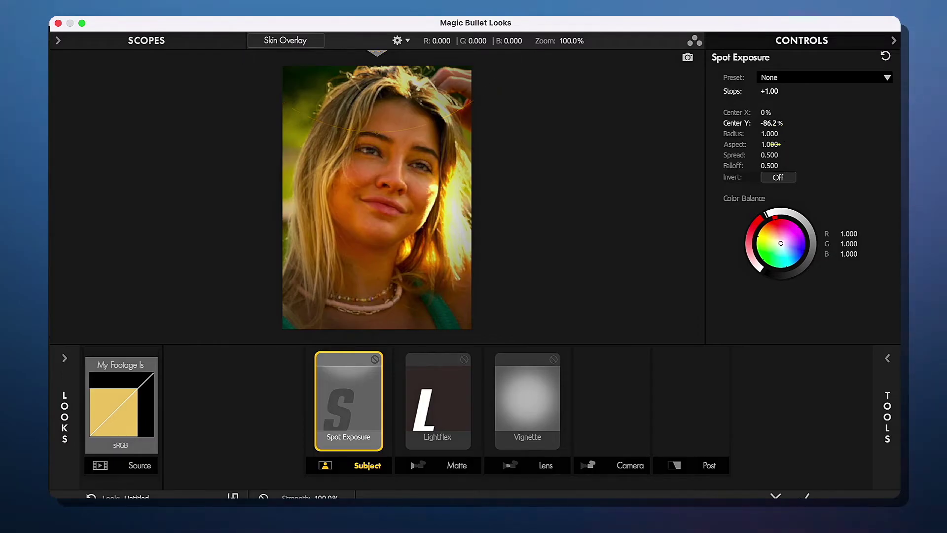
pyautogui.press('Return')
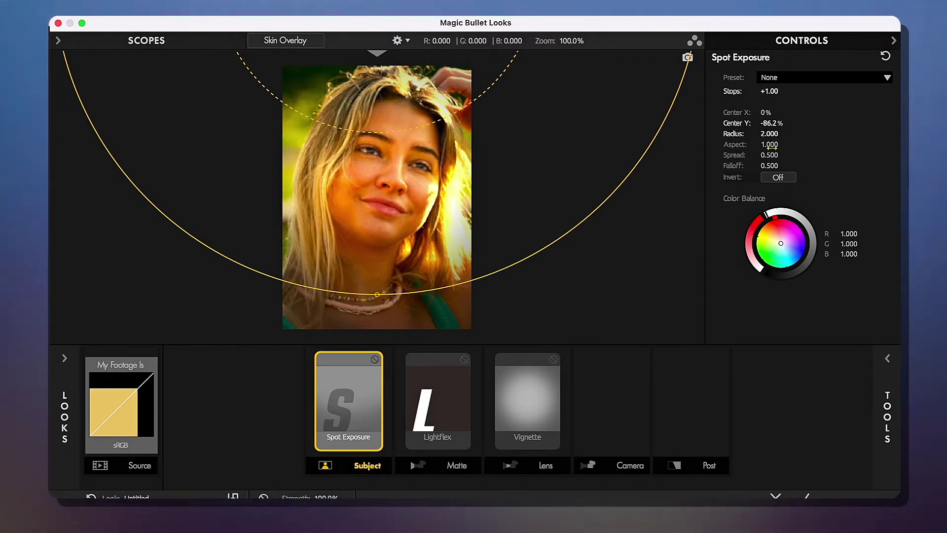
pyautogui.moveTo(769, 145); pyautogui.dragTo(819, 144)
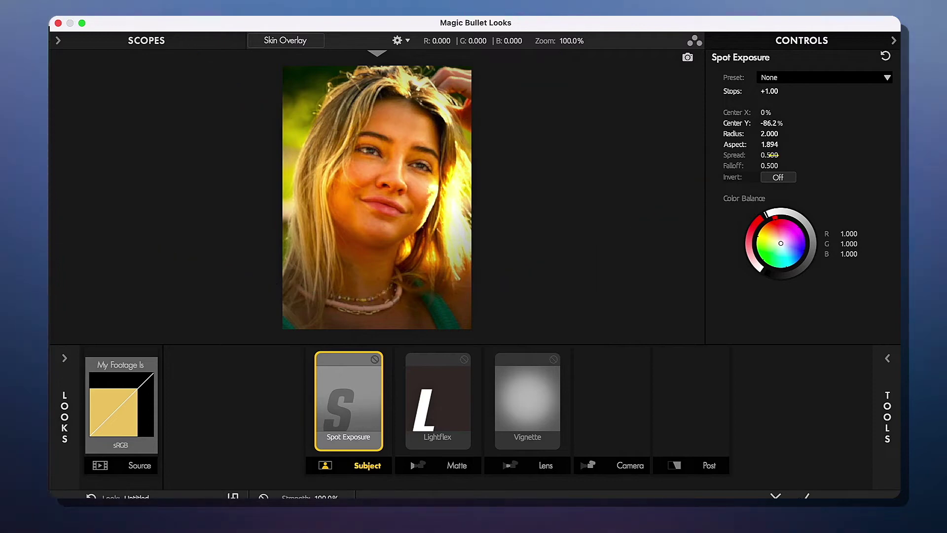
pyautogui.moveTo(769, 155); pyautogui.dragTo(818, 161)
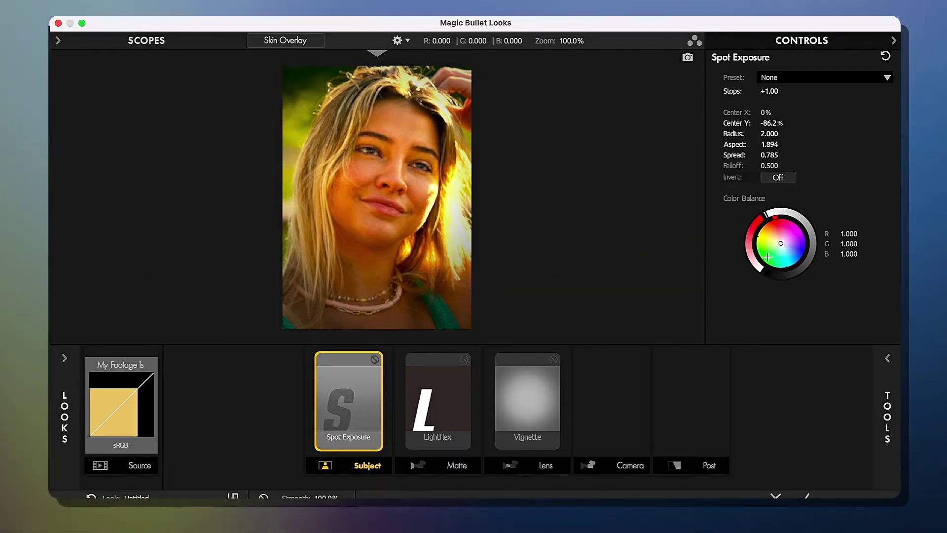
# Add a Hue/Saturation tool to the look's Subject stage and set its Saturation to 120%
pyautogui.click(894, 440)
pyautogui.click(650, 216)
pyautogui.doubleClick(651, 215)
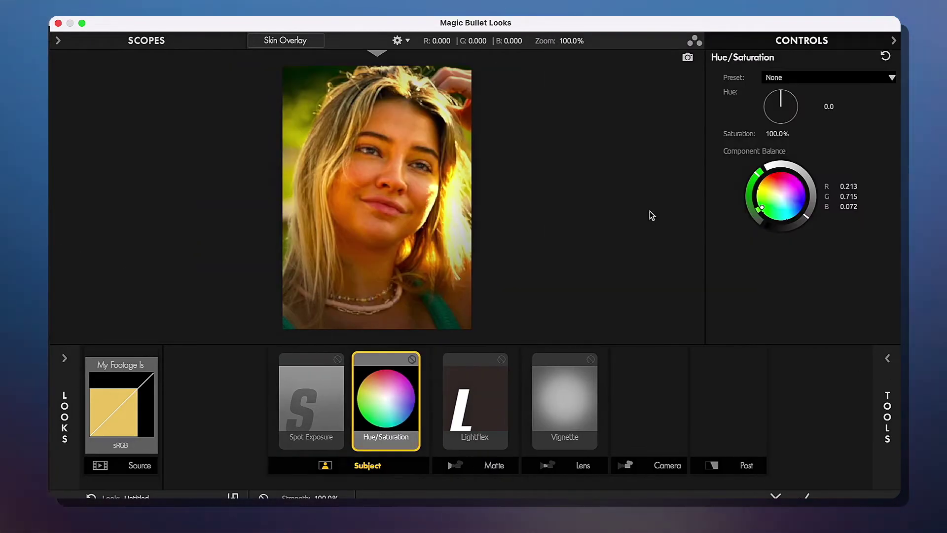
pyautogui.moveTo(767, 133); pyautogui.dragTo(778, 133)
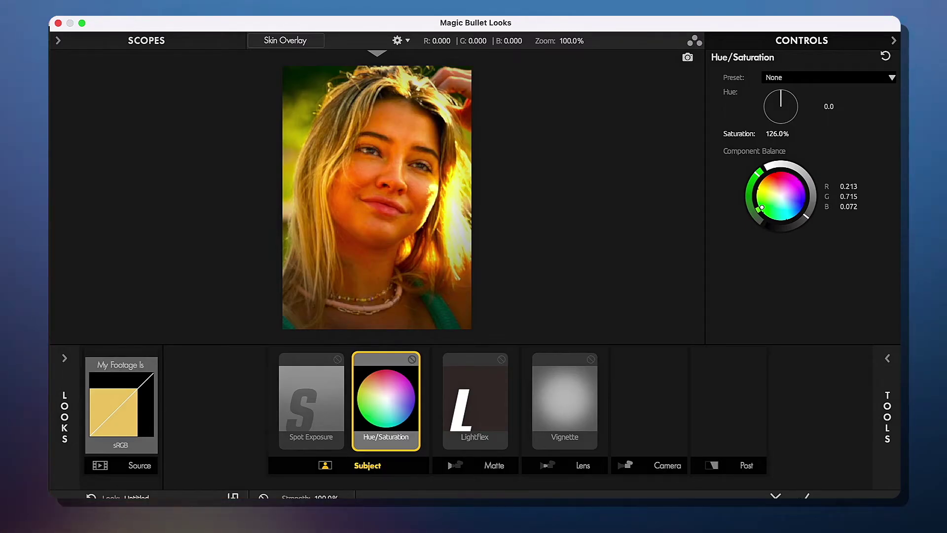
pyautogui.moveTo(777, 133); pyautogui.dragTo(778, 133)
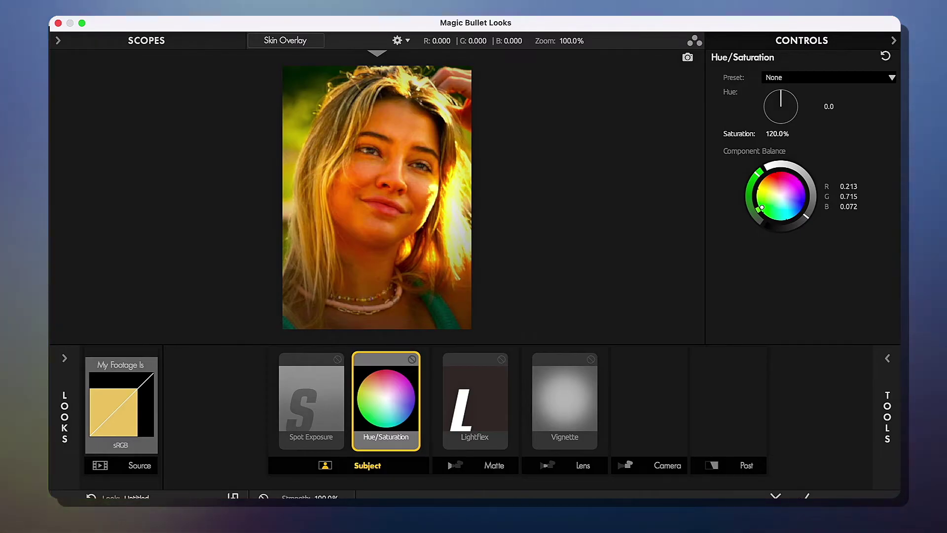
# Set the look's Vignette Center X to 2% and Center Y to -50%
pyautogui.click(580, 389)
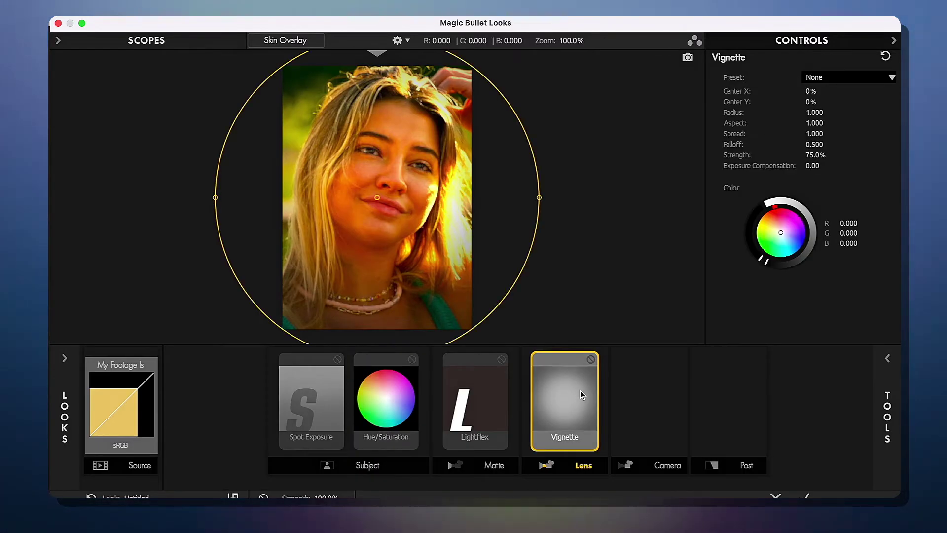
pyautogui.click(813, 91)
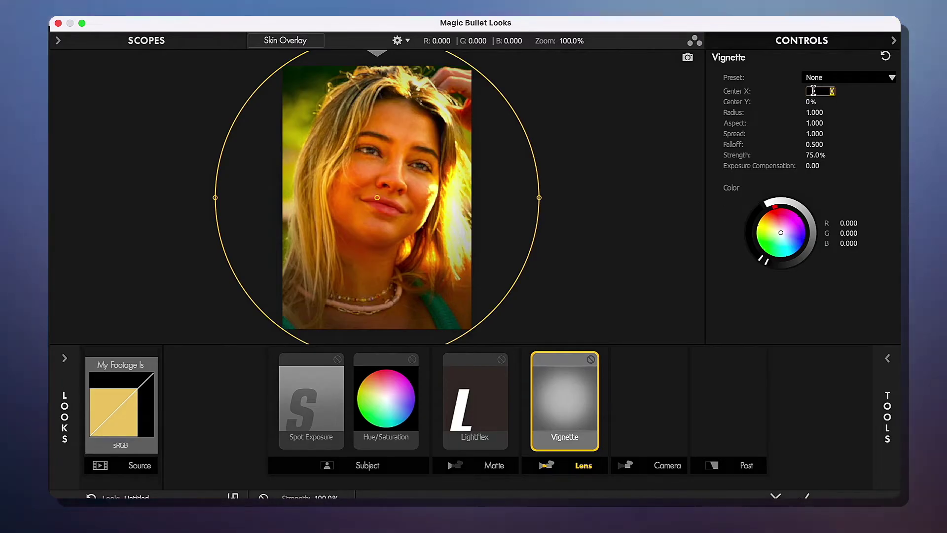
pyautogui.write('2')
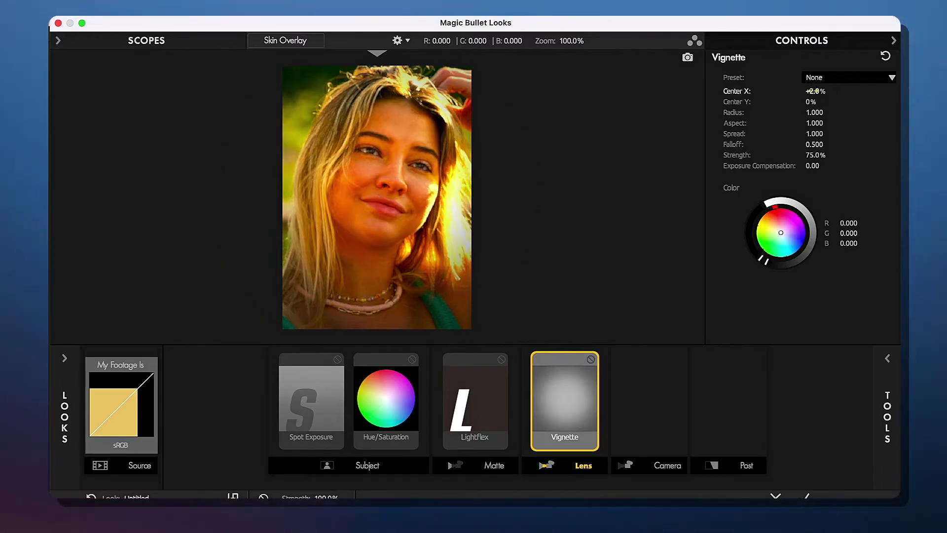
pyautogui.click(814, 101)
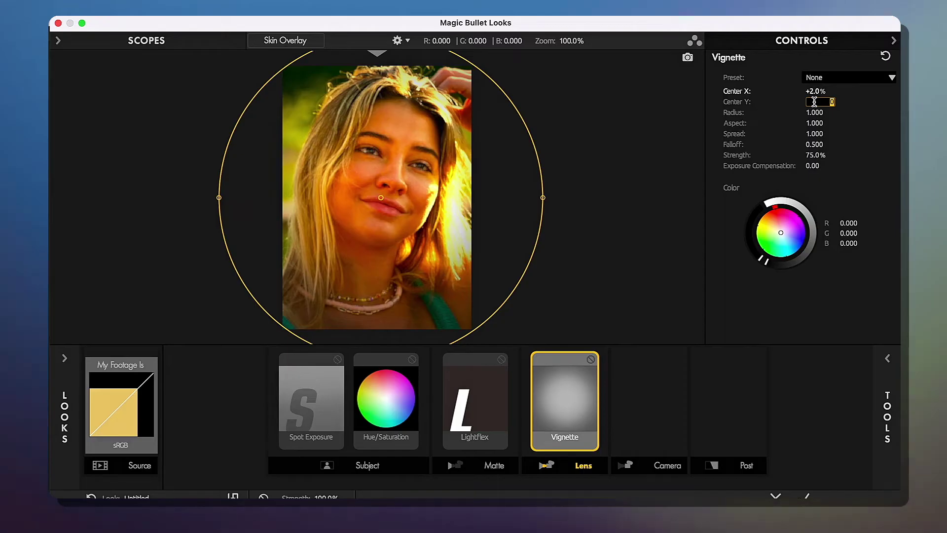
pyautogui.write('-50')
pyautogui.press('Return')
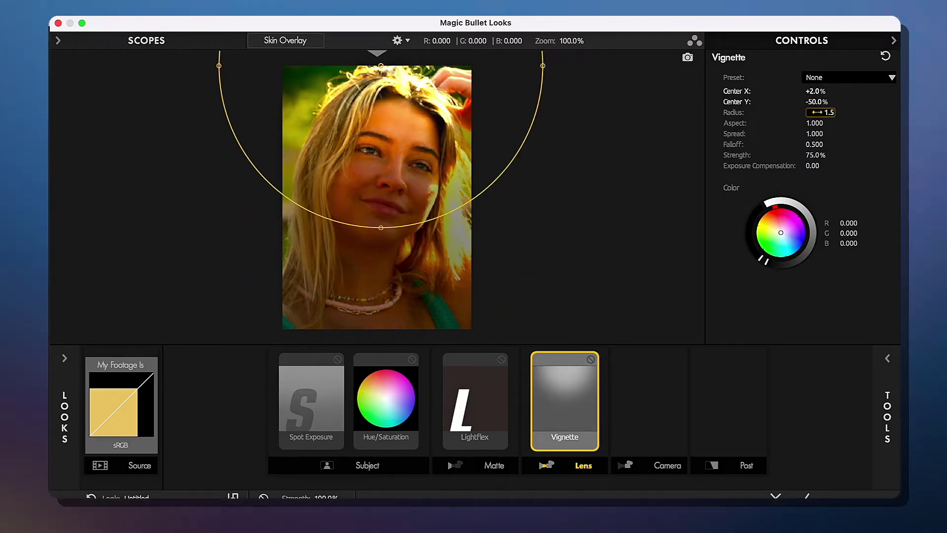
# Set the Vignette's Radius to 1.444, Aspect to 1.888, Spread to 0.875 and Strength to 55%
pyautogui.moveTo(817, 112)
pyautogui.mouseDown()
pyautogui.moveTo(838, 113)
pyautogui.moveTo(831, 113)
pyautogui.mouseUp()
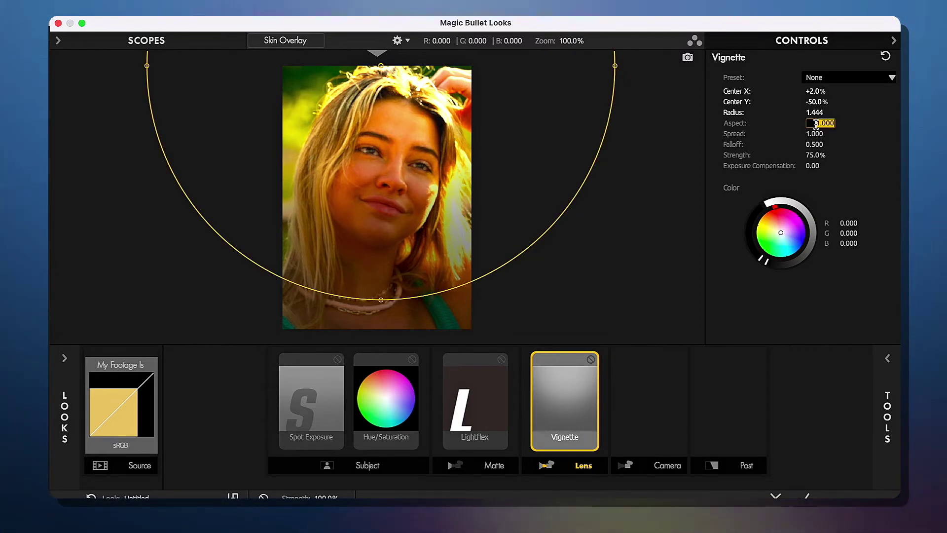
pyautogui.write('1.888')
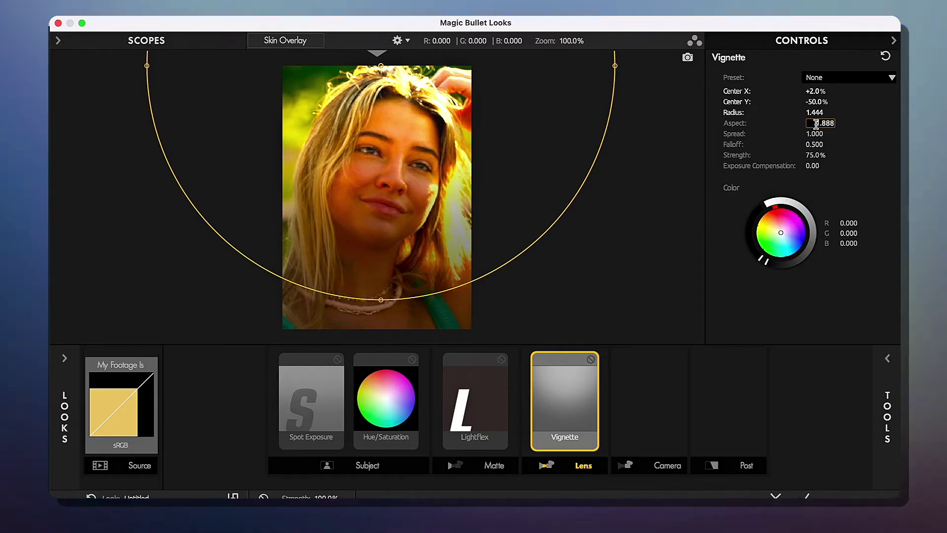
pyautogui.press('Return')
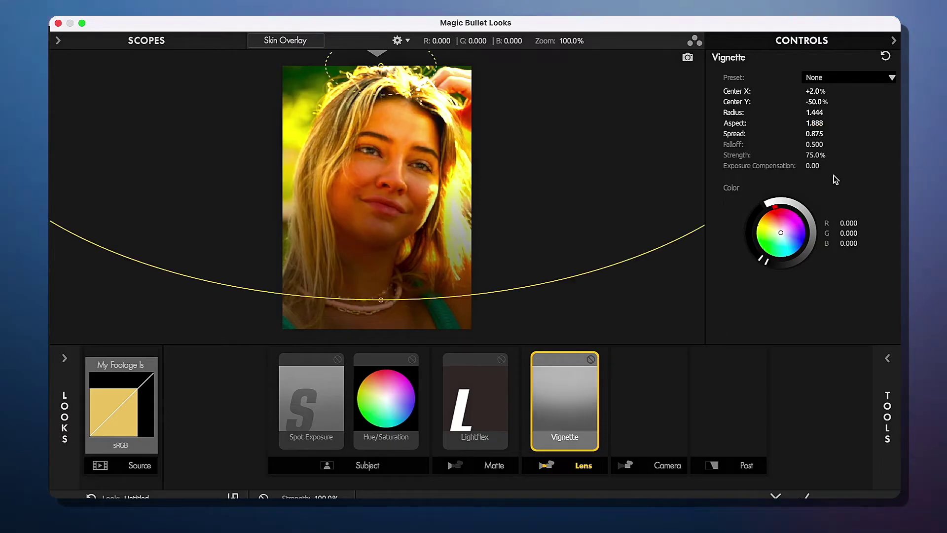
pyautogui.moveTo(817, 155); pyautogui.dragTo(811, 155)
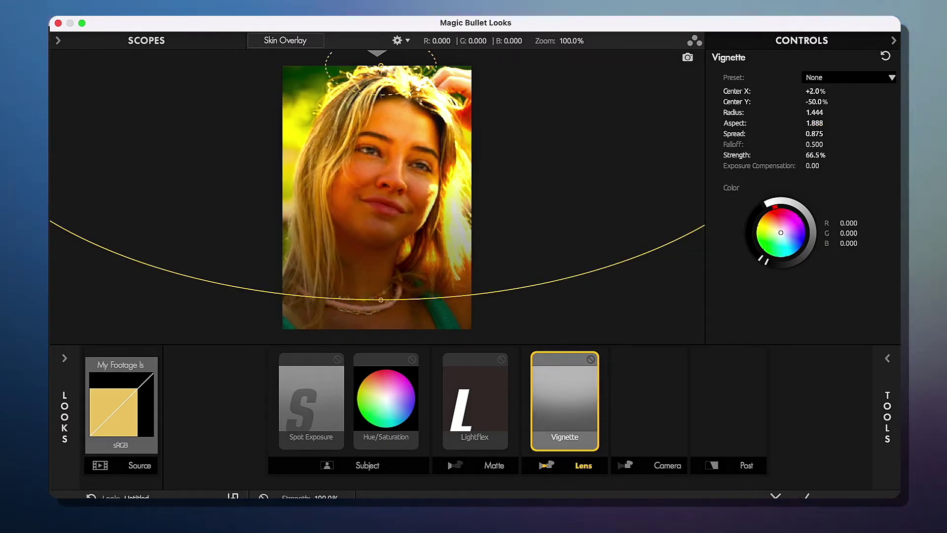
pyautogui.click(814, 156)
pyautogui.write('56.9')
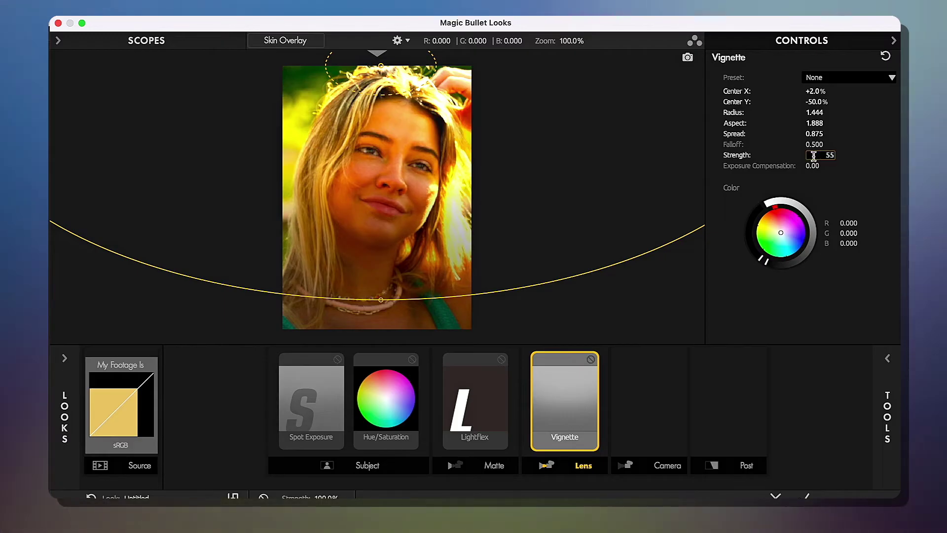
pyautogui.press('Return')
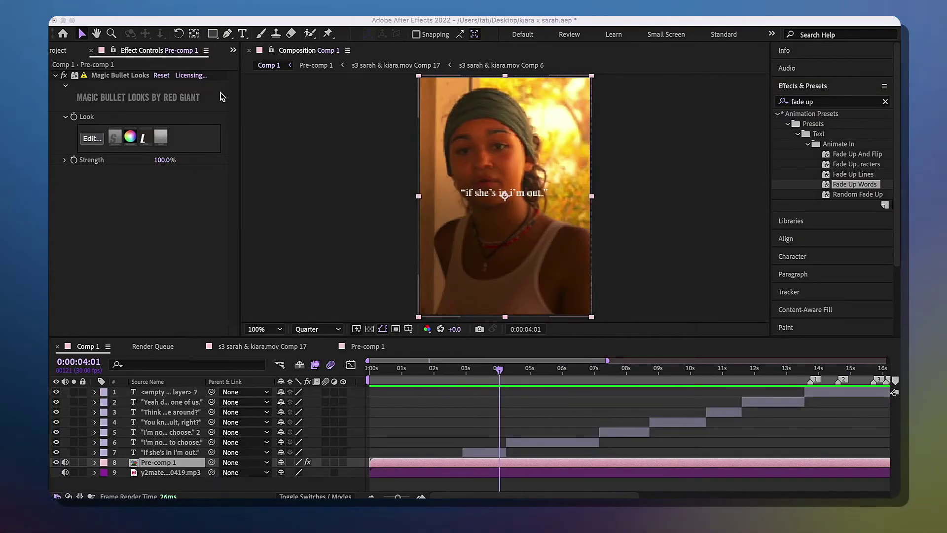
# Apply the Curves effect to Pre-comp 1 and pull the shadow end of the RGB curve slightly down
pyautogui.click(823, 102)
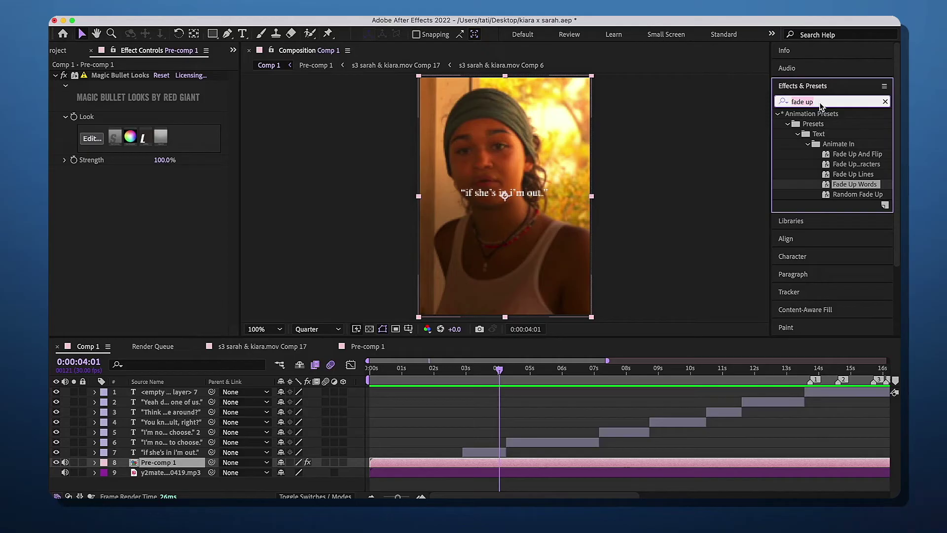
pyautogui.press('BackSpace')
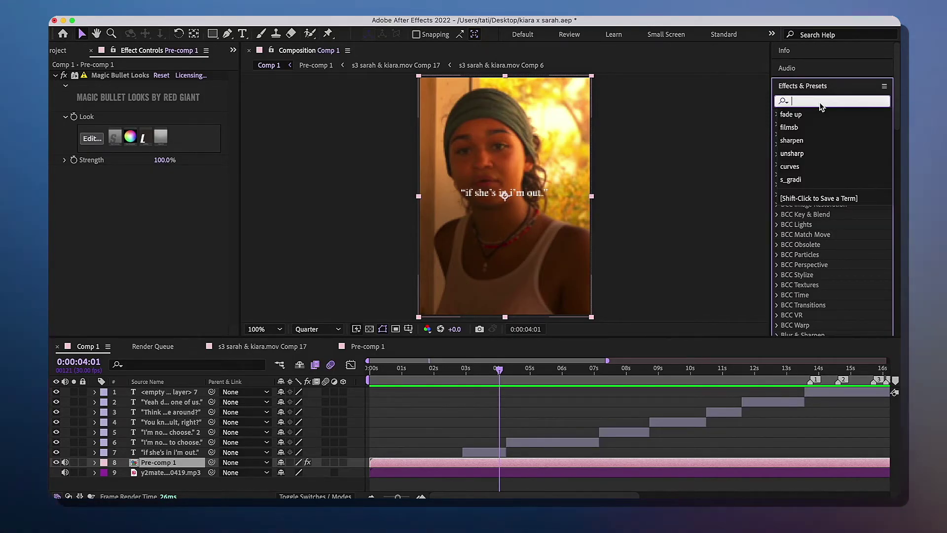
pyautogui.click(820, 103)
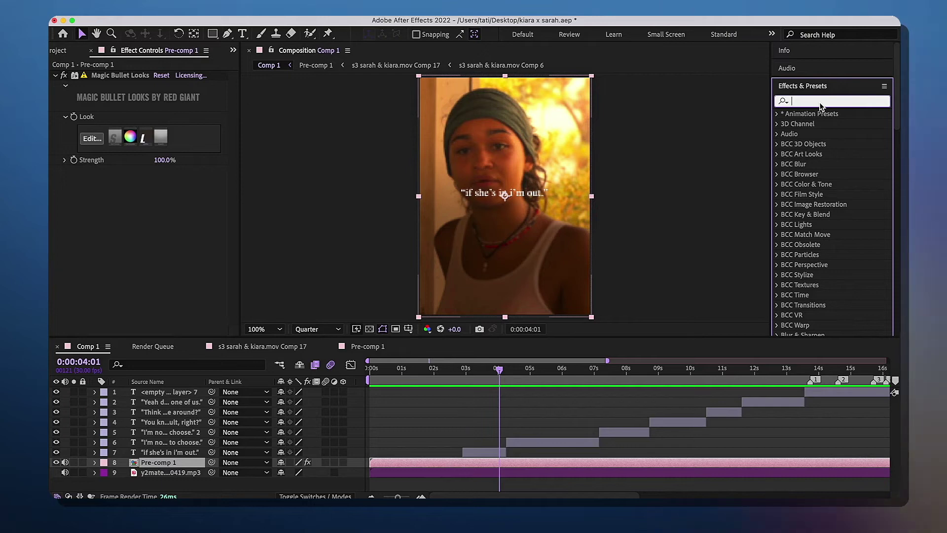
pyautogui.write('curves')
pyautogui.moveTo(823, 163); pyautogui.dragTo(121, 254)
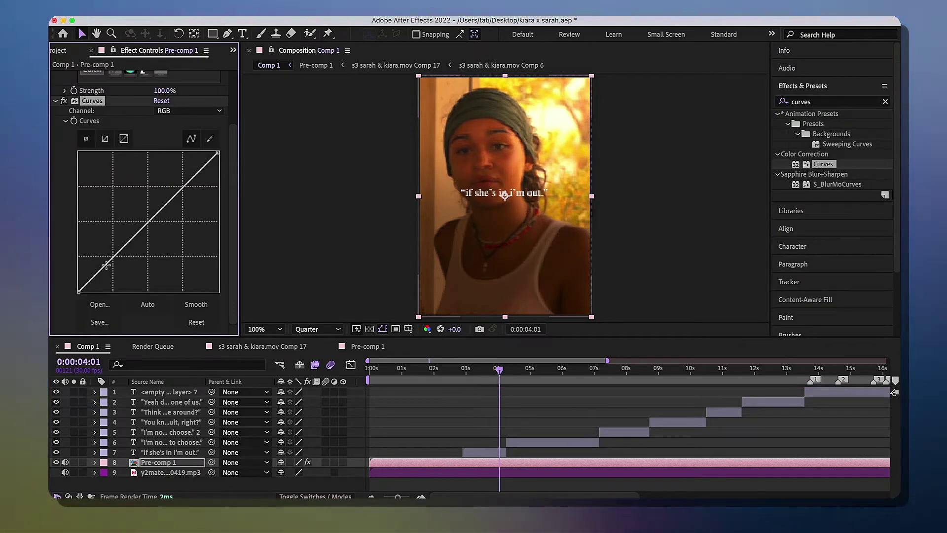
pyautogui.moveTo(100, 271); pyautogui.dragTo(97, 271)
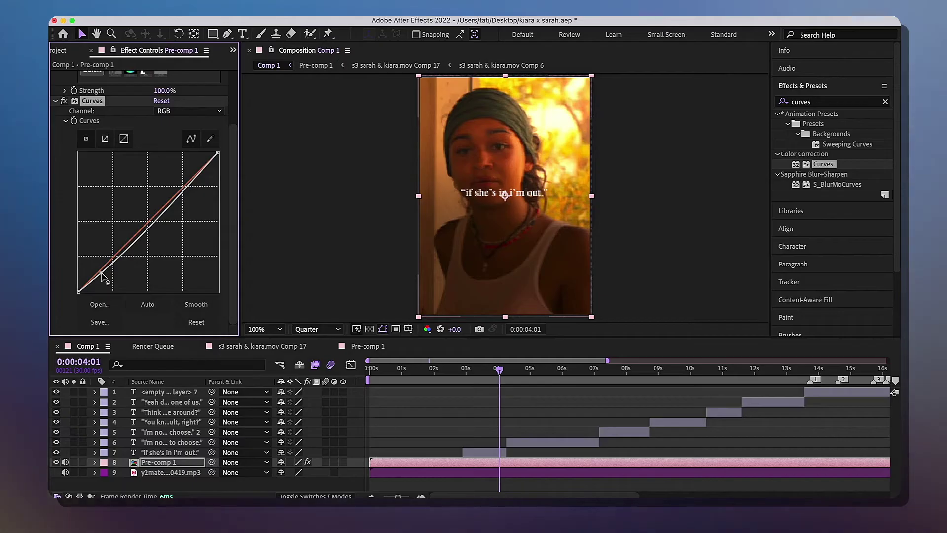
# Apply S_Gradient to Pre-comp 1 and move its start point to about X 736 and end point to about X 749
pyautogui.click(829, 101)
pyautogui.write('s_')
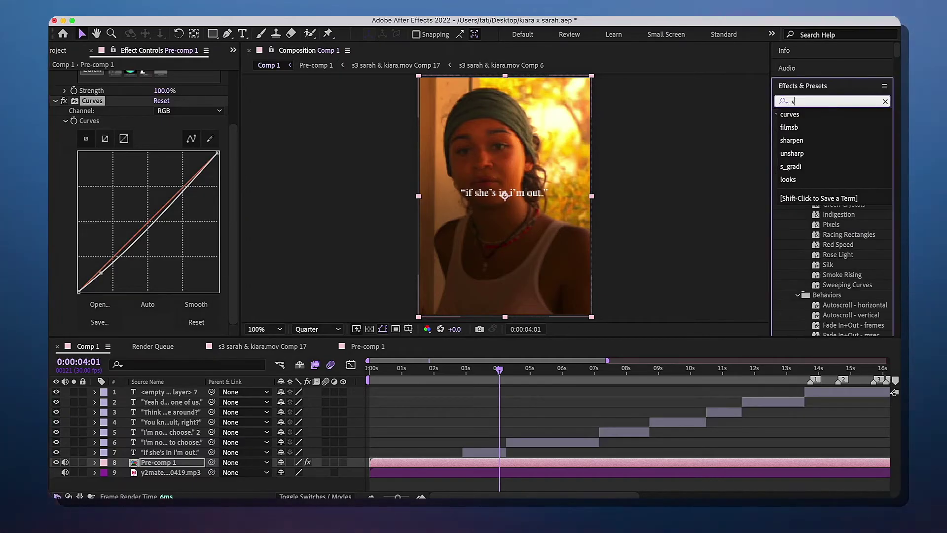
pyautogui.write('gradi')
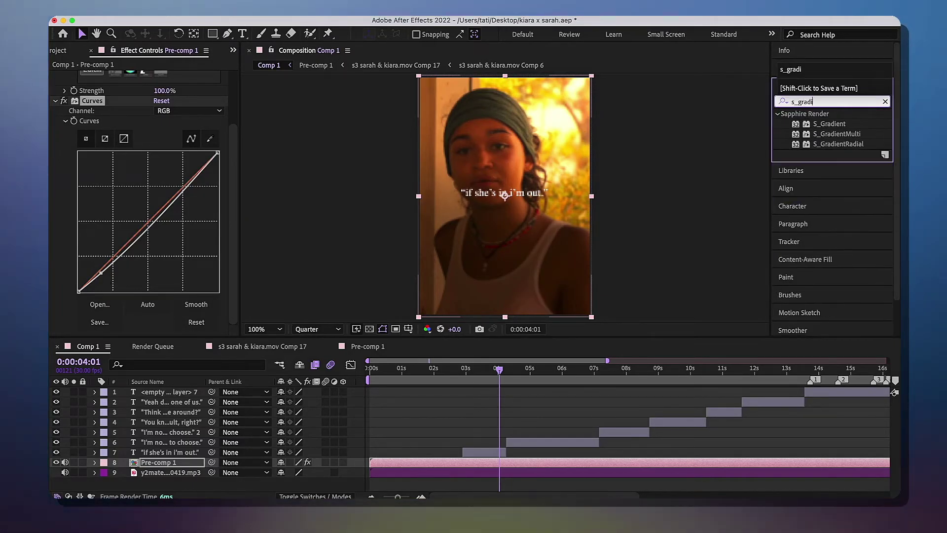
pyautogui.doubleClick(831, 123)
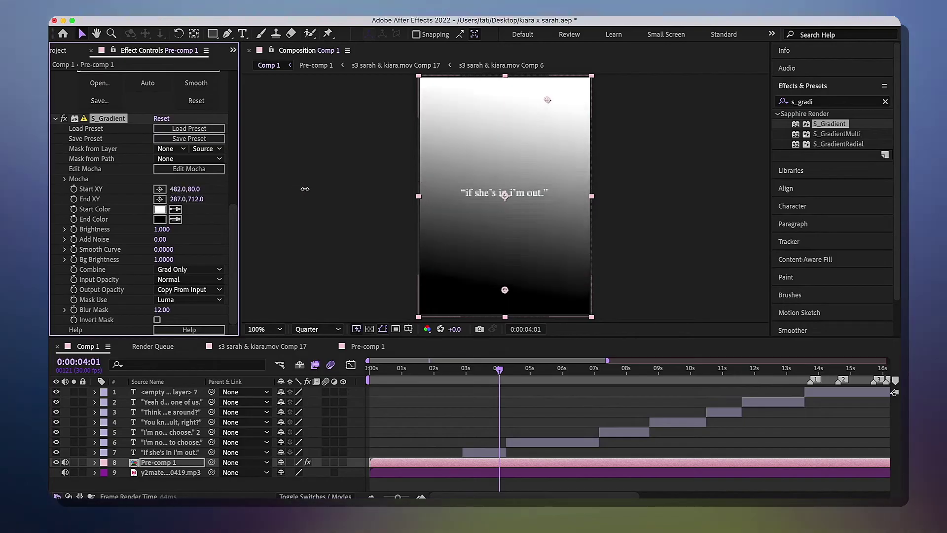
pyautogui.moveTo(613, 99); pyautogui.dragTo(639, 99)
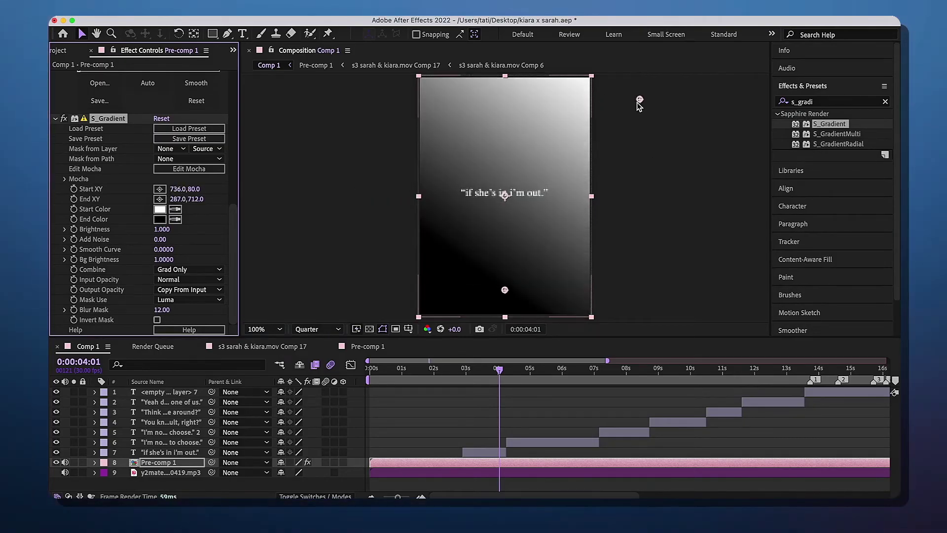
pyautogui.moveTo(555, 289); pyautogui.dragTo(644, 289)
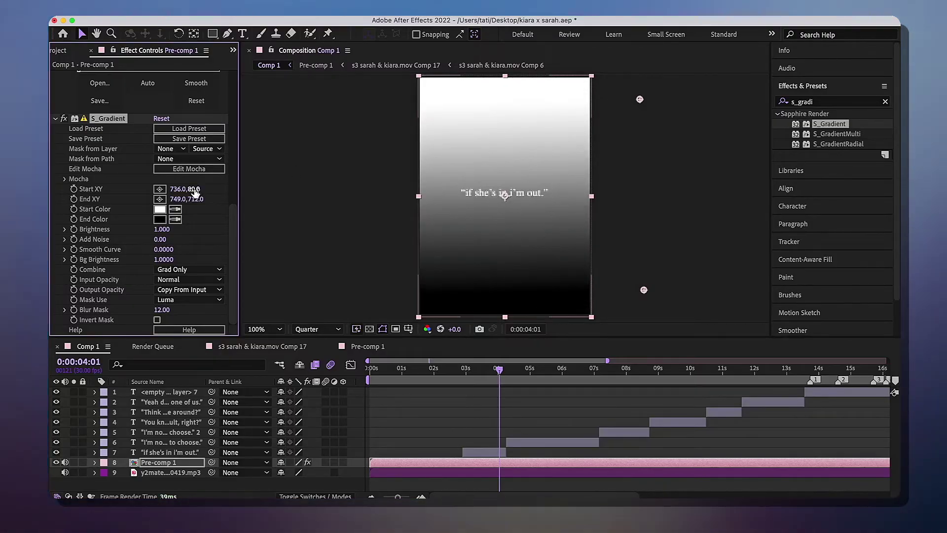
# Set the gradient's Start Y to 15 and End Y to 1113
pyautogui.click(195, 192)
pyautogui.write('15')
pyautogui.press('Return')
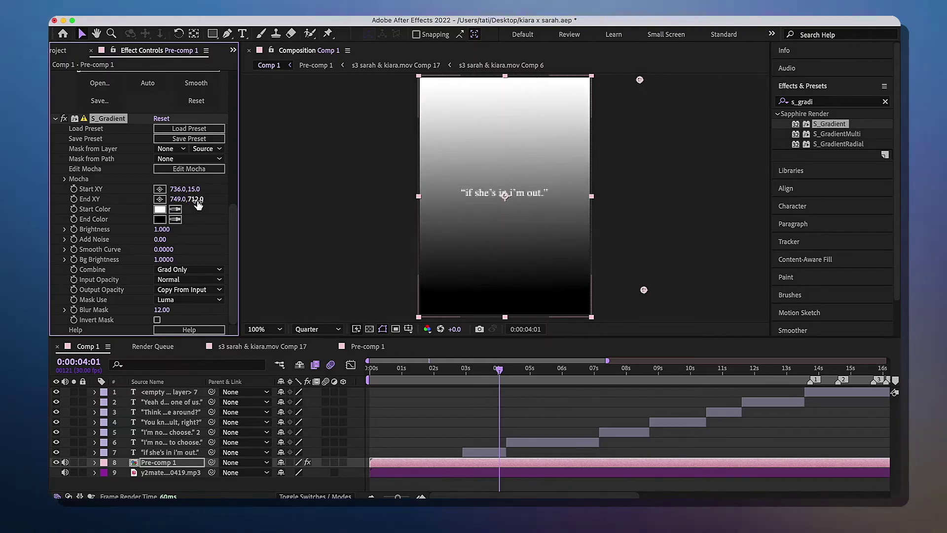
pyautogui.click(198, 199)
pyautogui.write('1113')
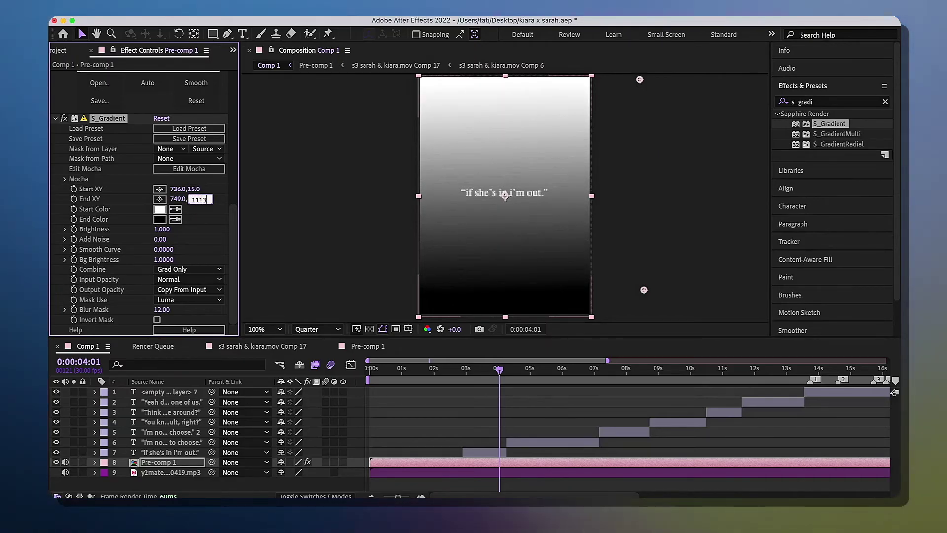
pyautogui.press('Return')
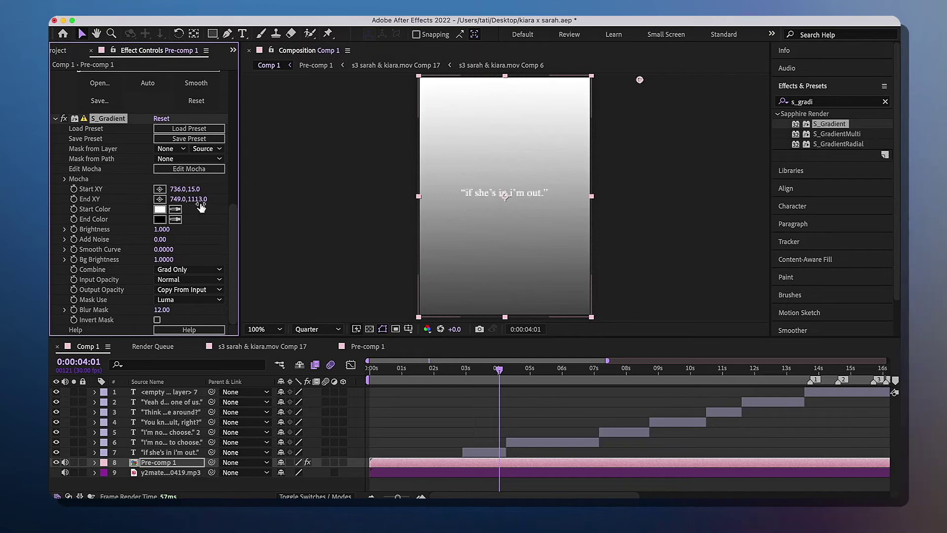
# Set S_Gradient's Combine mode to Screen and its Brightness to 0.160
pyautogui.click(176, 271)
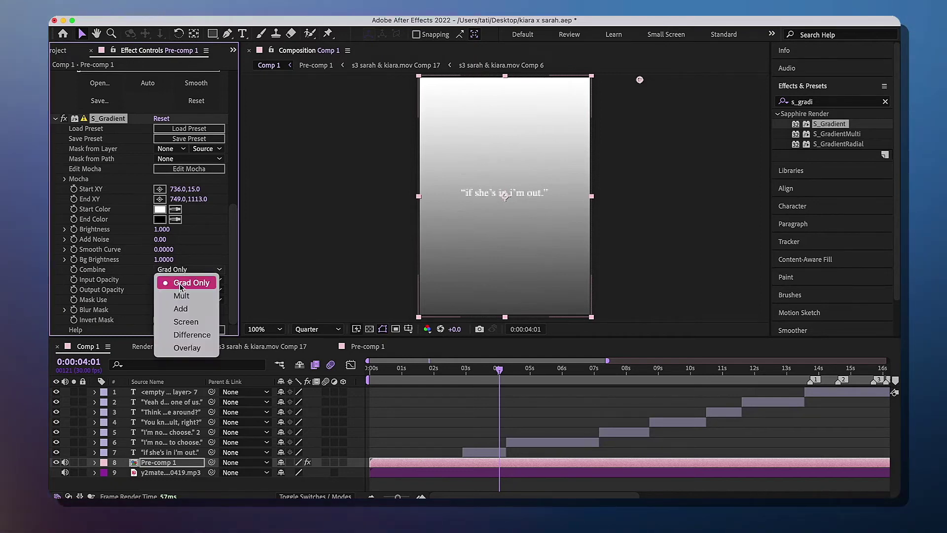
pyautogui.click(181, 321)
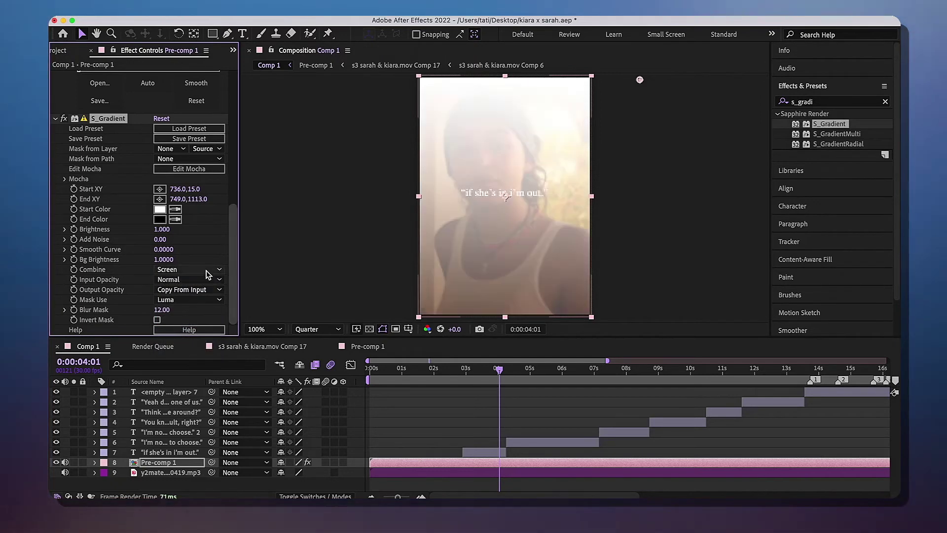
pyautogui.moveTo(162, 229)
pyautogui.mouseDown()
pyautogui.moveTo(114, 229)
pyautogui.moveTo(166, 231)
pyautogui.mouseUp()
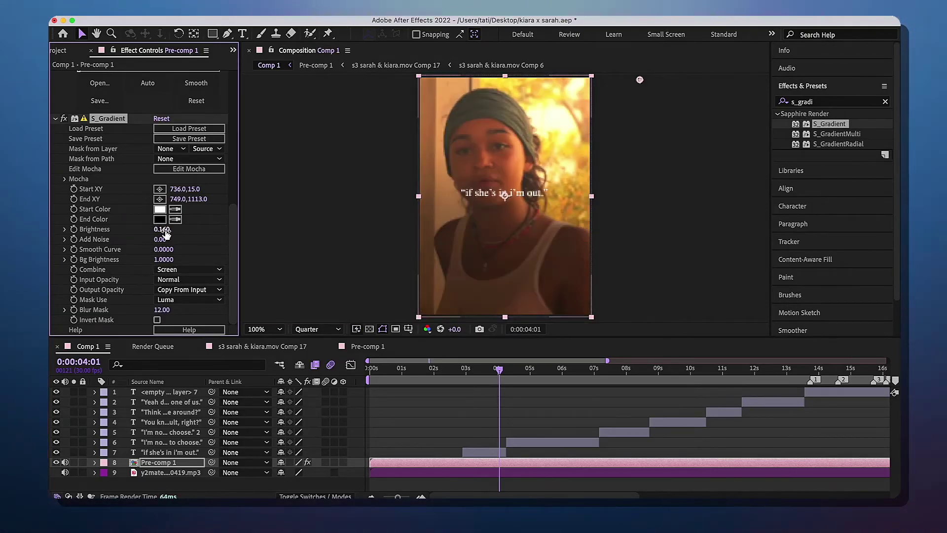
pyautogui.scroll(8, 165, 236)
pyautogui.scroll(-10, 164, 241)
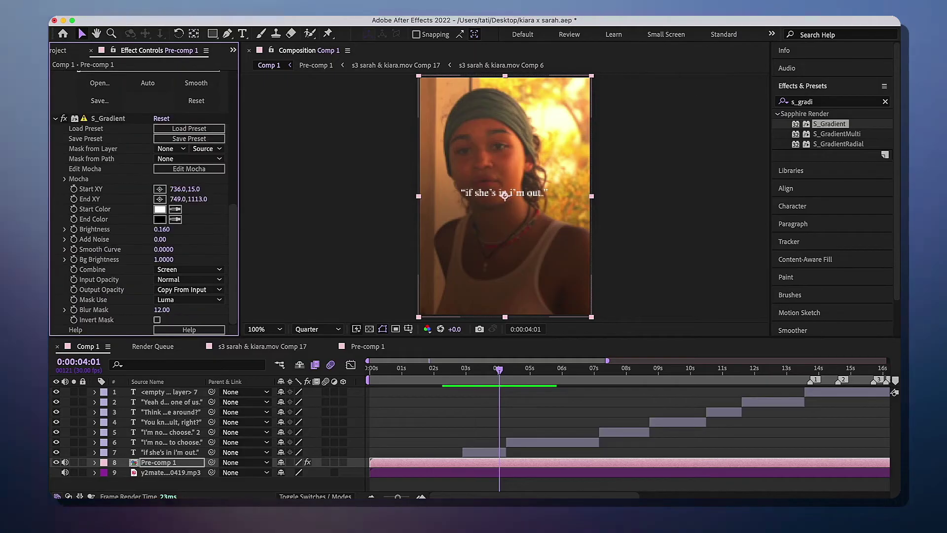
# Apply the Hue/Saturation effect to Pre-comp 1 and set its Master Saturation to 3
pyautogui.doubleClick(823, 104)
pyautogui.write('hue')
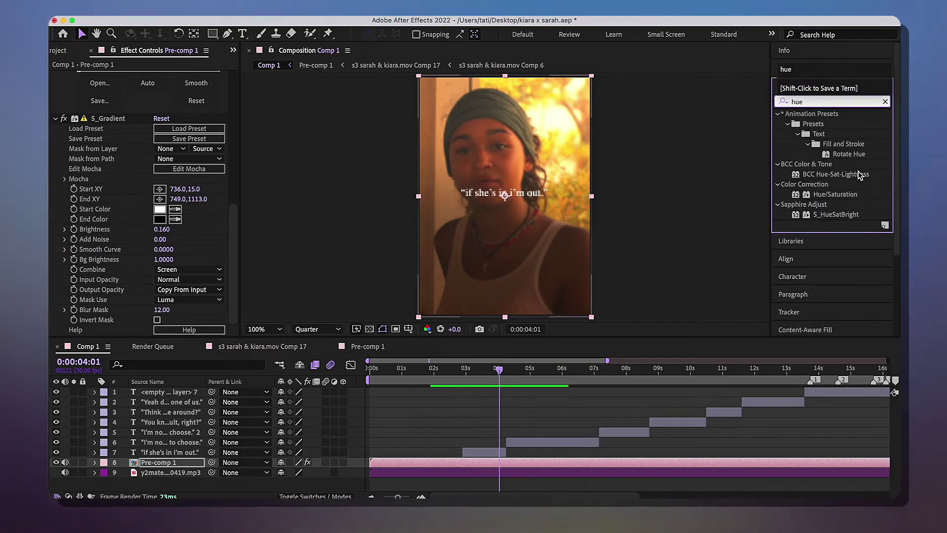
pyautogui.doubleClick(836, 194)
pyautogui.moveTo(157, 250); pyautogui.dragTo(156, 250)
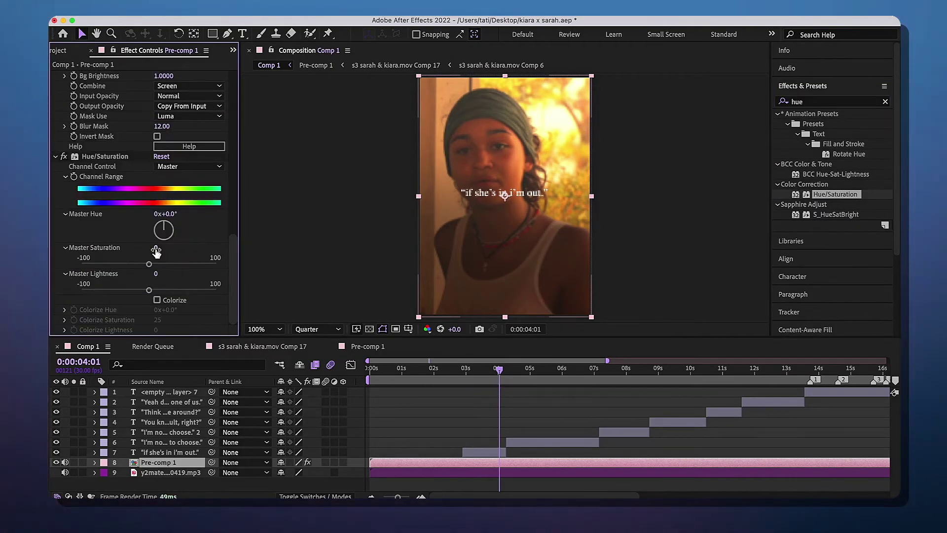
pyautogui.write('3')
pyautogui.press('Return')
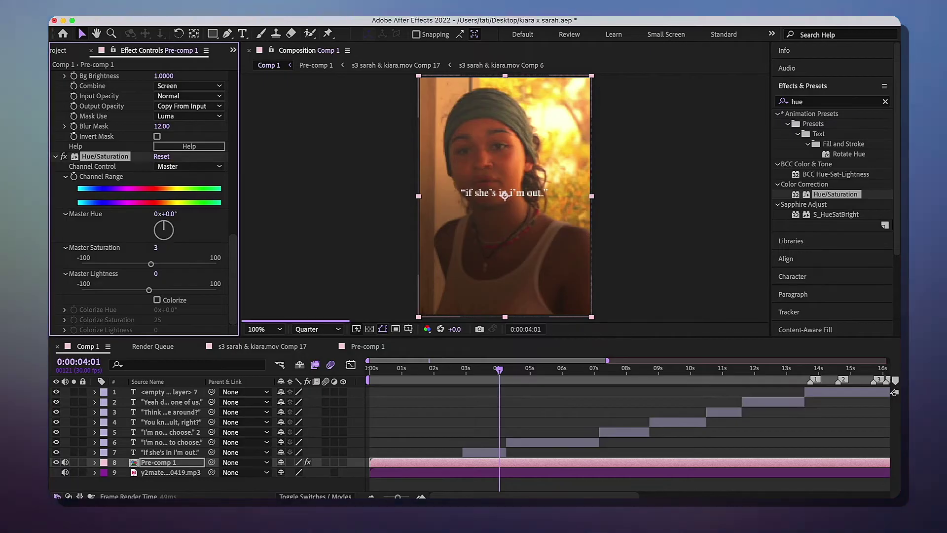
# Apply Brightness & Contrast to Pre-comp 1 with Brightness 16 and Contrast 100, and lower the RGB curve's shadows slightly
pyautogui.click(810, 102)
pyautogui.write('br')
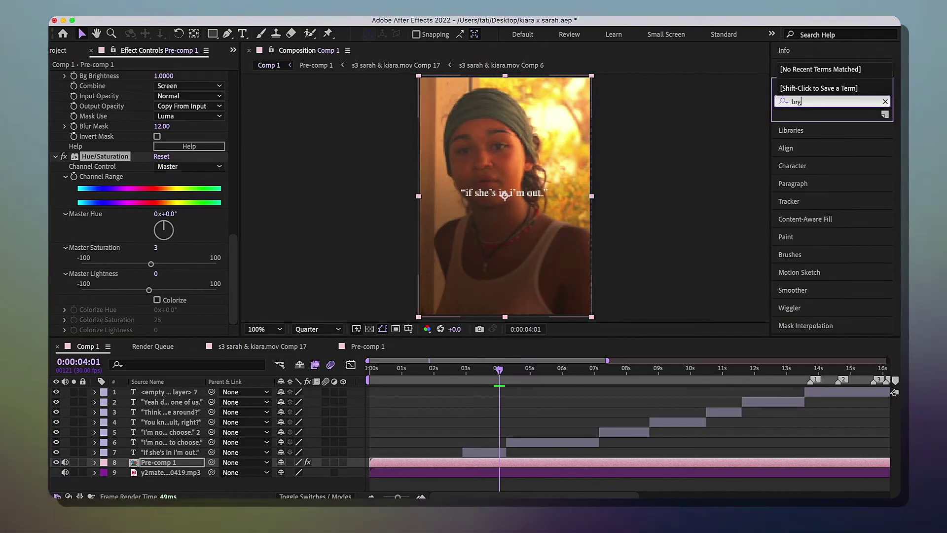
pyautogui.write('ight')
pyautogui.doubleClick(845, 214)
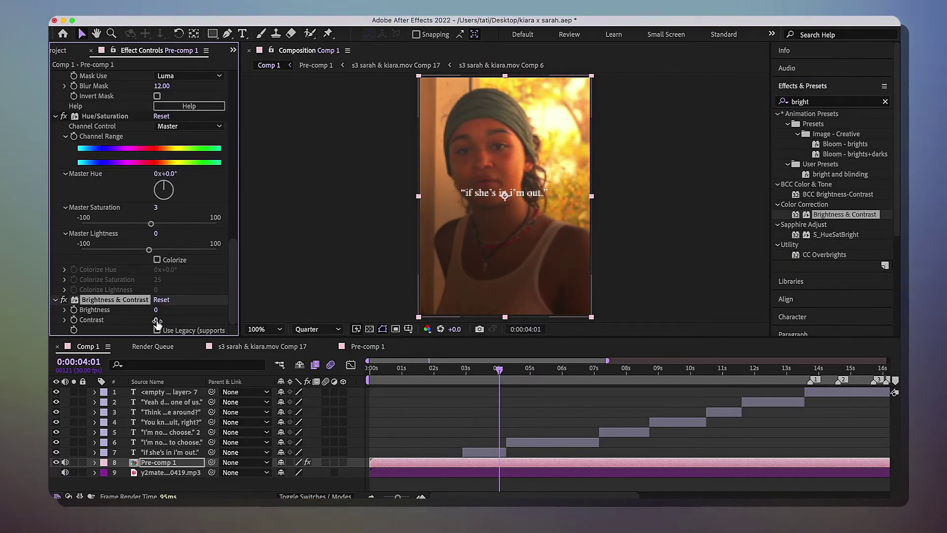
pyautogui.moveTo(189, 326); pyautogui.dragTo(232, 327)
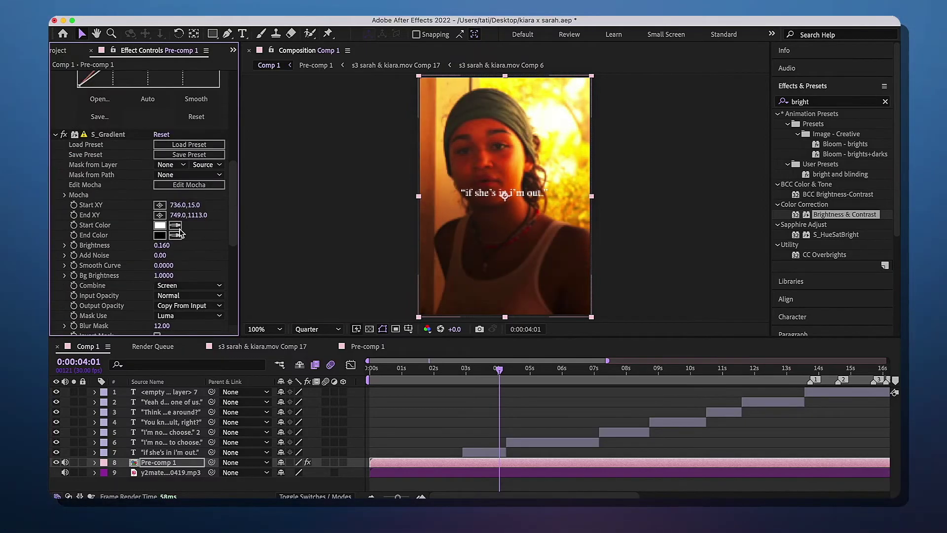
pyautogui.scroll(2, 116, 216)
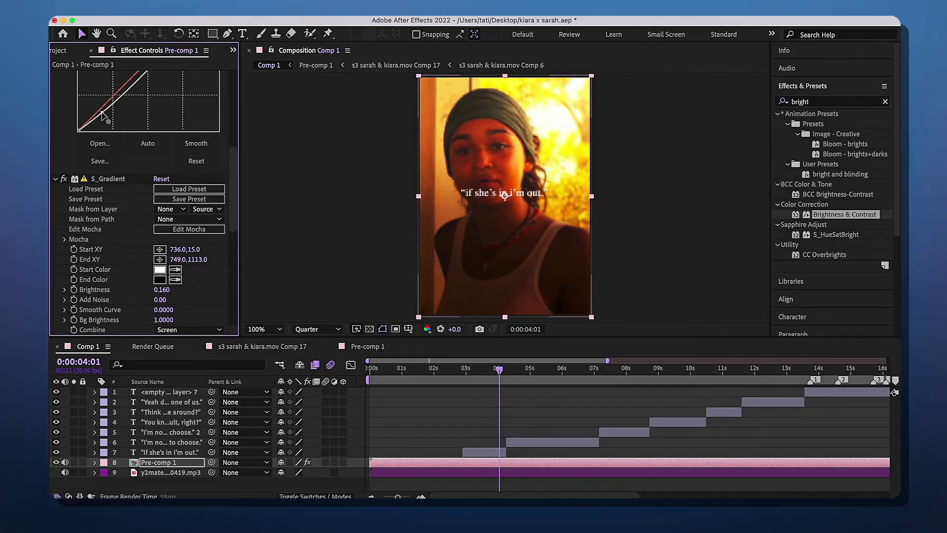
pyautogui.moveTo(102, 112); pyautogui.dragTo(102, 115)
# Apply Unsharp Mask to Pre-comp 1 with an Amount of 1 and a Radius of 200
pyautogui.click(846, 103)
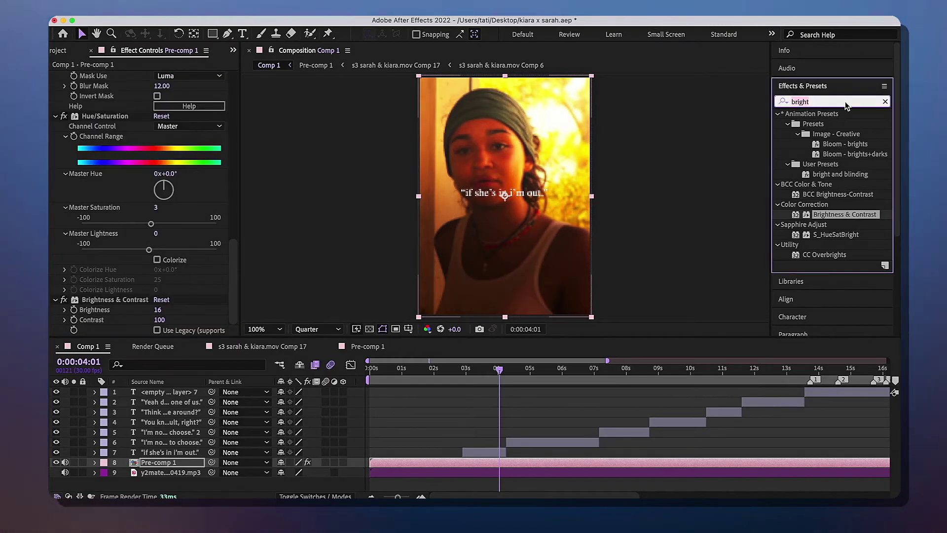
pyautogui.write('unshar')
pyautogui.moveTo(823, 144); pyautogui.dragTo(221, 287)
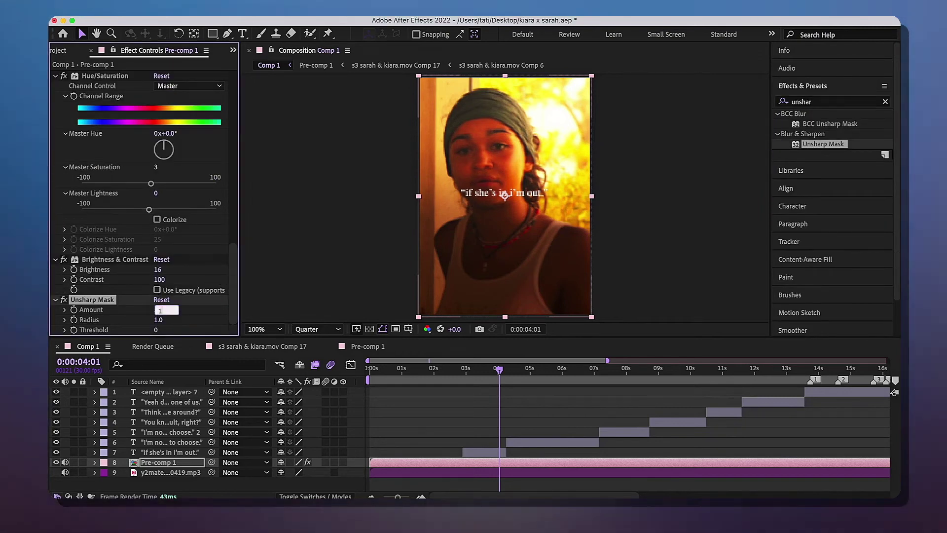
pyautogui.write('1')
pyautogui.press('Return')
pyautogui.click(158, 320)
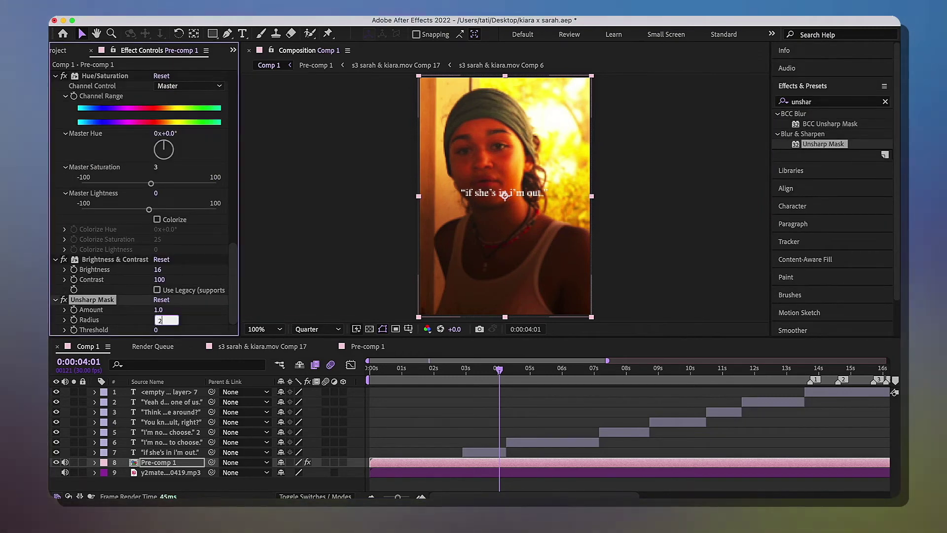
pyautogui.write('200')
# Apply Sharpen to Pre-comp 1 with a Sharpen Amount of 40, and scale the layer to 102%
pyautogui.click(834, 101)
pyautogui.write('sharpen')
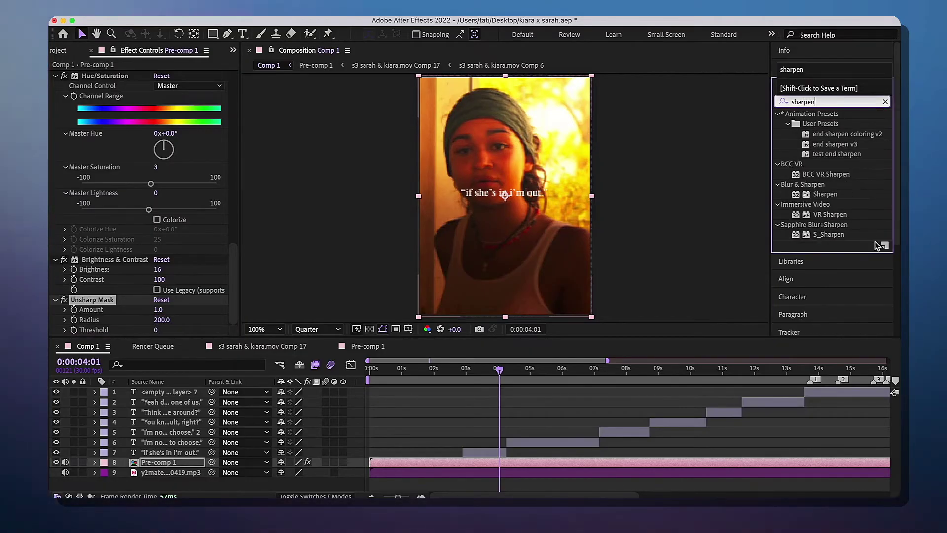
pyautogui.moveTo(825, 194); pyautogui.dragTo(154, 329)
pyautogui.click(157, 330)
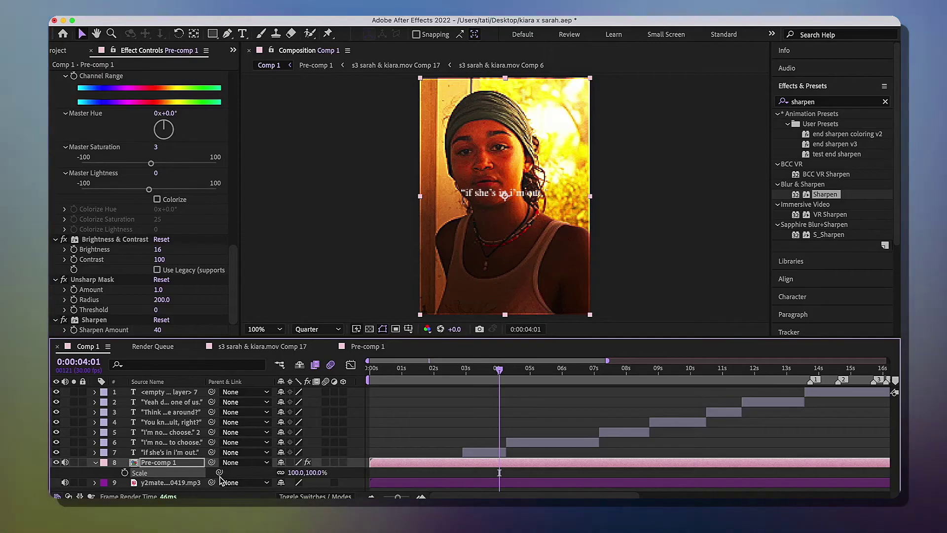
pyautogui.click(316, 472)
pyautogui.write('102')
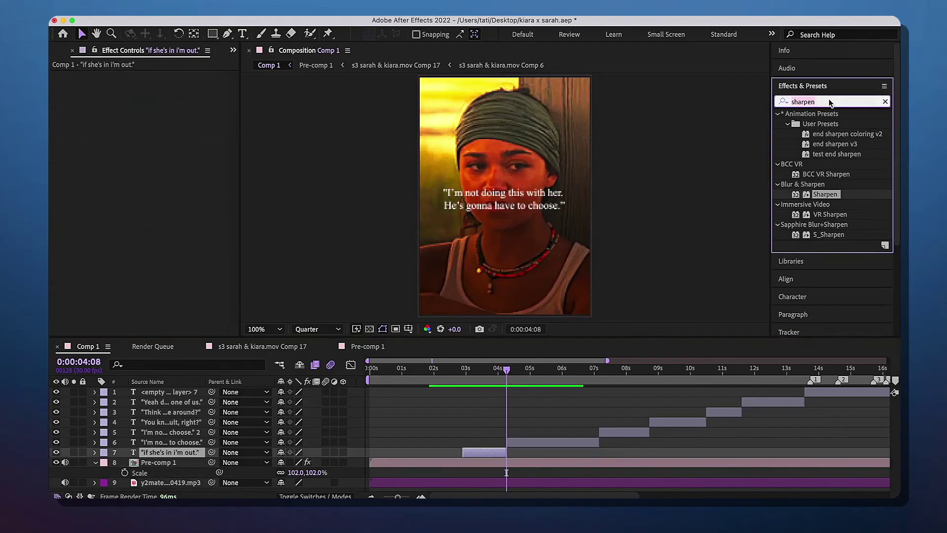
# Search the effects and presets for "fade up"
pyautogui.write('fa')
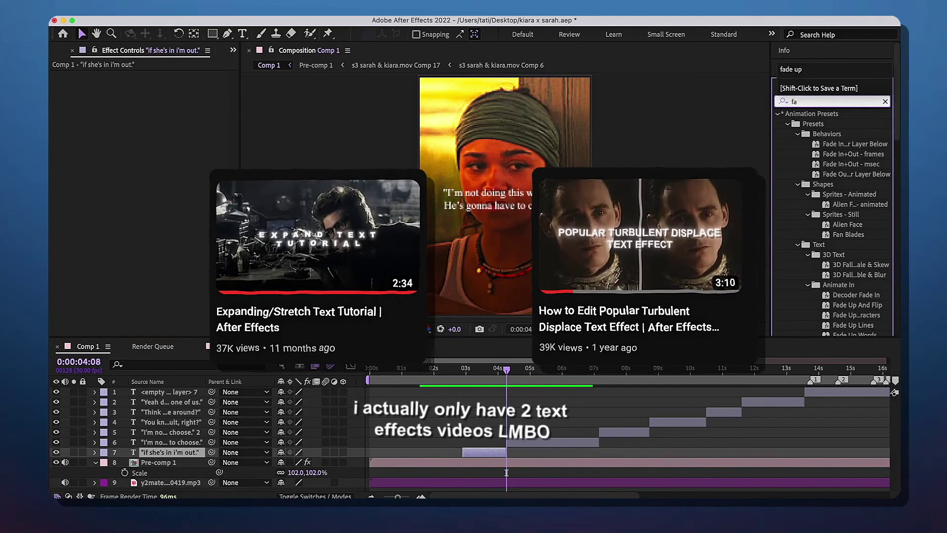
pyautogui.press('Return')
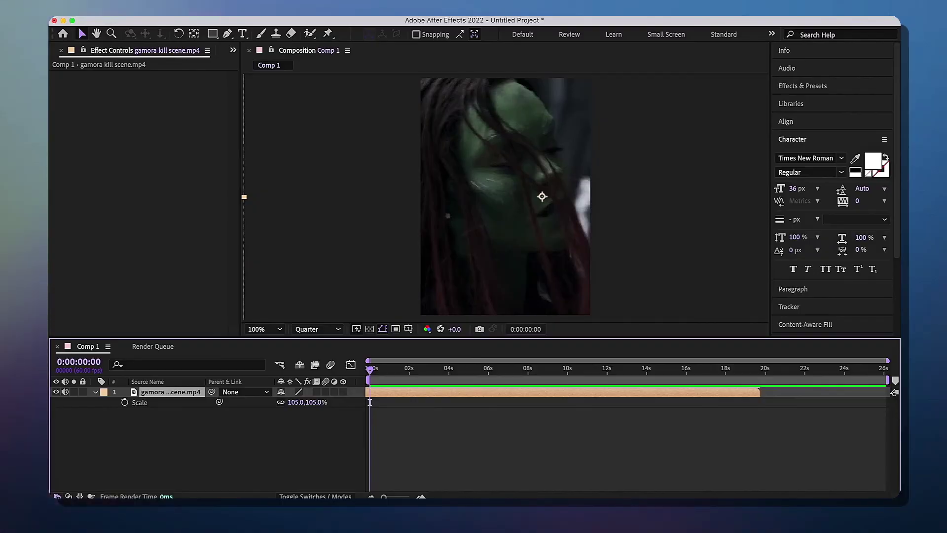
# Add a new text layer above the gamora kill scene clip and split it at 0:00:05:38
pyautogui.click(257, 9)
pyautogui.moveTo(261, 25)
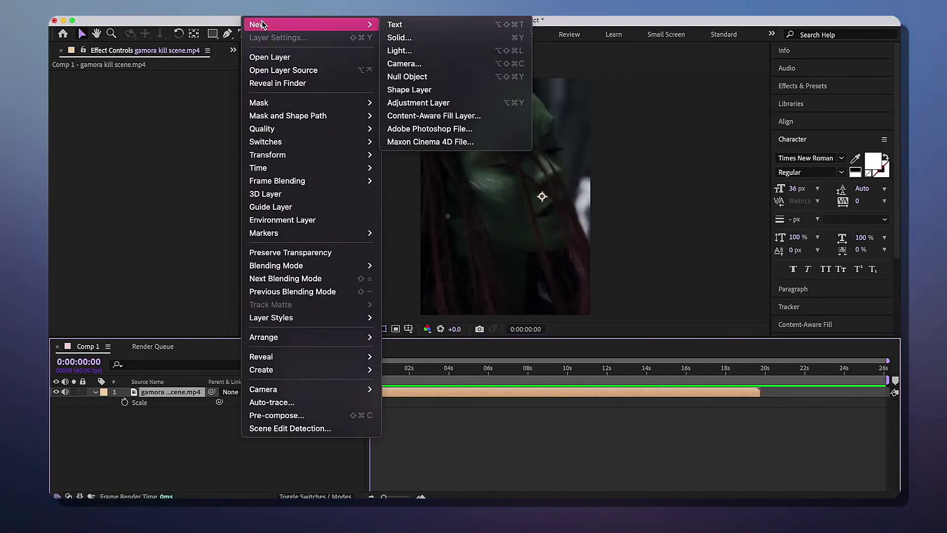
pyautogui.click(410, 26)
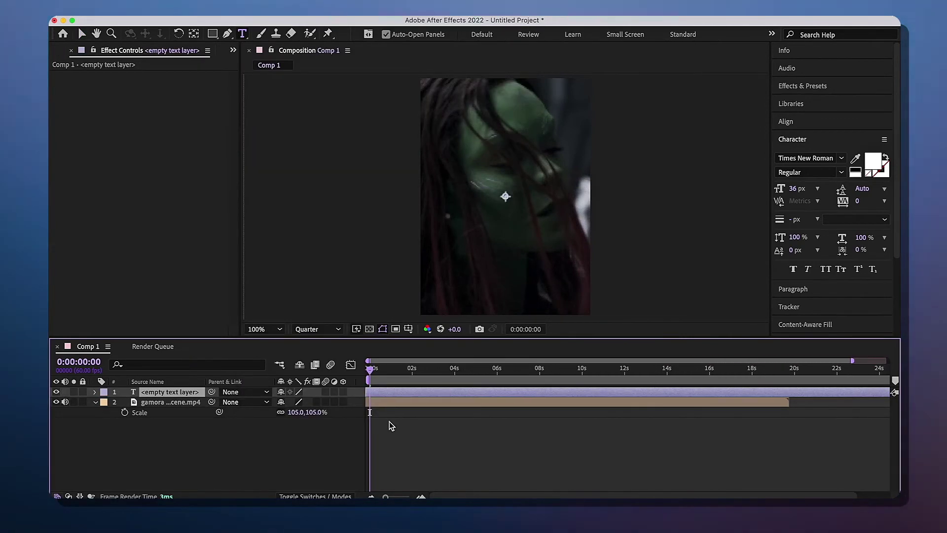
pyautogui.click(489, 380)
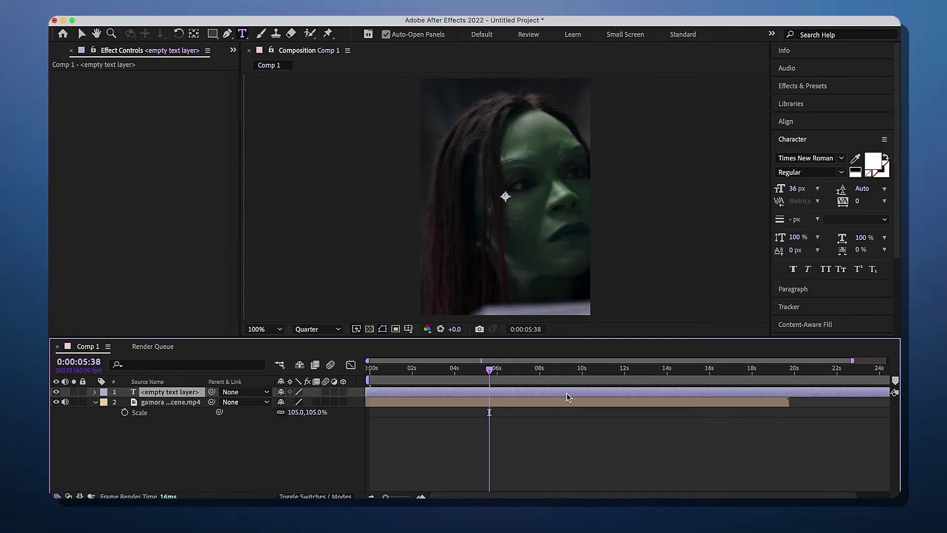
pyautogui.press('super+shift+d')
# Enter "example text" in the first text layer segment
pyautogui.doubleClick(417, 402)
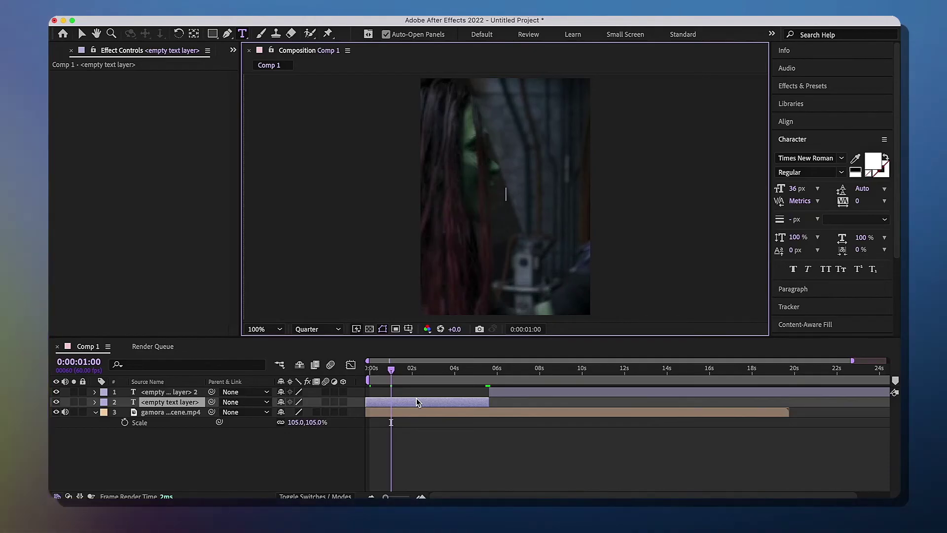
pyautogui.write('example text')
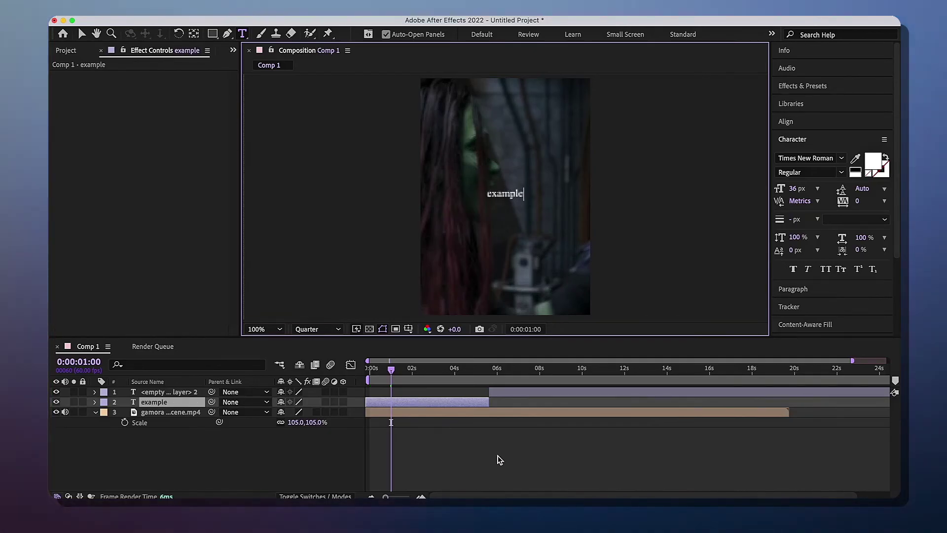
pyautogui.click(496, 457)
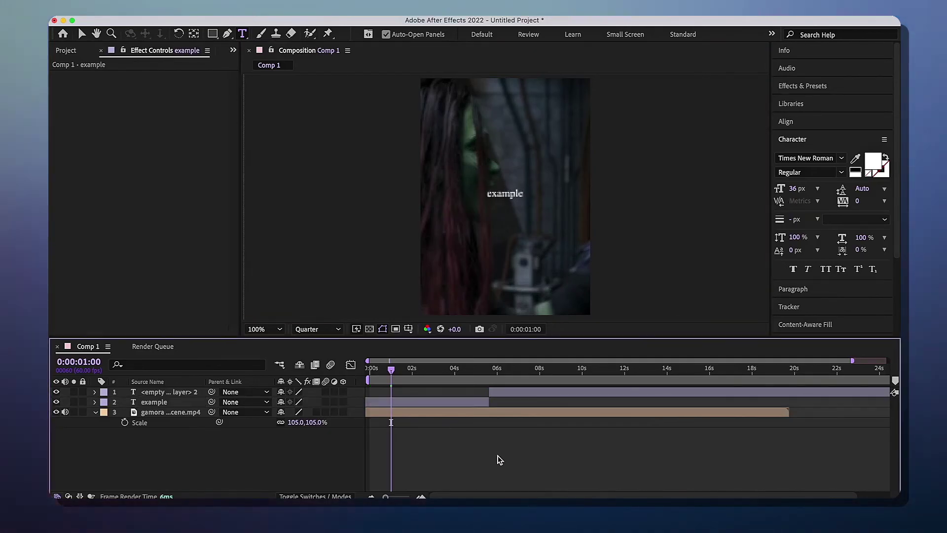
# Split the remaining empty text layer at about 10 seconds and set the middle segment's text to "filmsbytati"
pyautogui.click(583, 381)
pyautogui.click(592, 396)
pyautogui.press('super+shift+d')
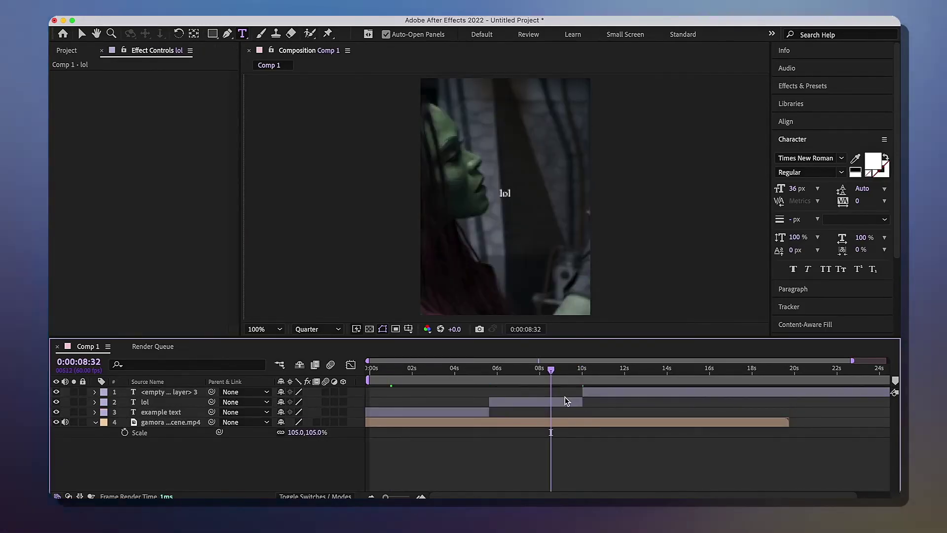
pyautogui.doubleClick(566, 400)
pyautogui.write('f')
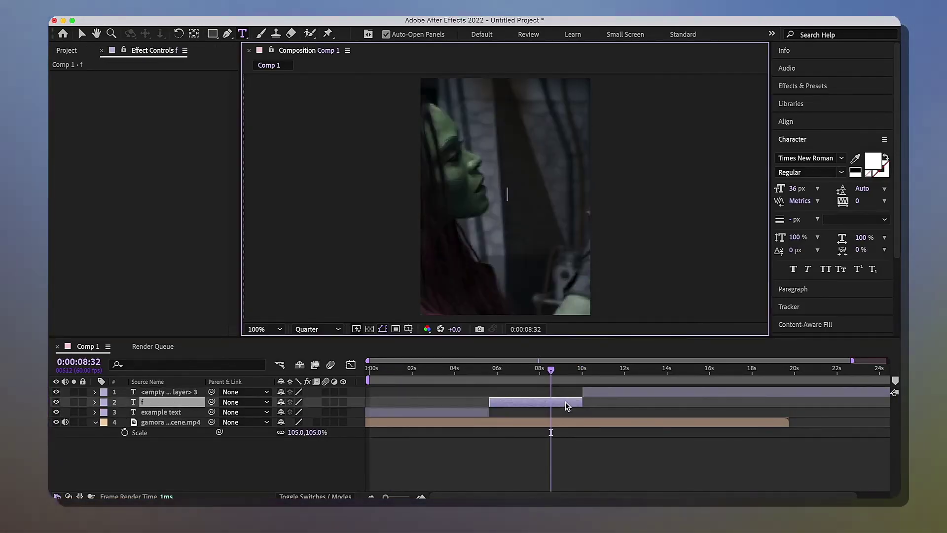
pyautogui.write('ilmsbytali')
pyautogui.click(592, 408)
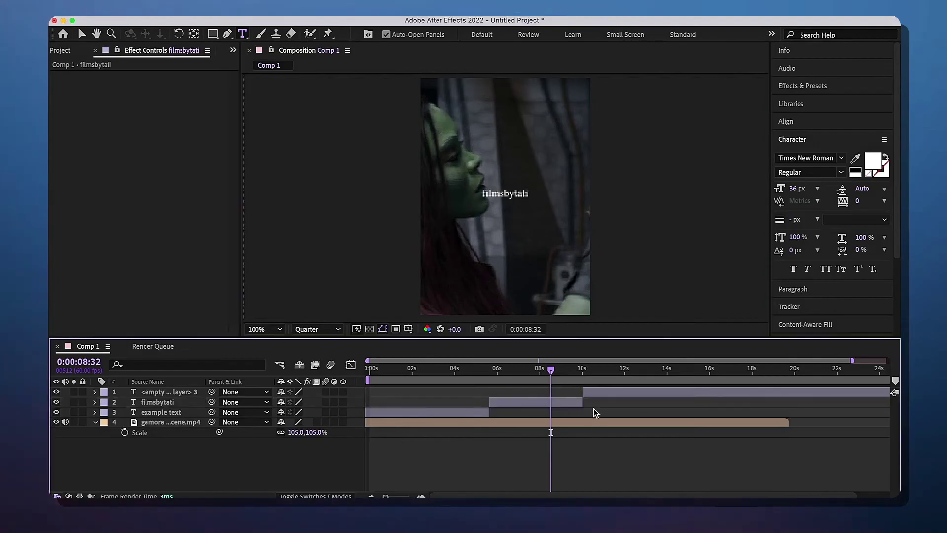
# Delete the leftover empty text layer and scrub through the first text segment
pyautogui.click(588, 392)
pyautogui.press('Delete')
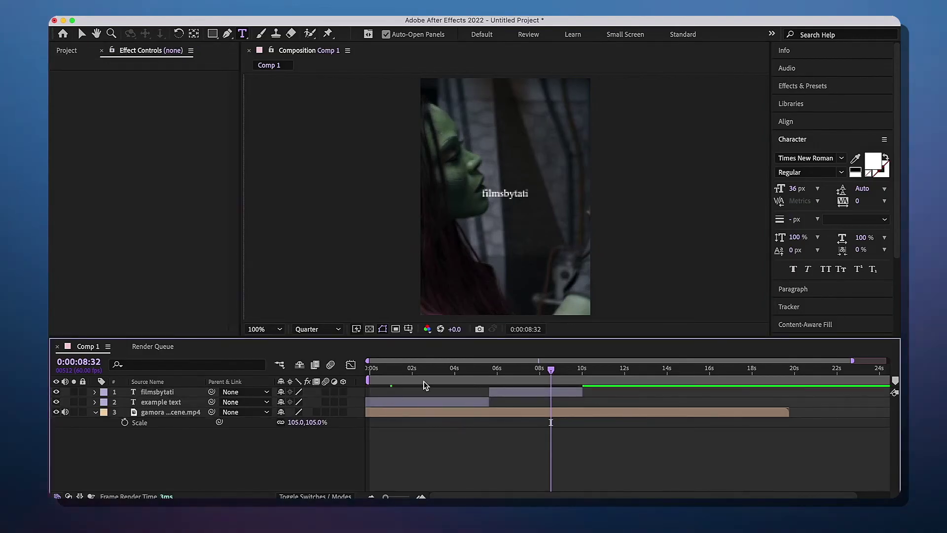
pyautogui.moveTo(424, 381); pyautogui.dragTo(463, 379)
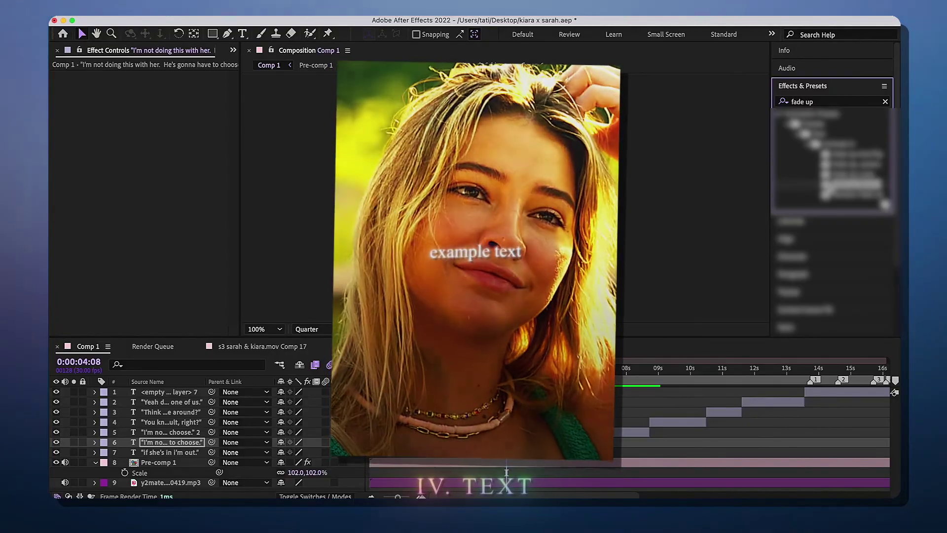
# In the kiara x sarah project, apply the fade up text preset to the "I'm not doing this with her" layer at 0:00:04:08
pyautogui.moveTo(829, 190); pyautogui.dragTo(507, 442)
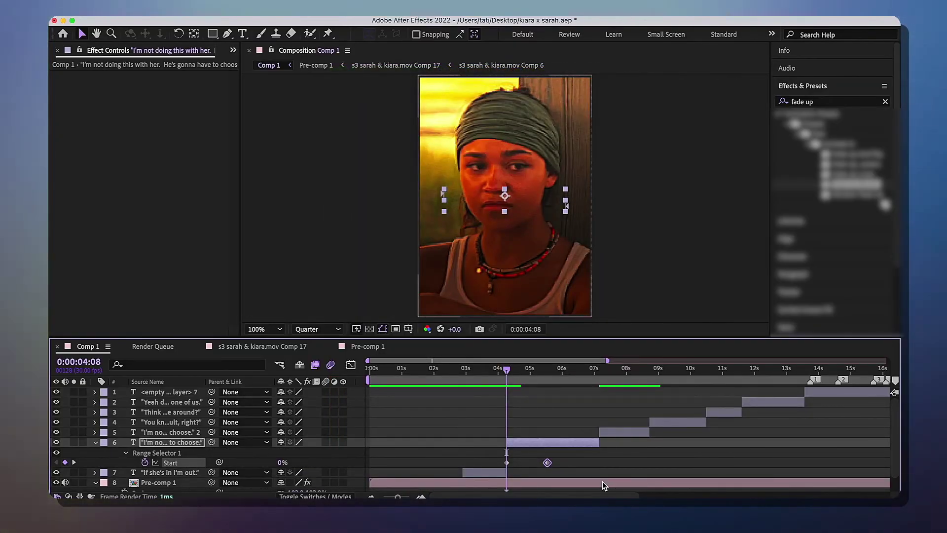
pyautogui.press('k')
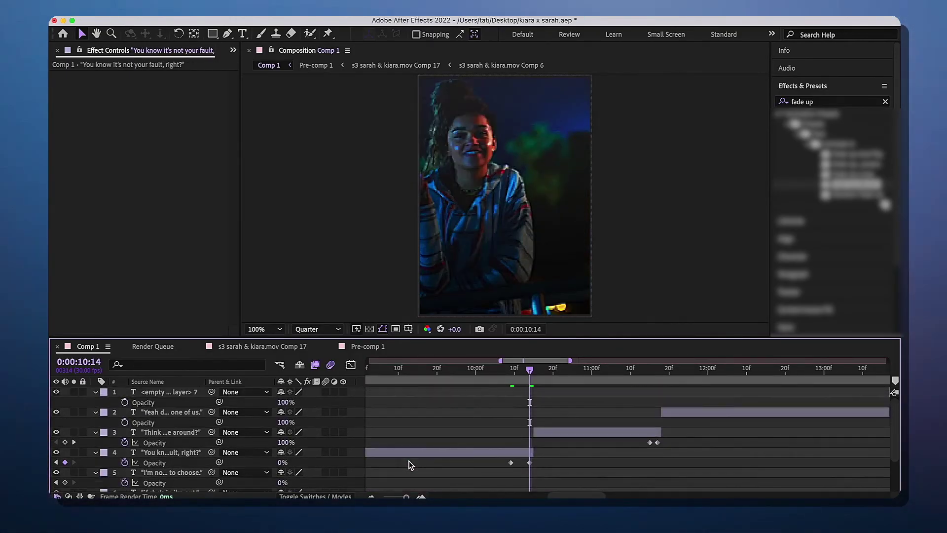
# Pre-compose the text layers into Pre-comp 2 and apply the Deep Glow effect to it
pyautogui.press('super+shift+c')
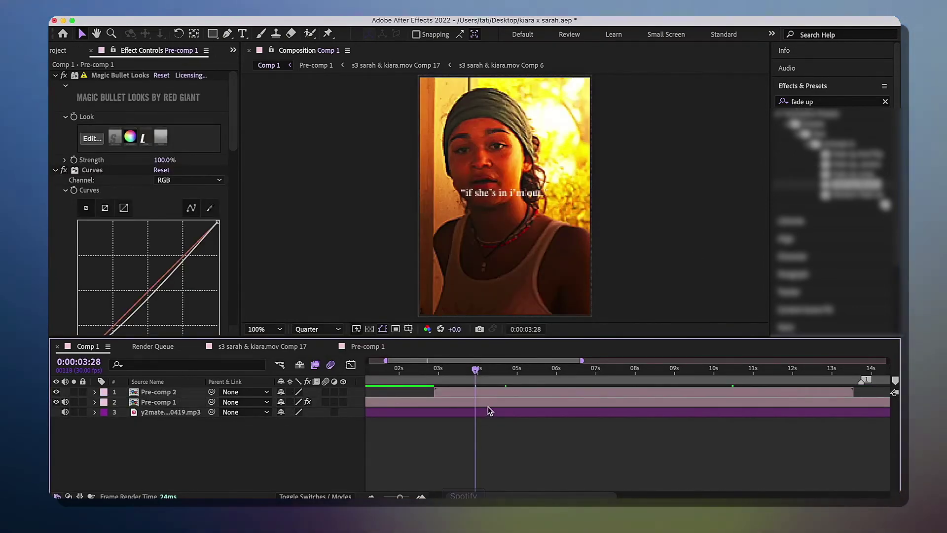
pyautogui.click(486, 393)
pyautogui.click(855, 101)
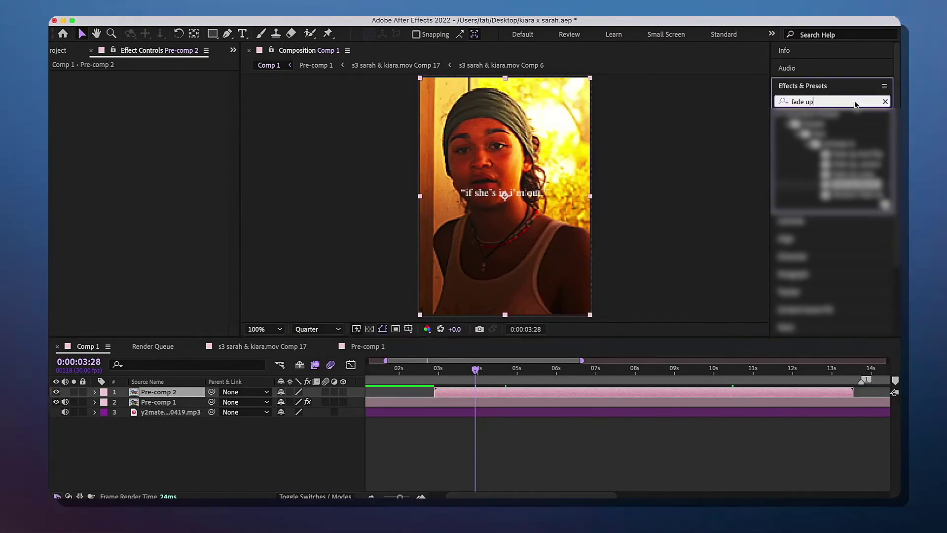
pyautogui.write('deep g')
pyautogui.doubleClick(826, 126)
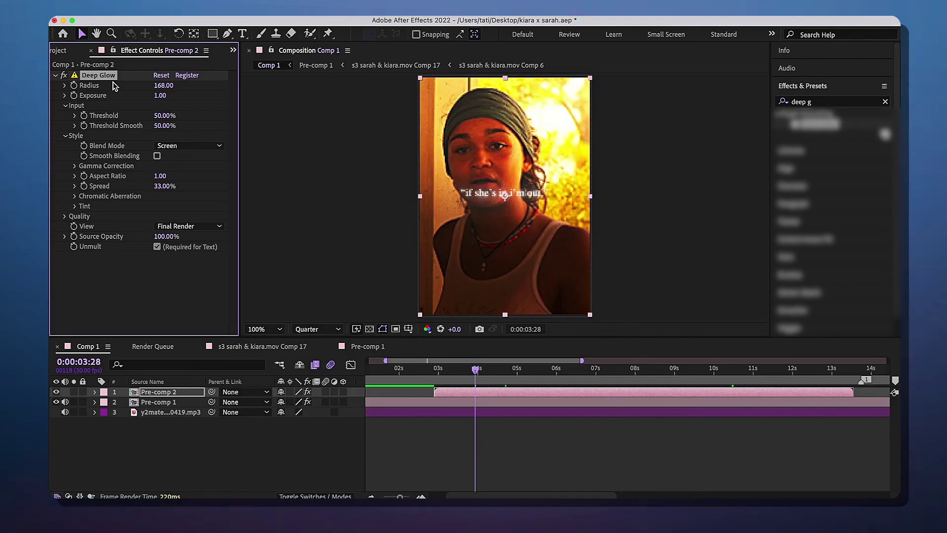
# Apply the Wave Warp effect to Pre-comp 2 and set its Wave Width to 600
pyautogui.click(855, 102)
pyautogui.write('wave')
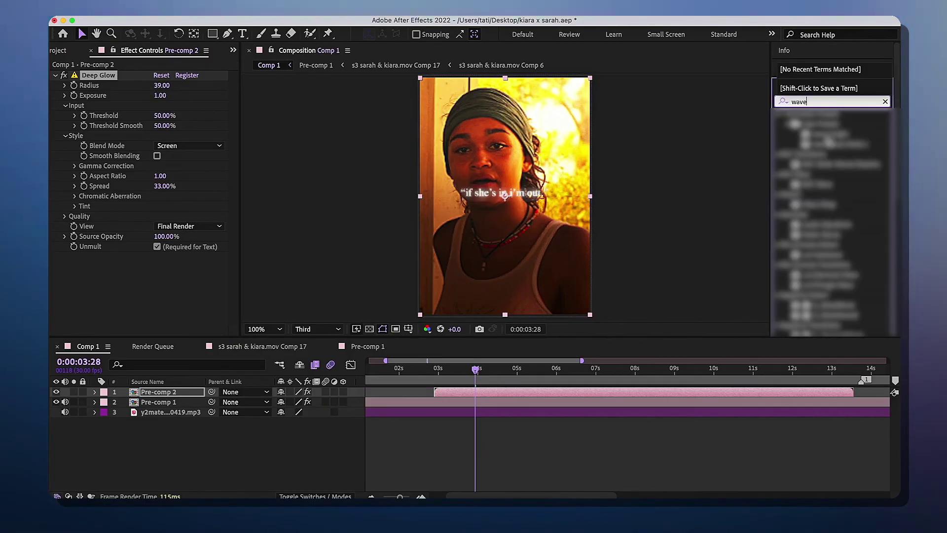
pyautogui.moveTo(815, 204); pyautogui.dragTo(159, 236)
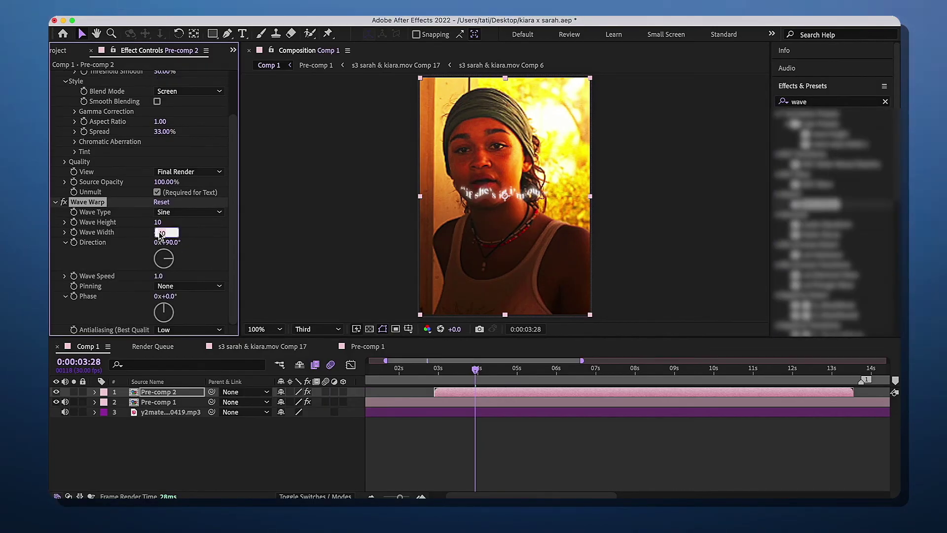
pyautogui.press('Return')
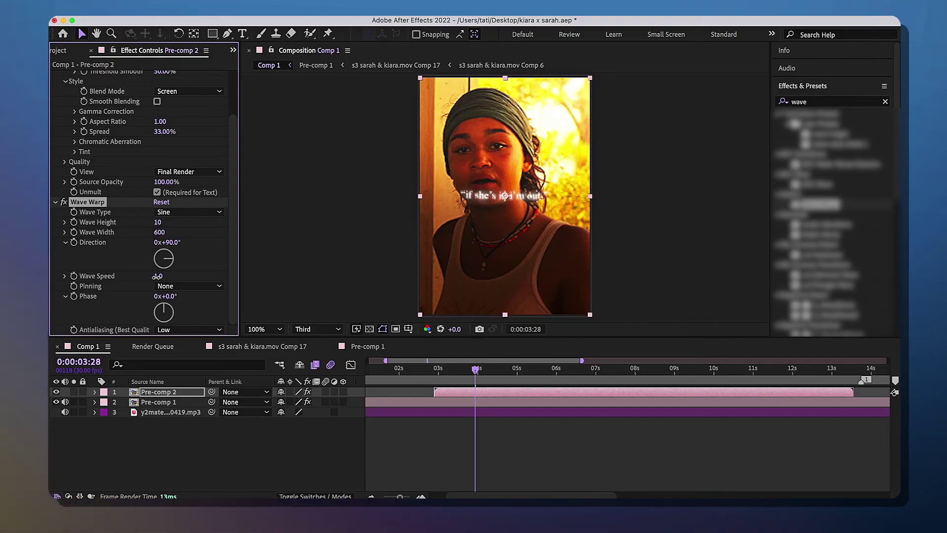
# Slow the Wave Warp on Pre-comp 2 by setting its Wave Speed to 0.3
pyautogui.moveTo(156, 276); pyautogui.dragTo(150, 276)
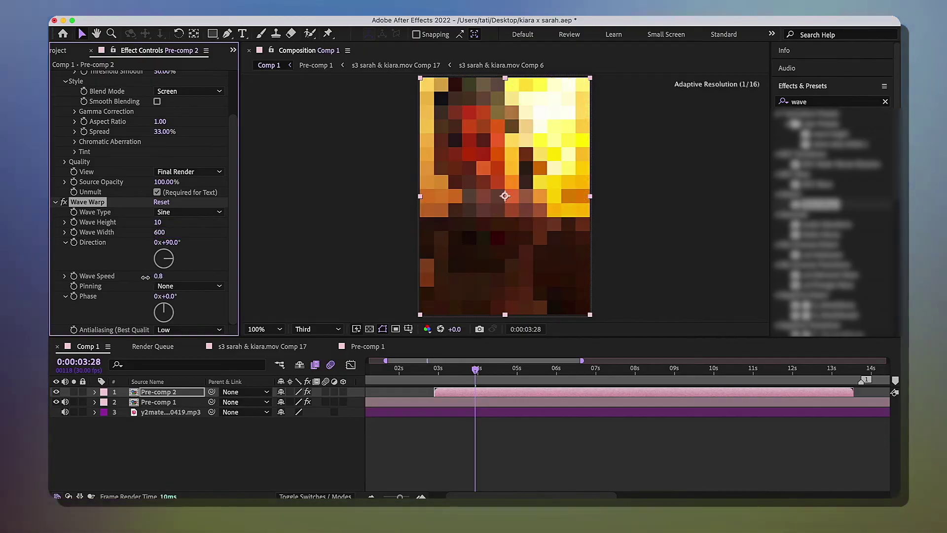
pyautogui.moveTo(145, 277); pyautogui.dragTo(136, 276)
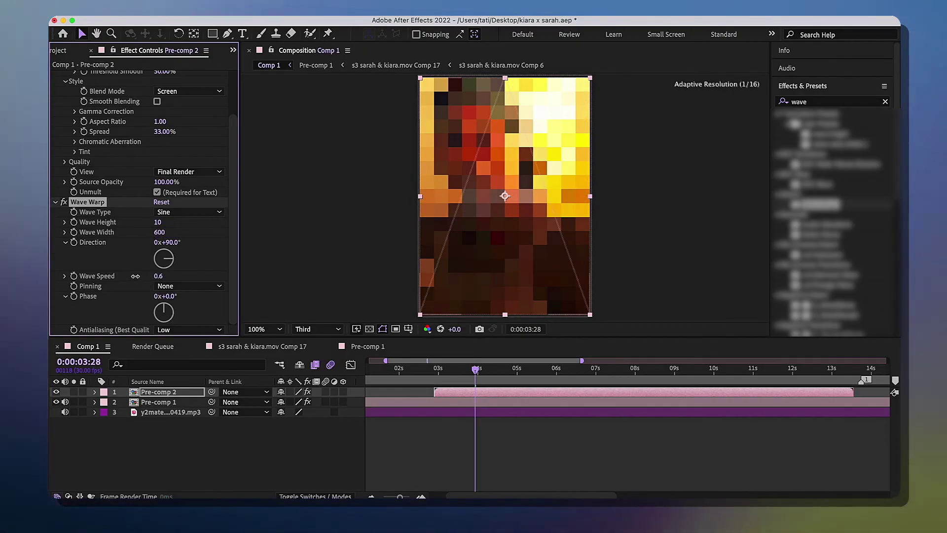
pyautogui.click(158, 275)
pyautogui.write('0.')
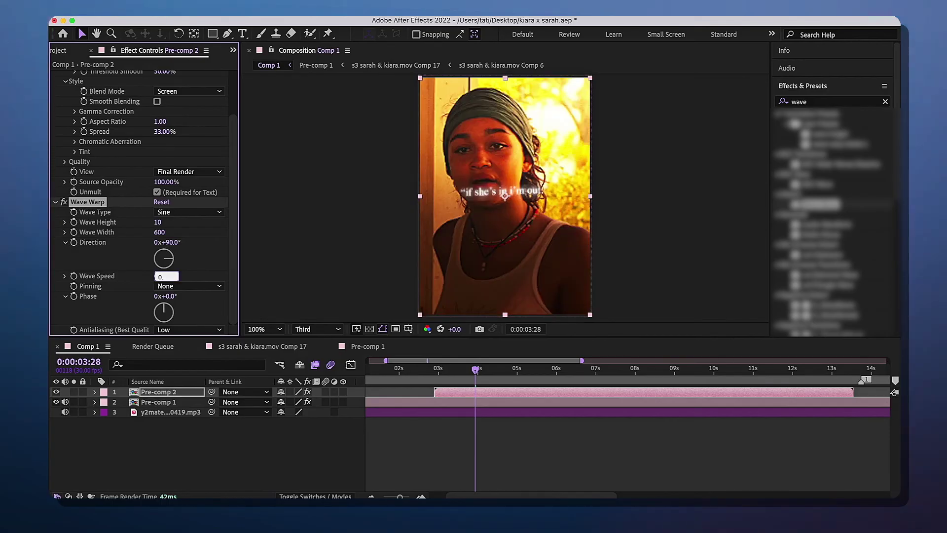
pyautogui.press('Return')
# Pre-compose Pre-comp 2 into Pre-comp 2 Comp 1 with all attributes moved, and apply the Drop Shadow effect to it
pyautogui.press('super+shift+c')
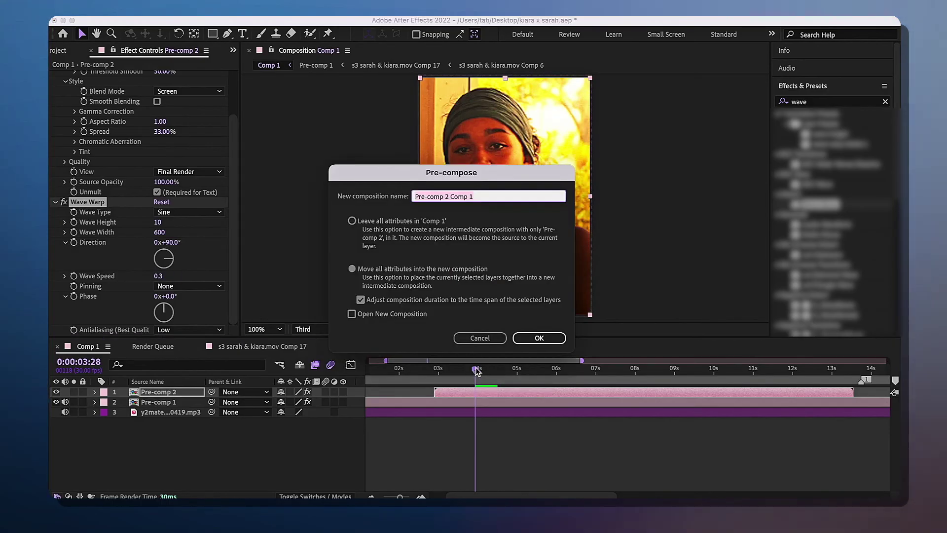
pyautogui.click(539, 338)
pyautogui.doubleClick(839, 102)
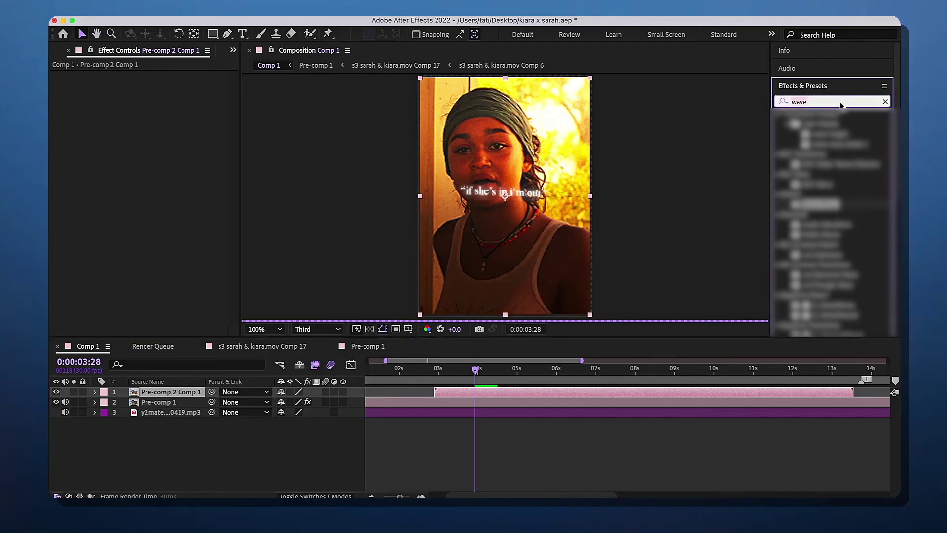
pyautogui.write('drop')
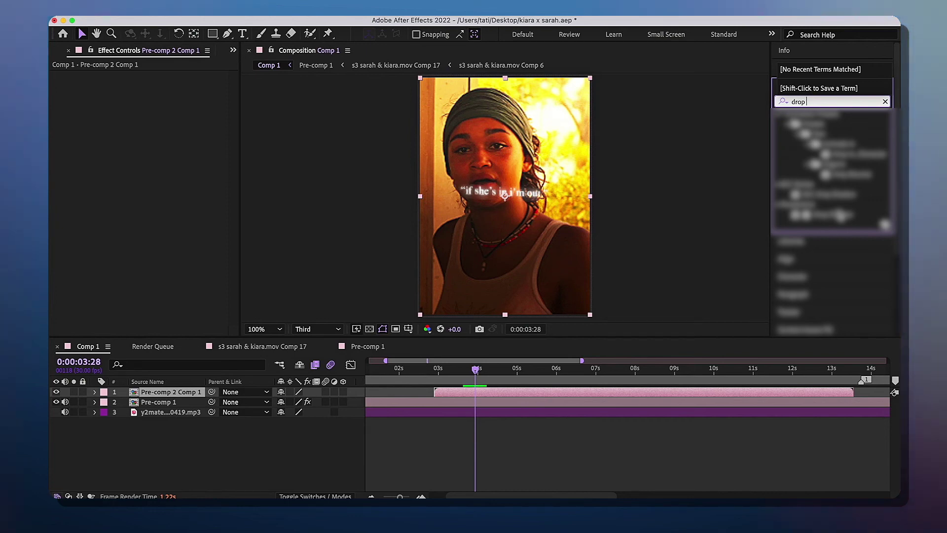
pyautogui.click(839, 216)
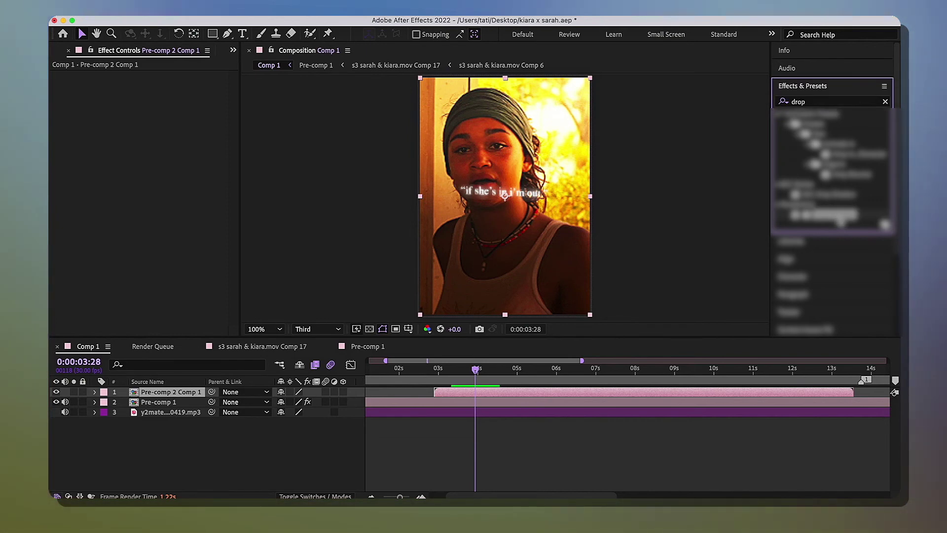
pyautogui.doubleClick(828, 215)
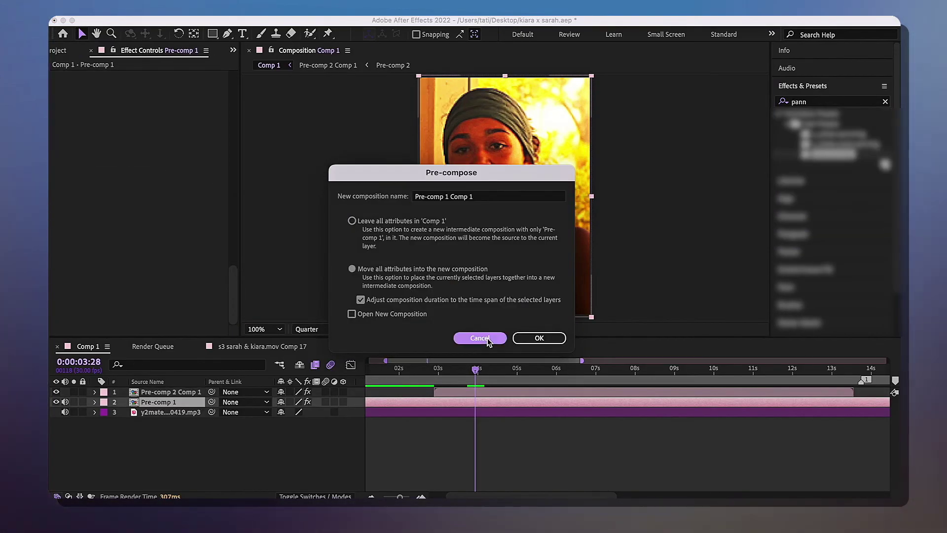
# Pre-compose the Pre-comp 1 layer into Pre-comp 1 Comp 1, moving all attributes into the new composition
pyautogui.press('Escape')
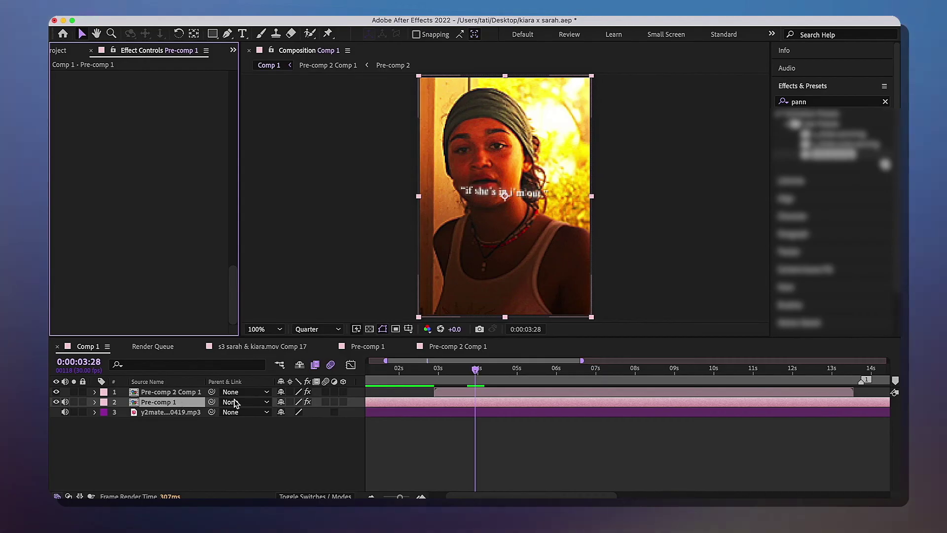
pyautogui.click(442, 392)
pyautogui.click(477, 403)
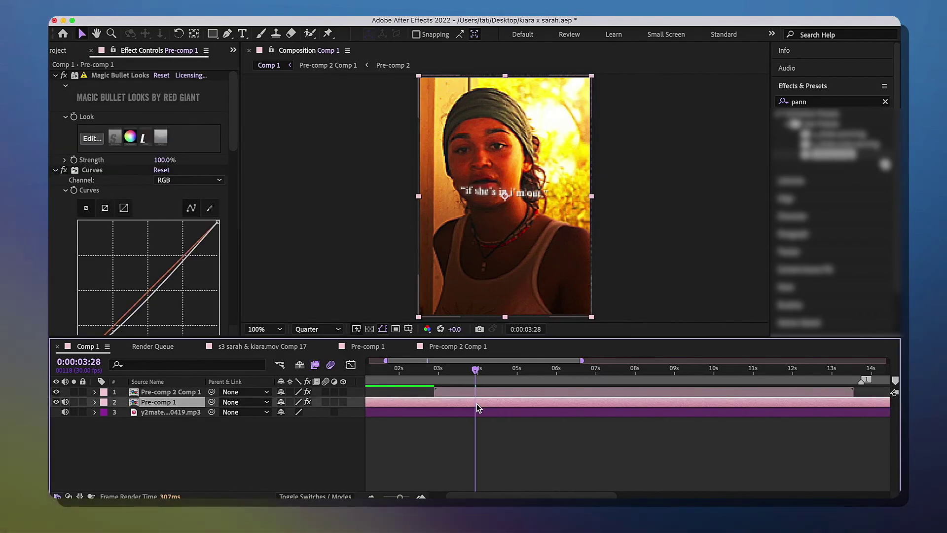
pyautogui.press('super+shift+c')
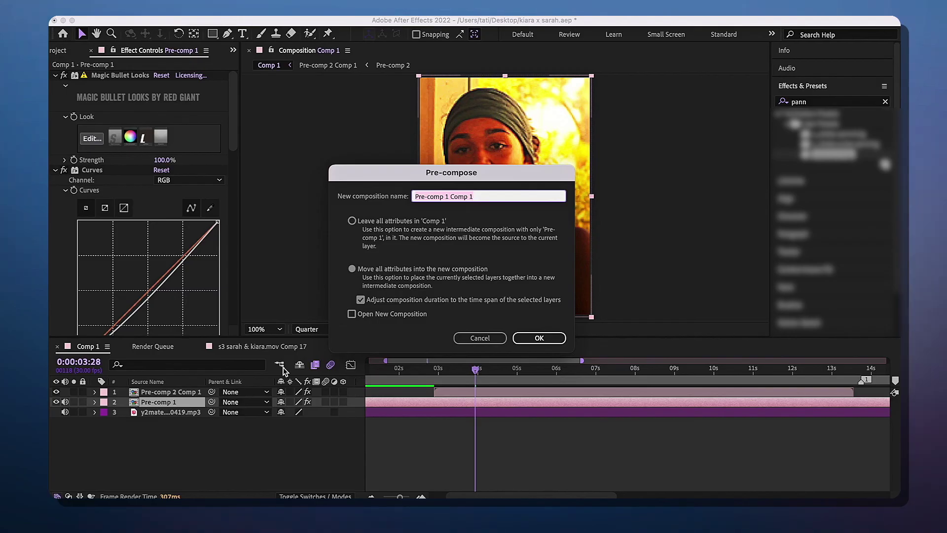
pyautogui.click(552, 342)
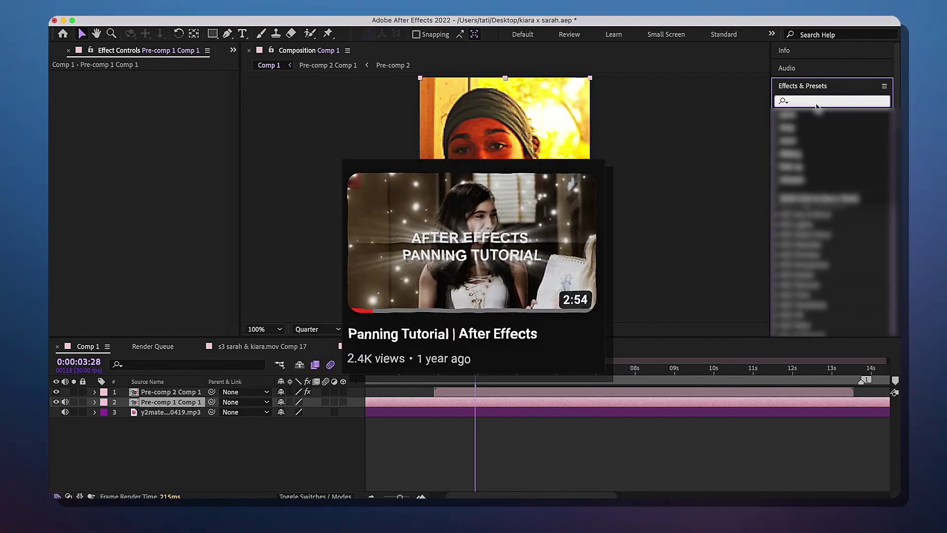
# Apply the Wiggle - position and Wiggle - rotation presets to the Pre-comp 1 Comp 1 layer
pyautogui.write('wig')
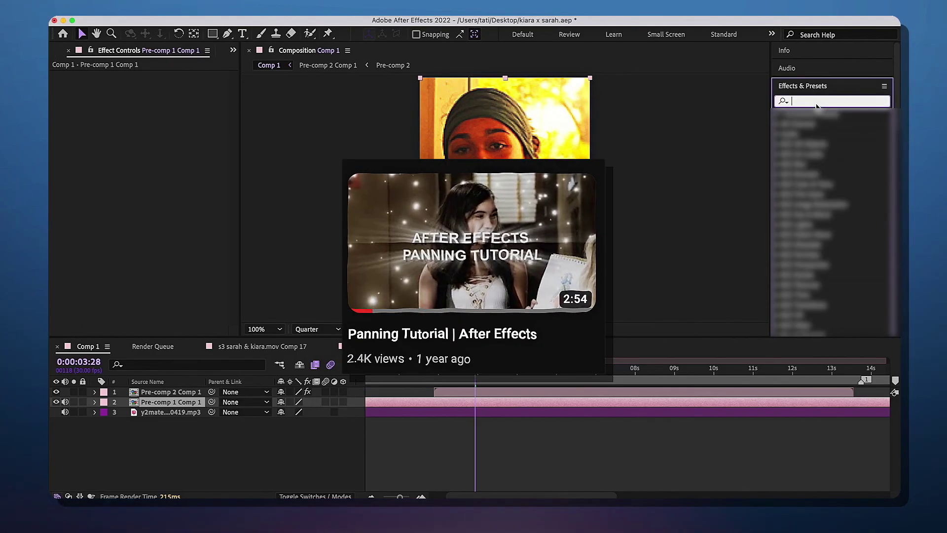
pyautogui.write('gle')
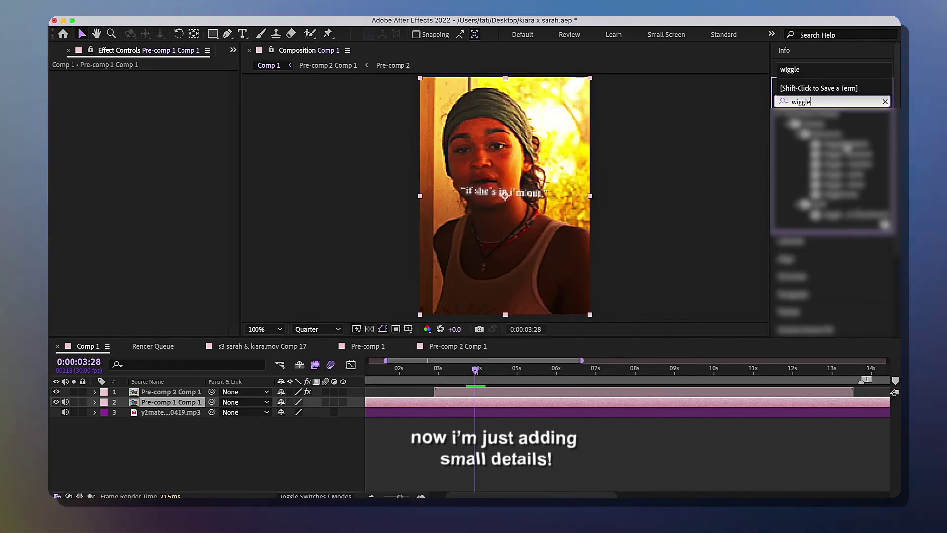
pyautogui.doubleClick(858, 158)
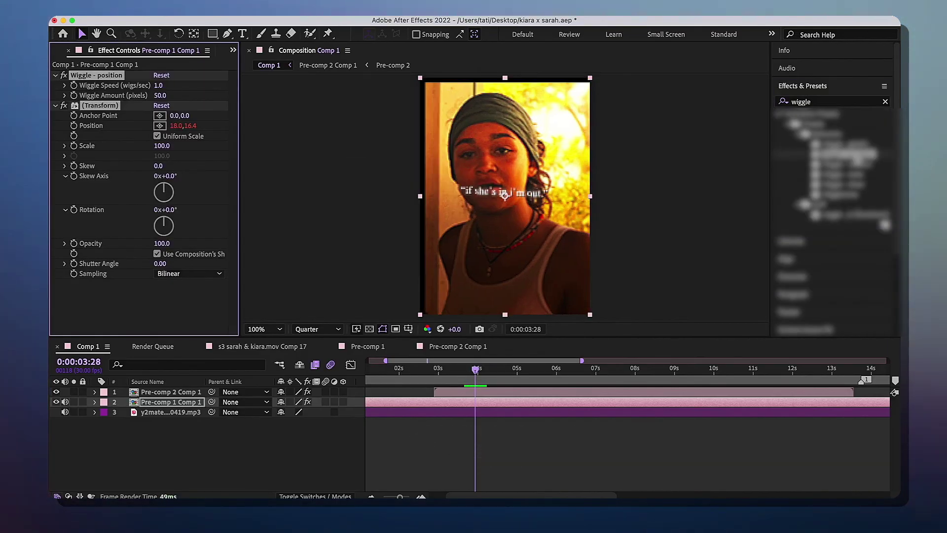
pyautogui.doubleClick(857, 163)
# Add Motion Tile above the wiggle effects on Pre-comp 1 Comp 1, with output width and height 250 and mirrored edges
pyautogui.click(837, 102)
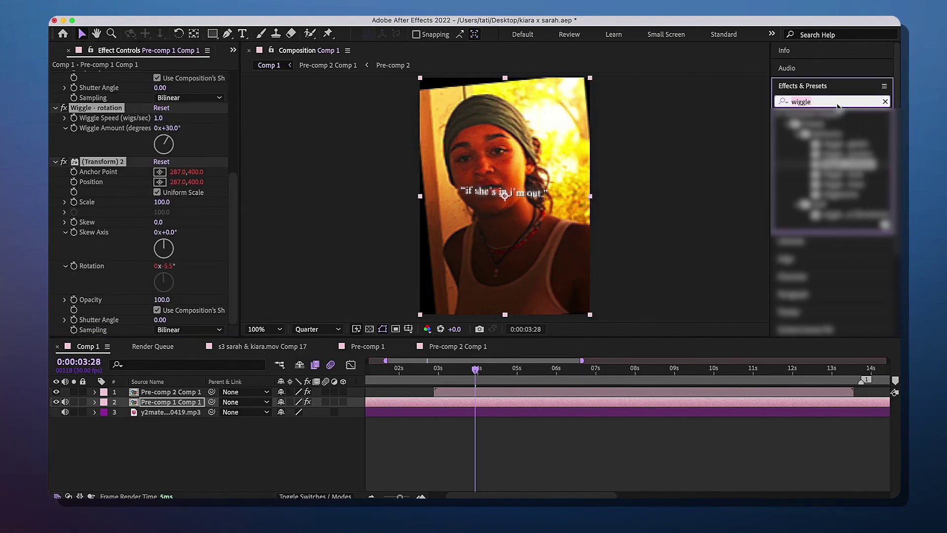
pyautogui.write('motion ti')
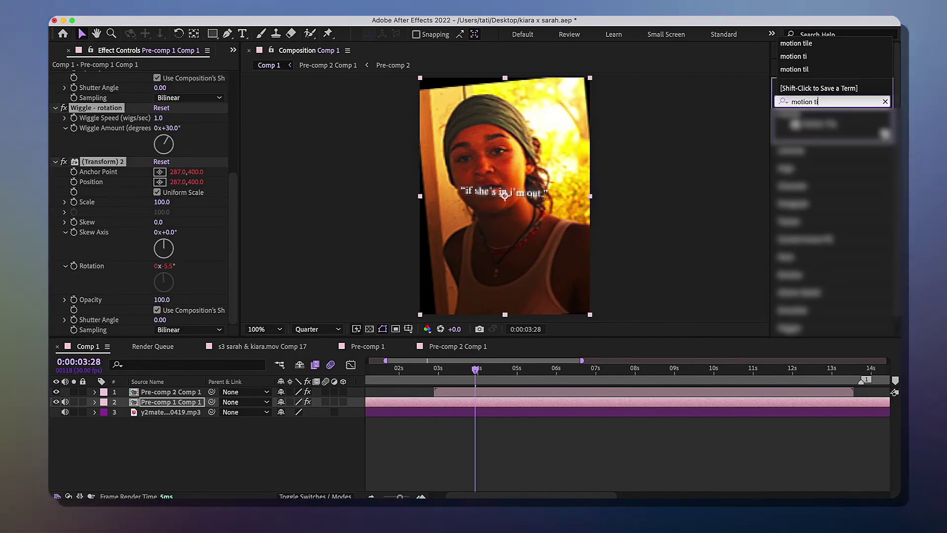
pyautogui.moveTo(814, 123); pyautogui.dragTo(118, 229)
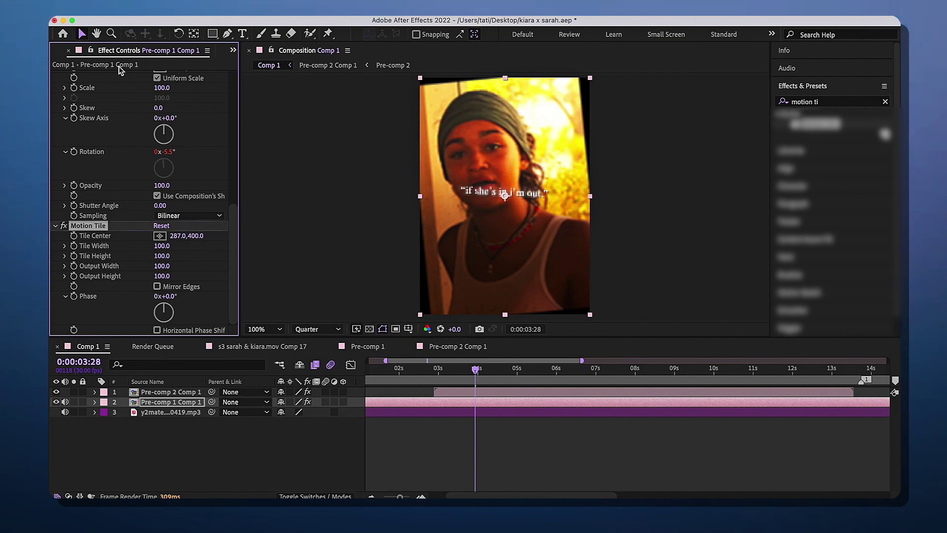
pyautogui.moveTo(120, 72); pyautogui.dragTo(121, 74)
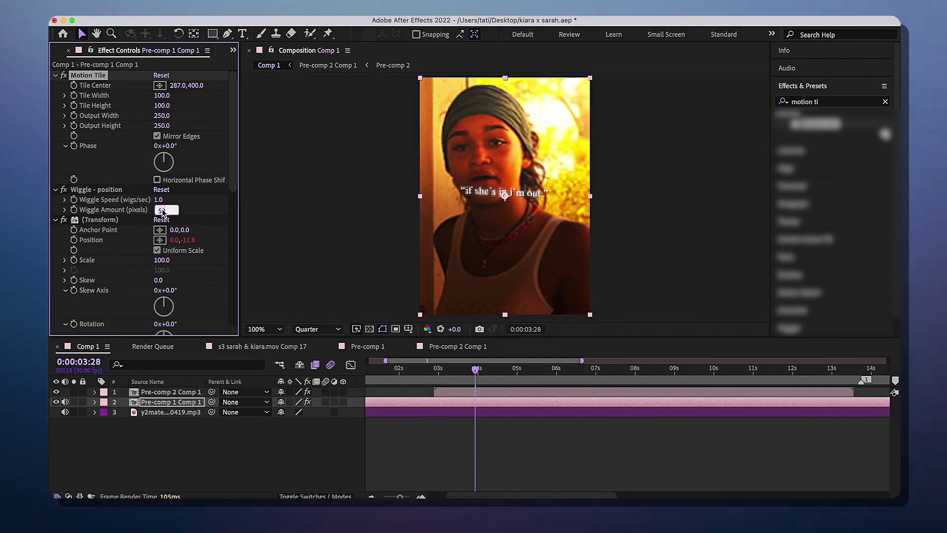
# Set the position wiggle amount to 15 pixels and the rotation wiggle amount to 1 degree
pyautogui.write('15')
pyautogui.press('Return')
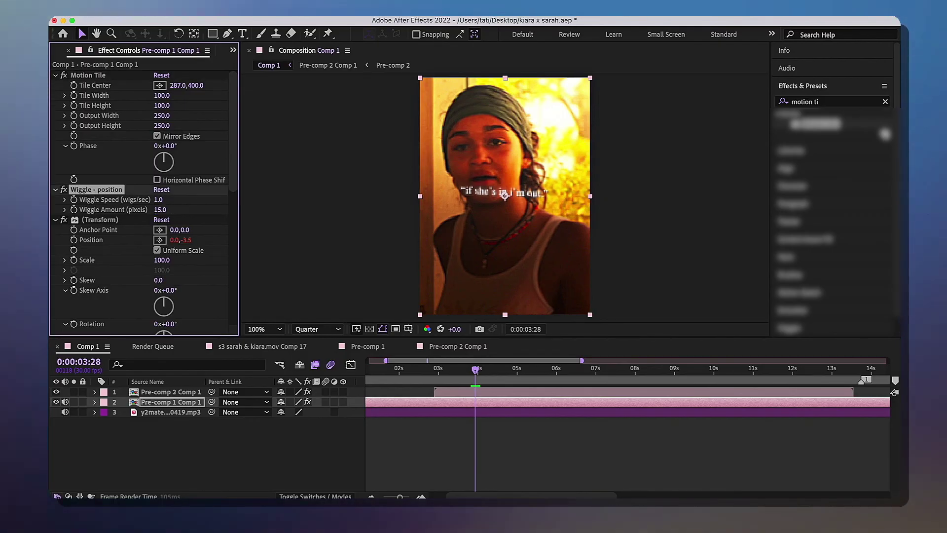
pyautogui.scroll(-10, 170, 268)
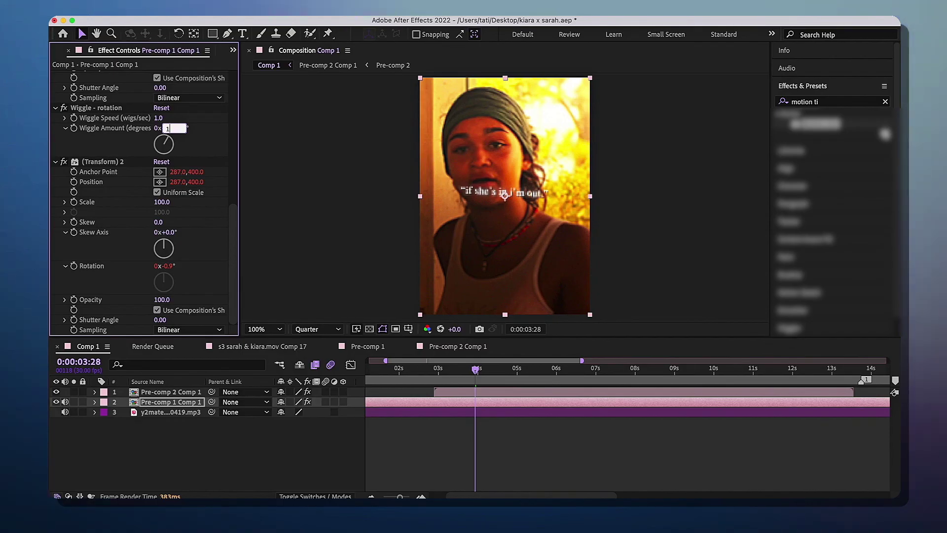
# Apply the S_Flicker effect to the Pre-comp 1 Comp 1 layer, below the wiggle effects
pyautogui.click(826, 102)
pyautogui.write('s_')
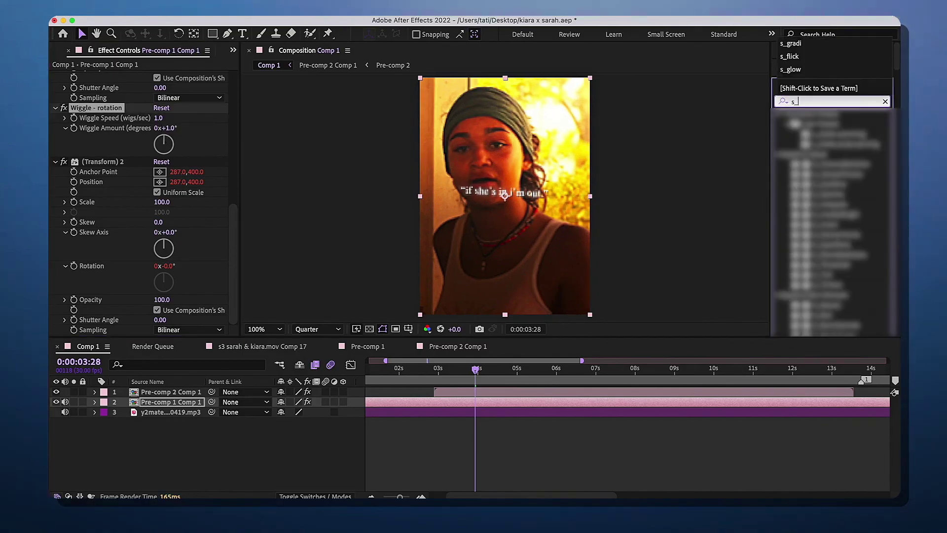
pyautogui.write('flicke')
pyautogui.moveTo(819, 123); pyautogui.dragTo(167, 185)
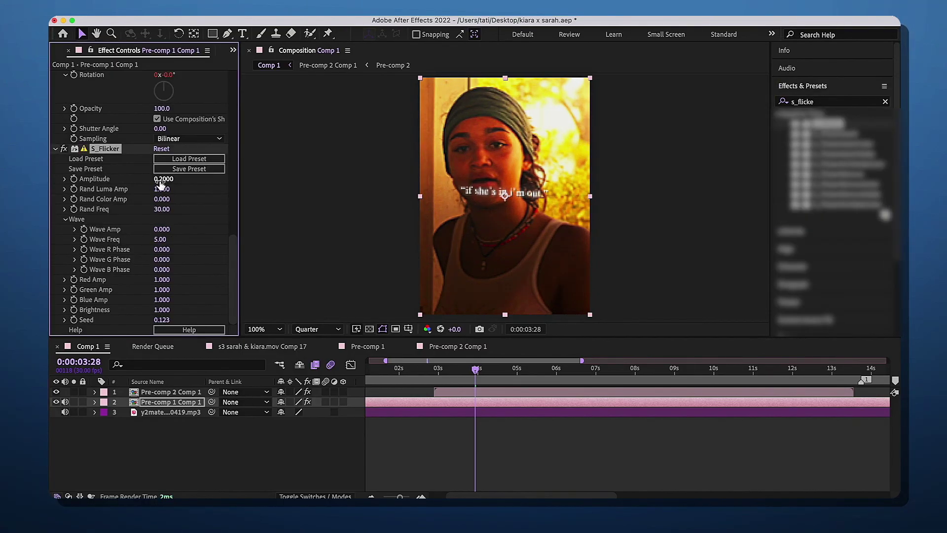